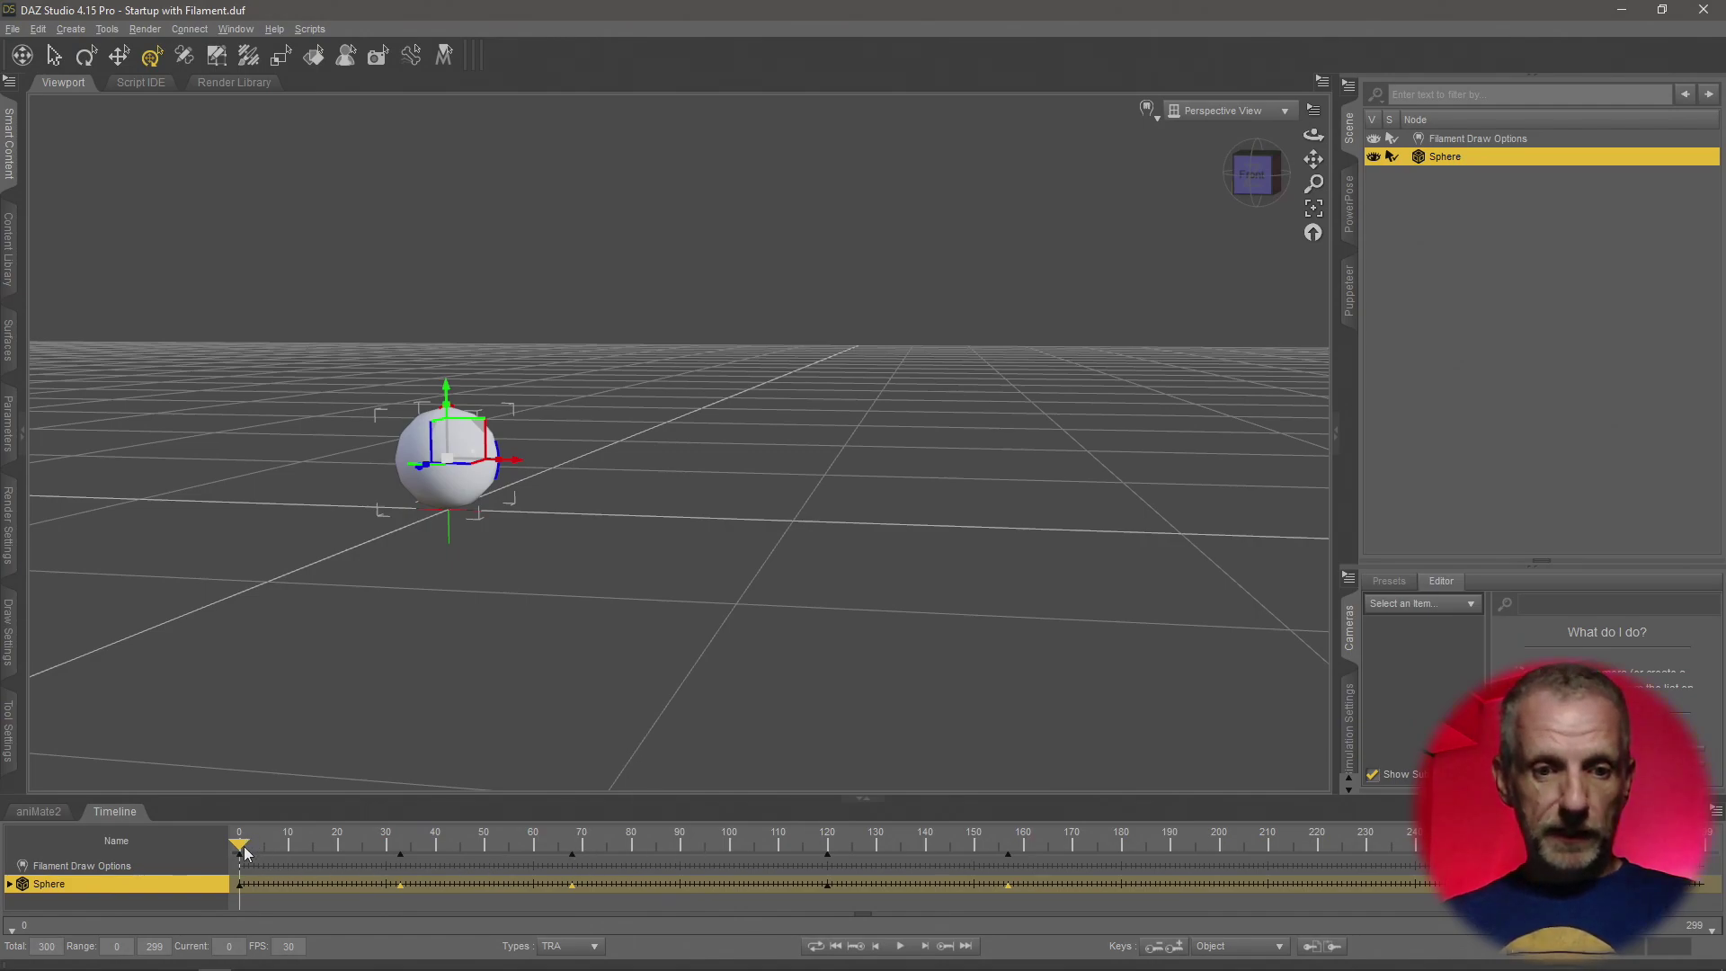
- Scrub and play the sphere animation, then return to the start of the play range
{"action": "left_click_drag", "start_coordinate": [241, 853], "coordinate": [695, 879]}
{"action": "left_click_drag", "start_coordinate": [569, 877], "coordinate": [204, 875]}
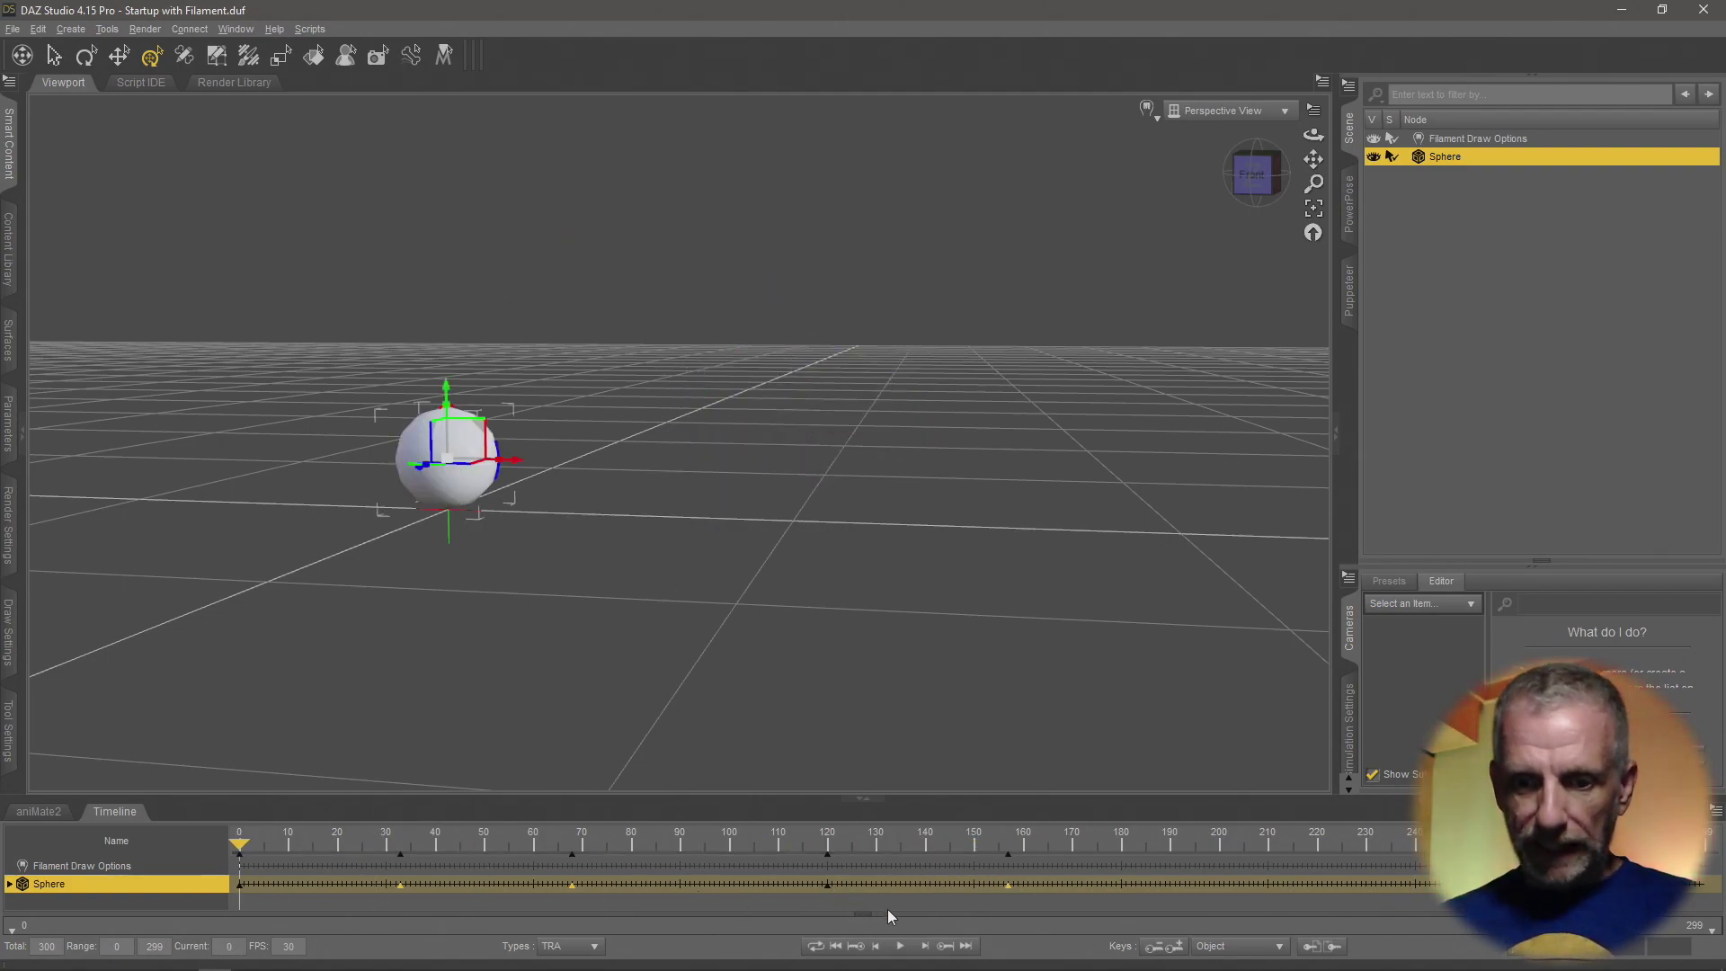
{"action": "left_click", "coordinate": [900, 946]}
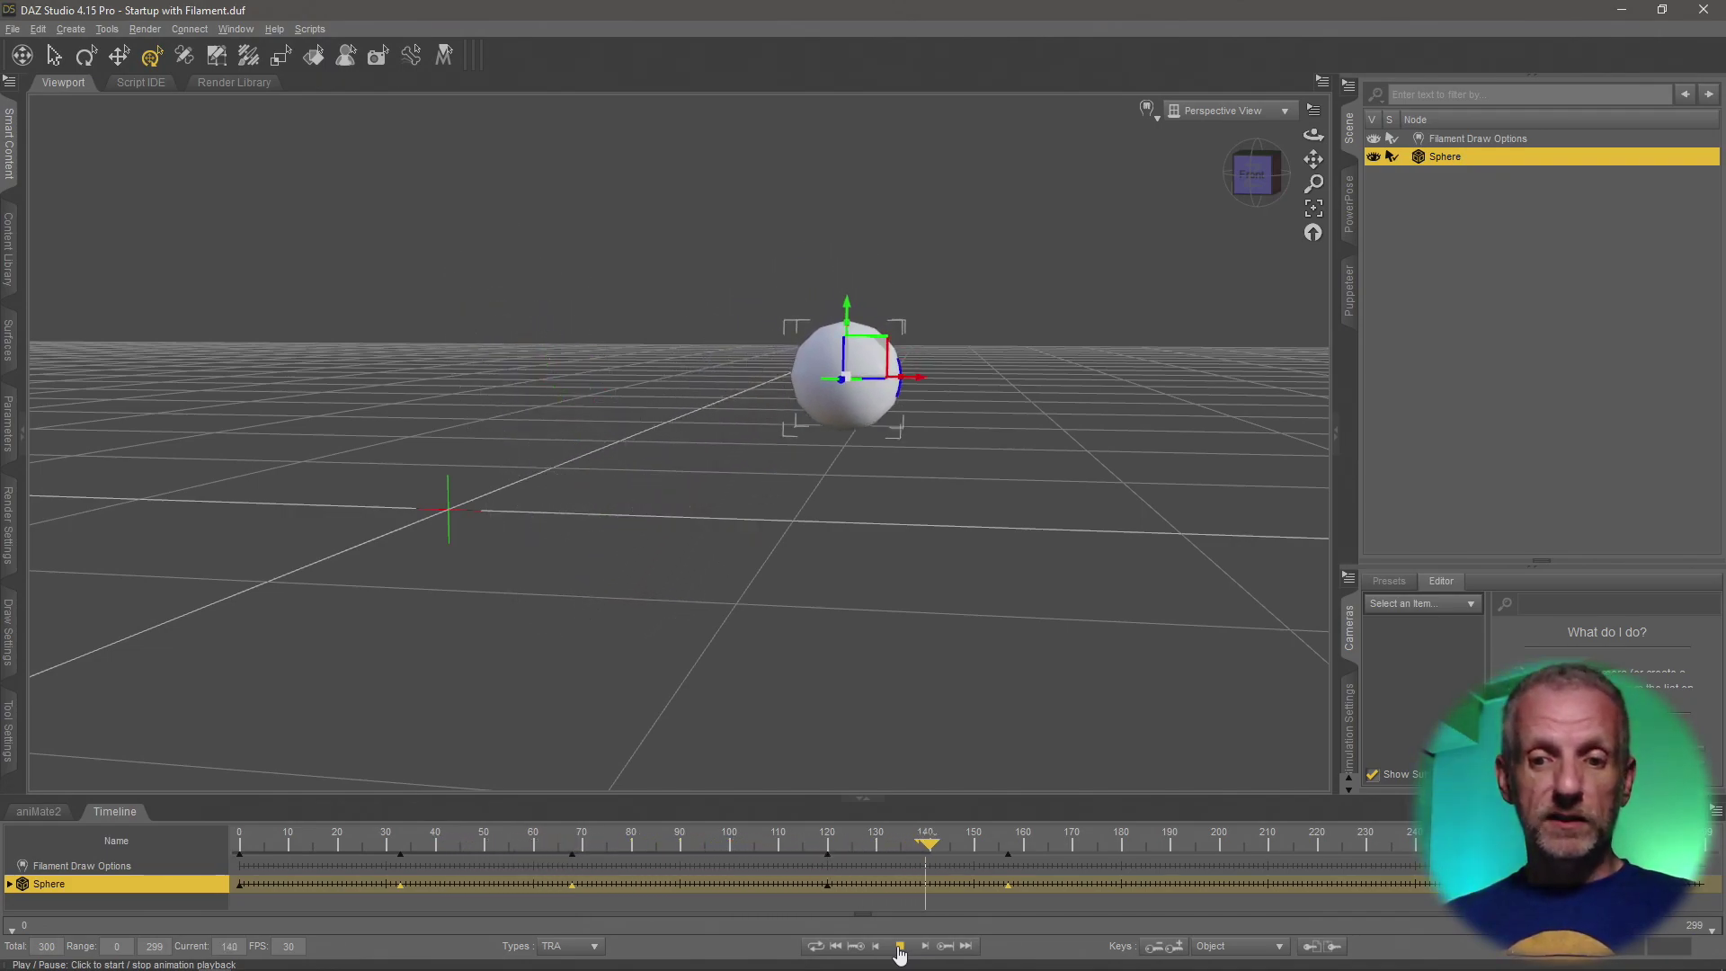
{"action": "left_click", "coordinate": [900, 946]}
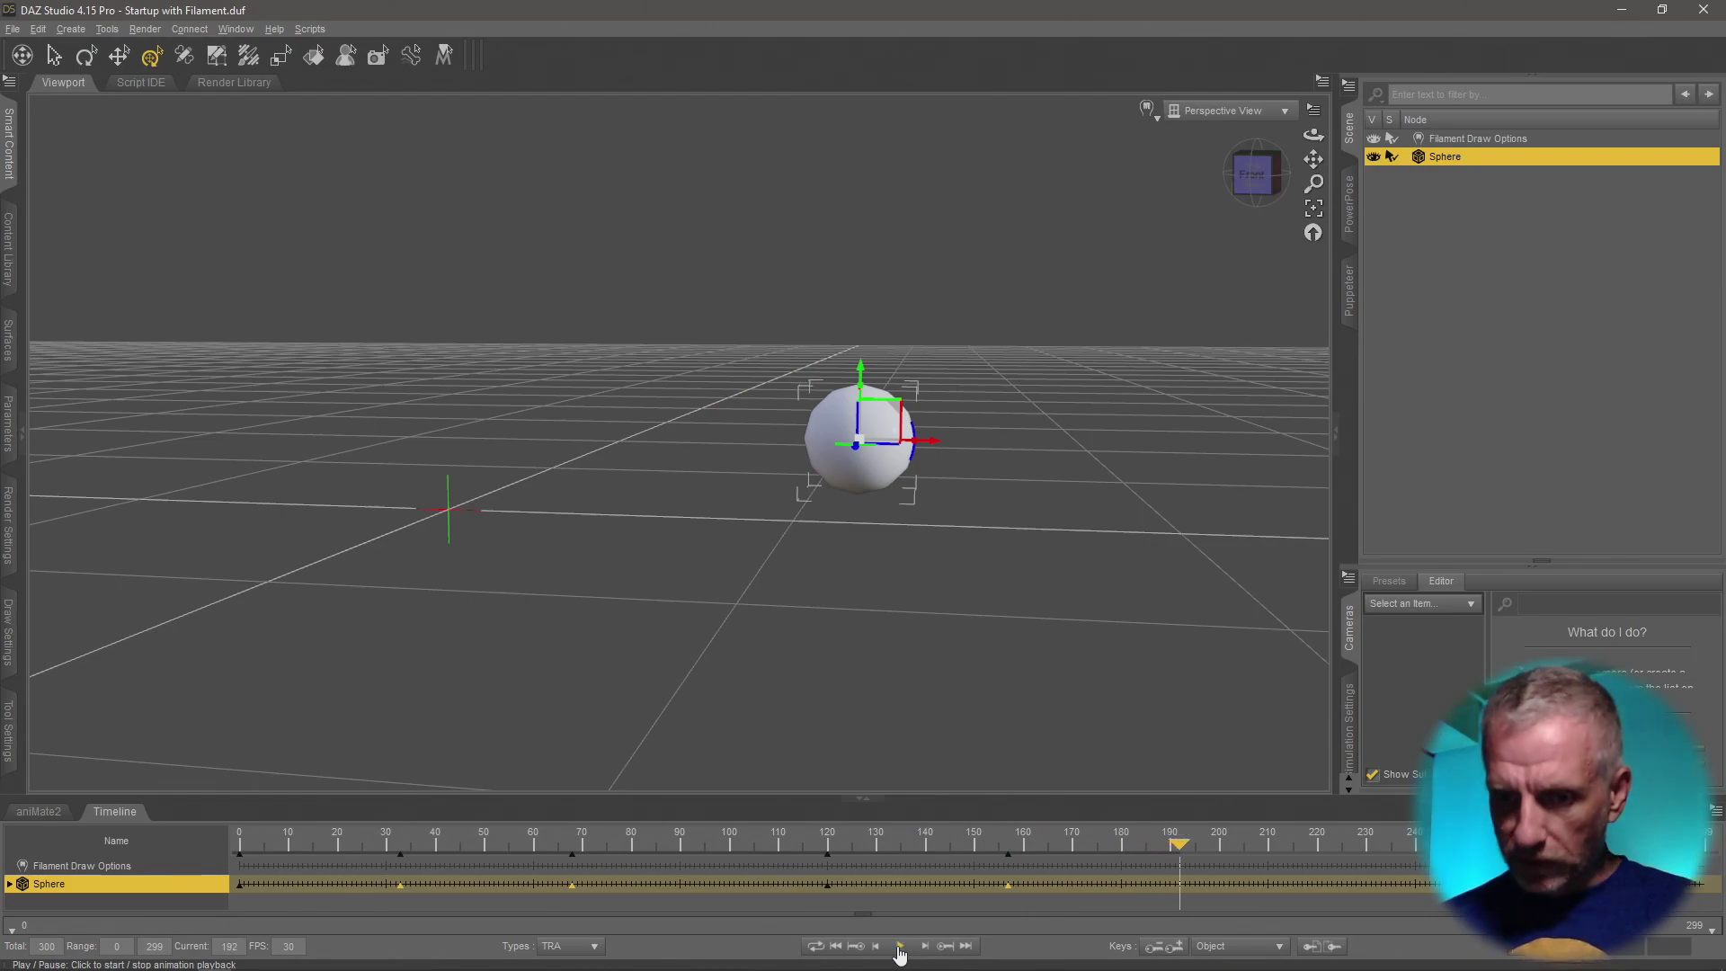
{"action": "left_click", "coordinate": [835, 945]}
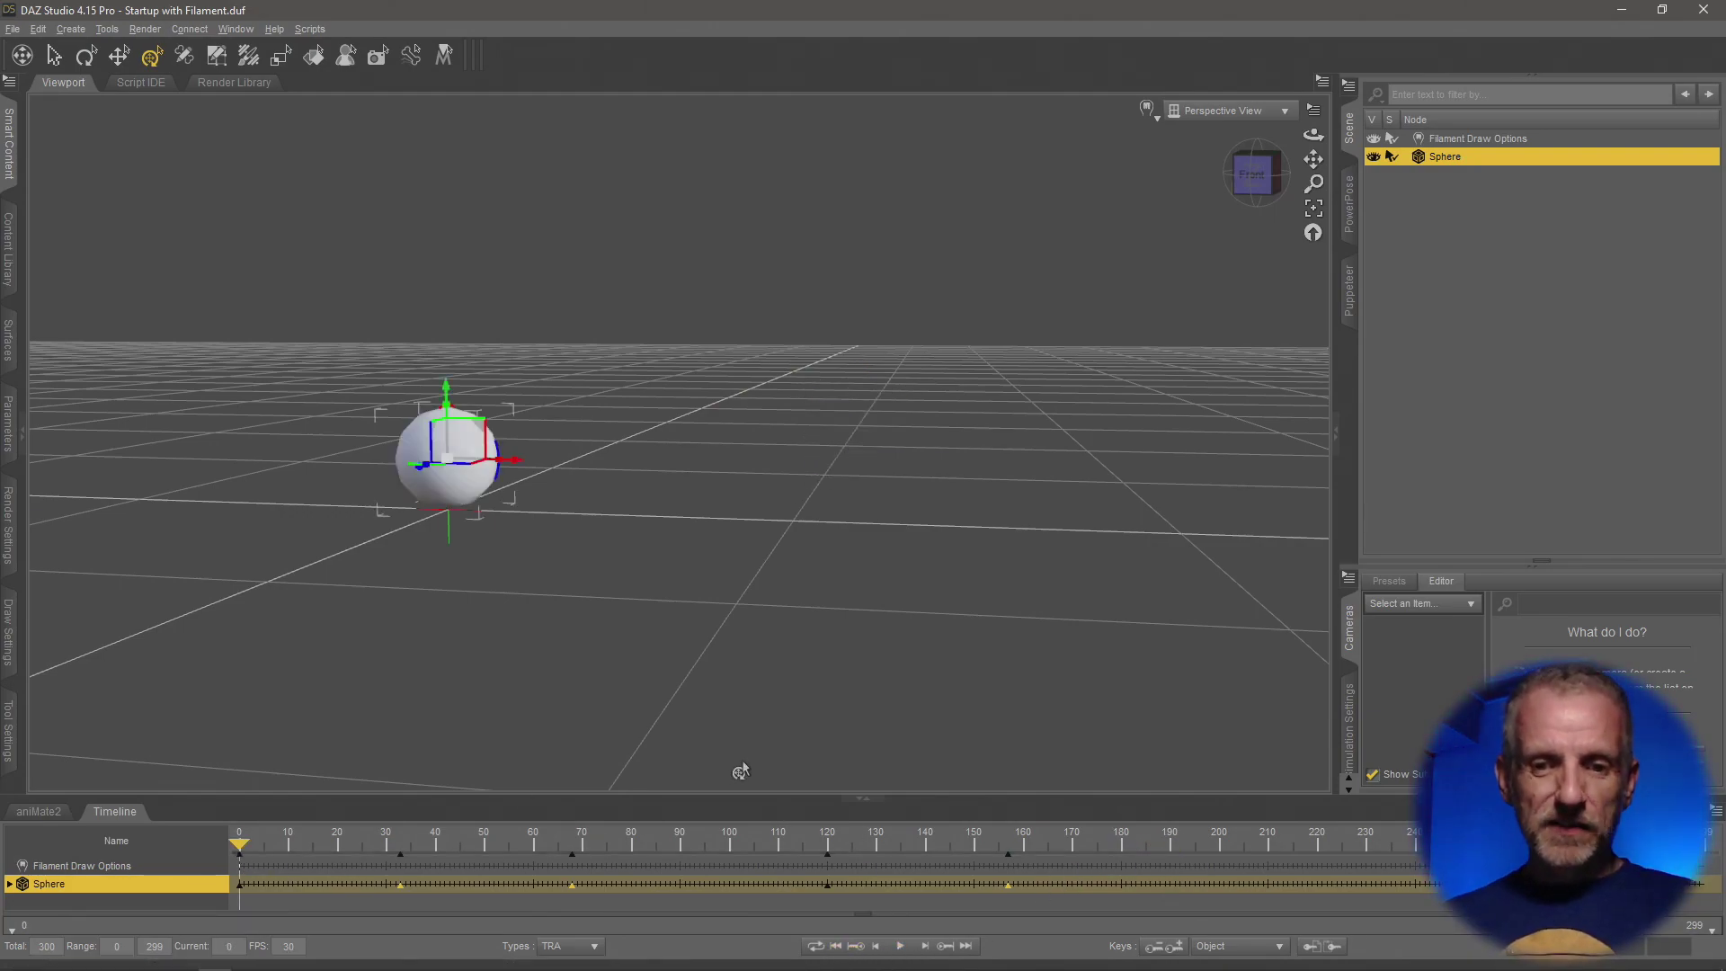
- Make the timeline panel taller, scrub to frame 21, and show the property Types list
{"action": "left_click_drag", "start_coordinate": [773, 796], "coordinate": [774, 556]}
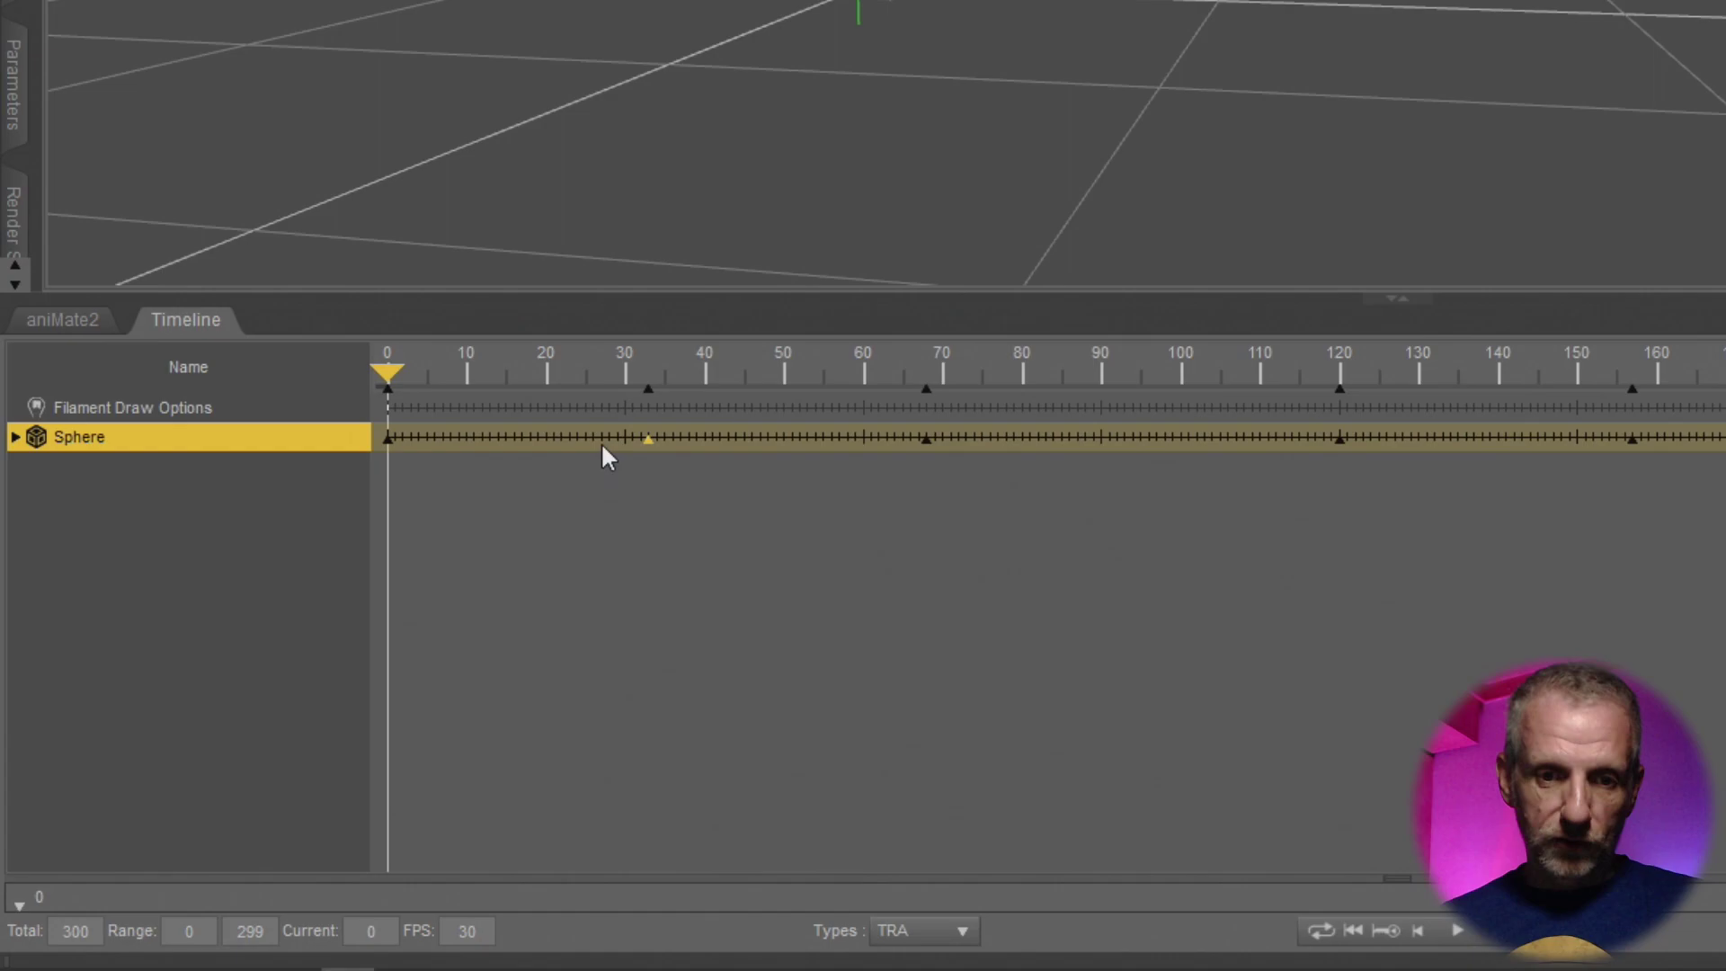
{"action": "left_click", "coordinate": [650, 394]}
{"action": "left_click_drag", "start_coordinate": [665, 382], "coordinate": [333, 387]}
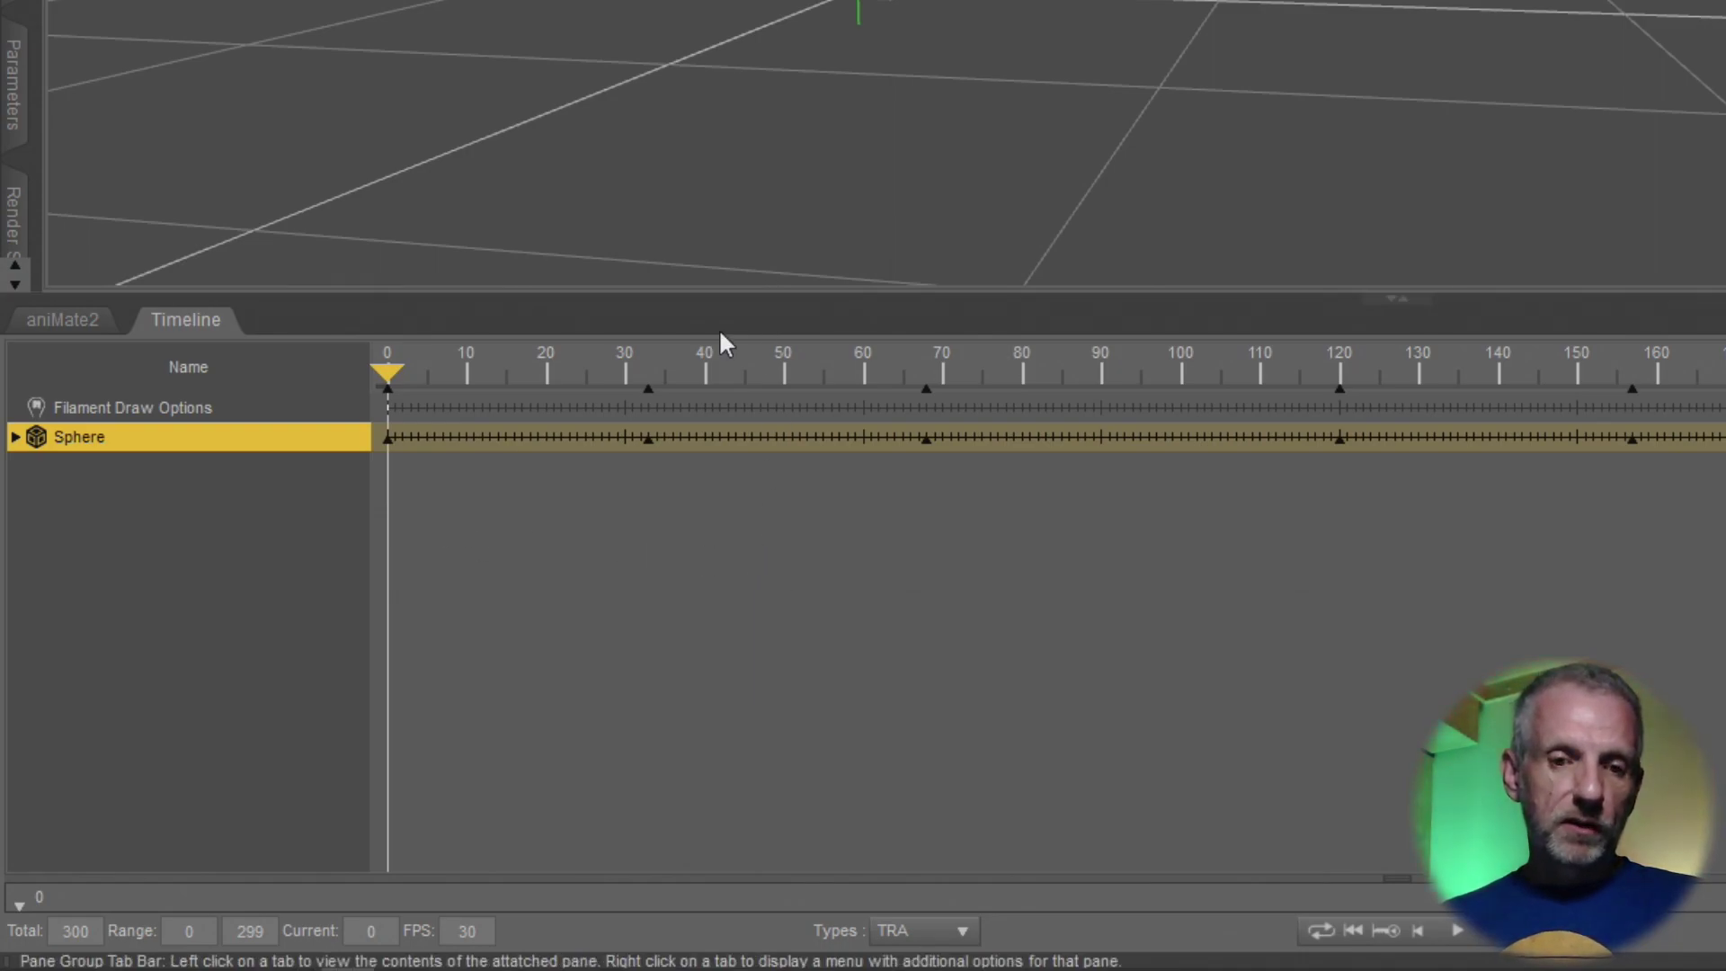
{"action": "left_click_drag", "start_coordinate": [386, 372], "coordinate": [308, 374]}
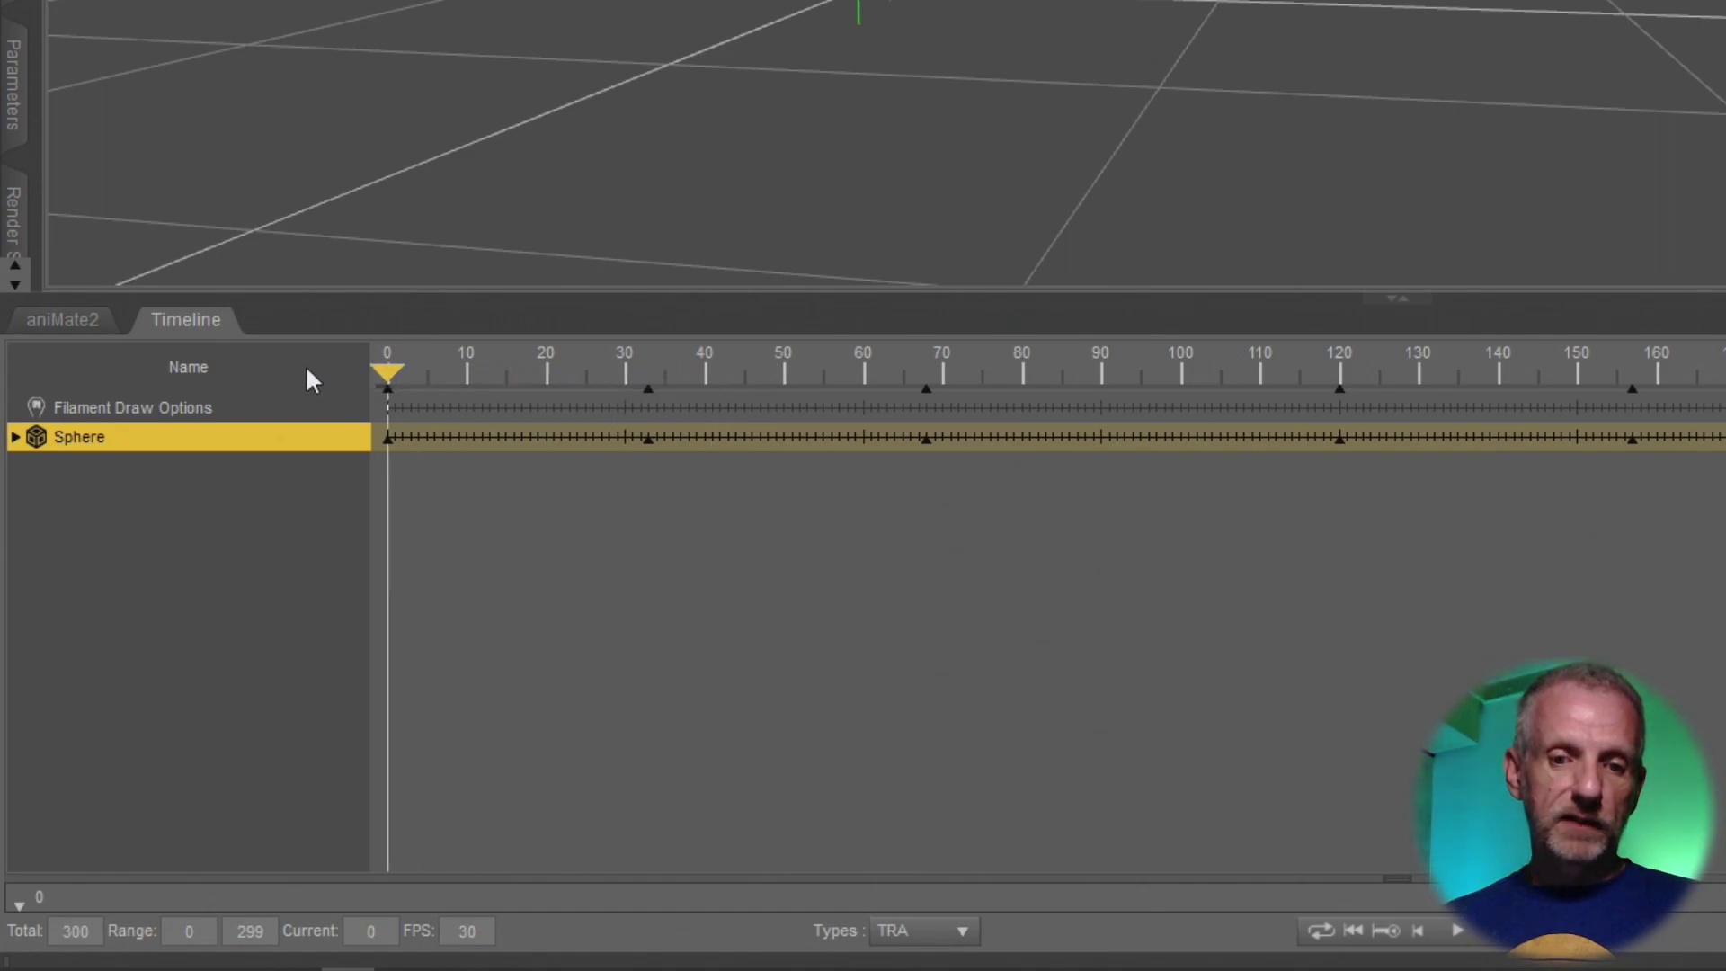
{"action": "left_click", "coordinate": [964, 931]}
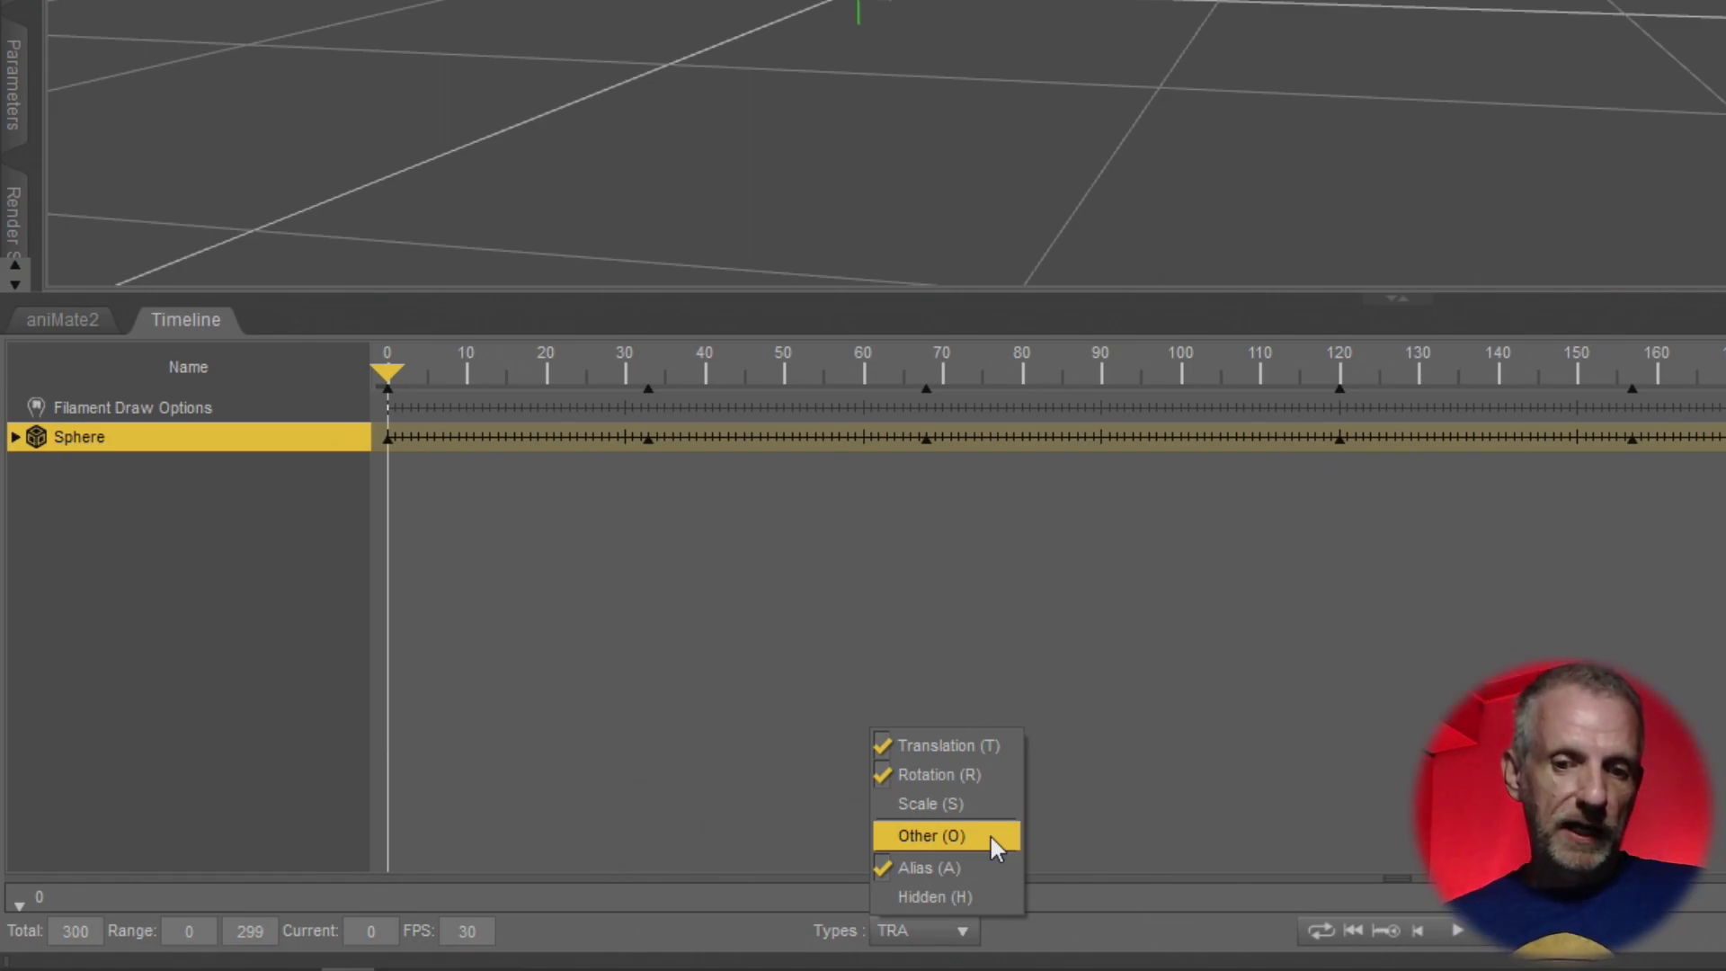
- Expand Sphere > Properties > Translation into X, Y and Z Translate tracks and select the Y key near frame 33
{"action": "left_click", "coordinate": [753, 606]}
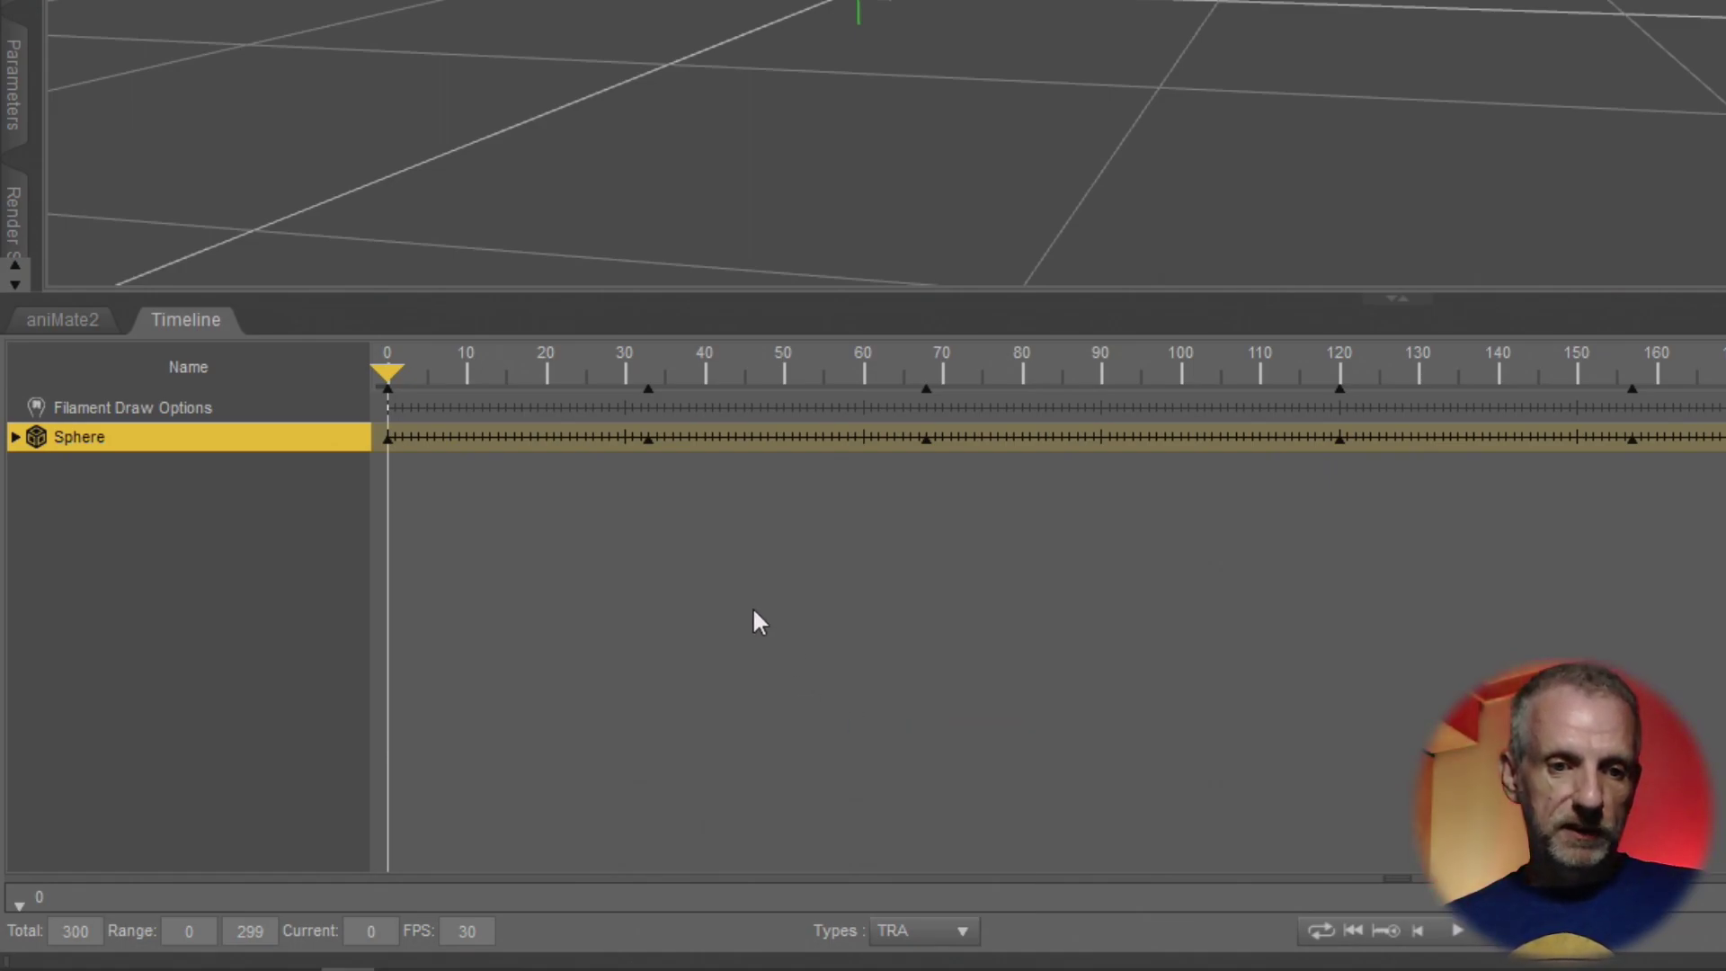
{"action": "left_click", "coordinate": [15, 438]}
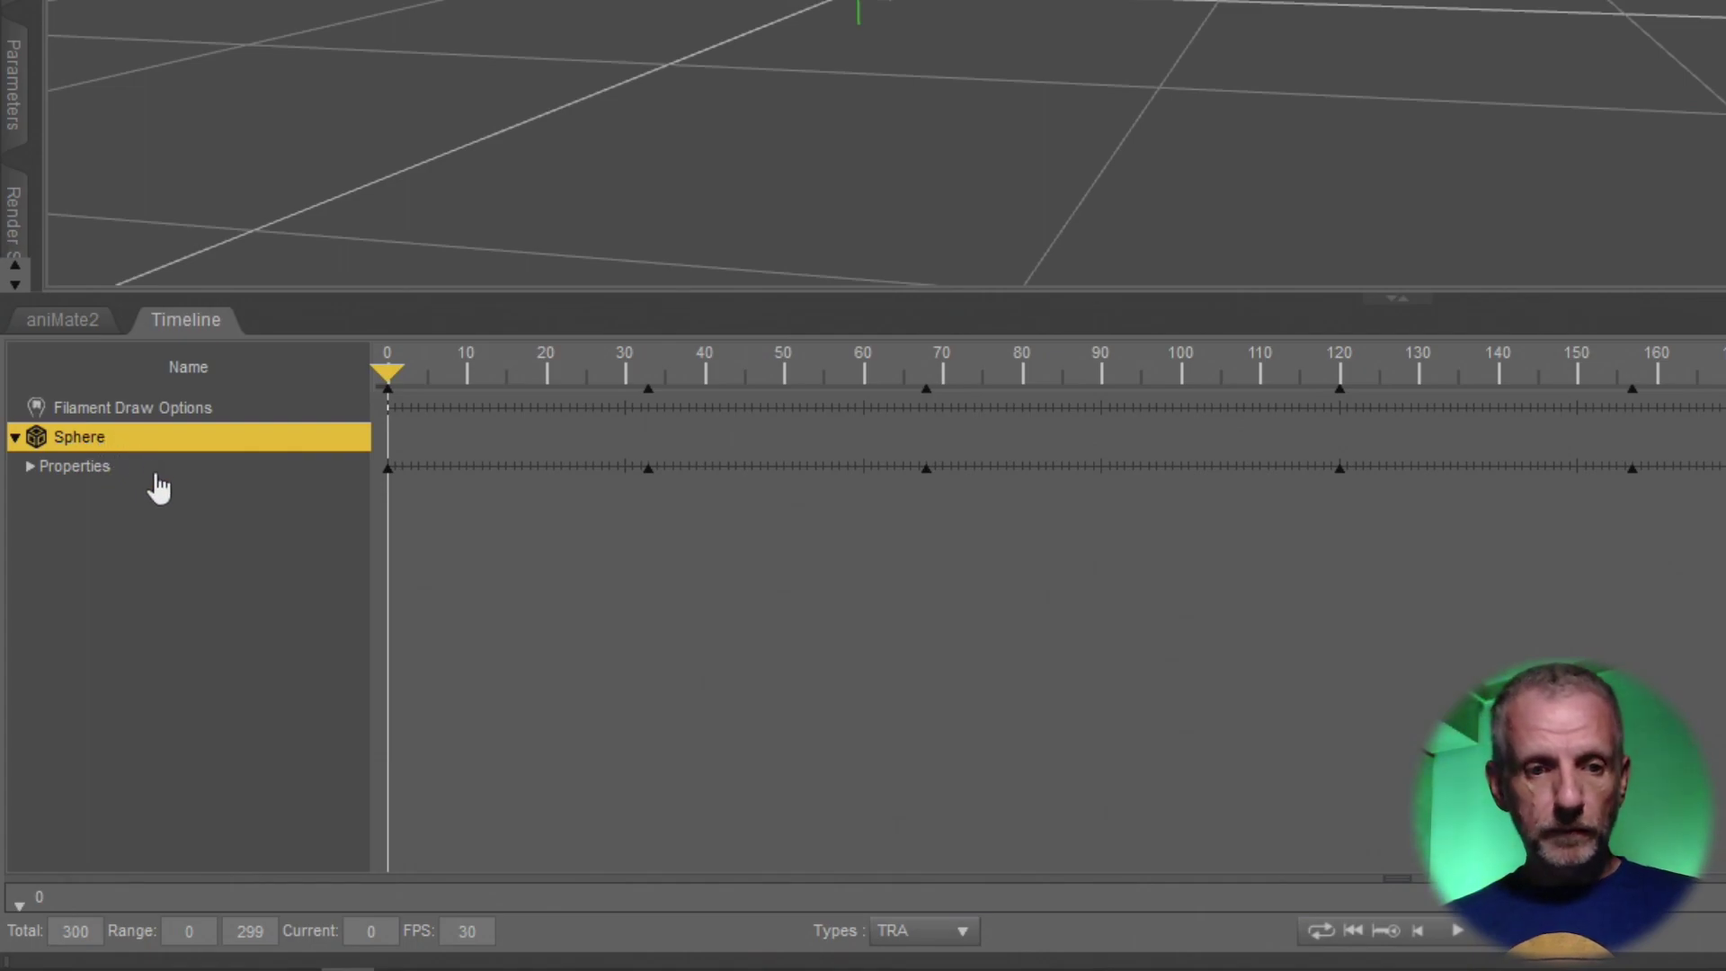
{"action": "left_click", "coordinate": [29, 466]}
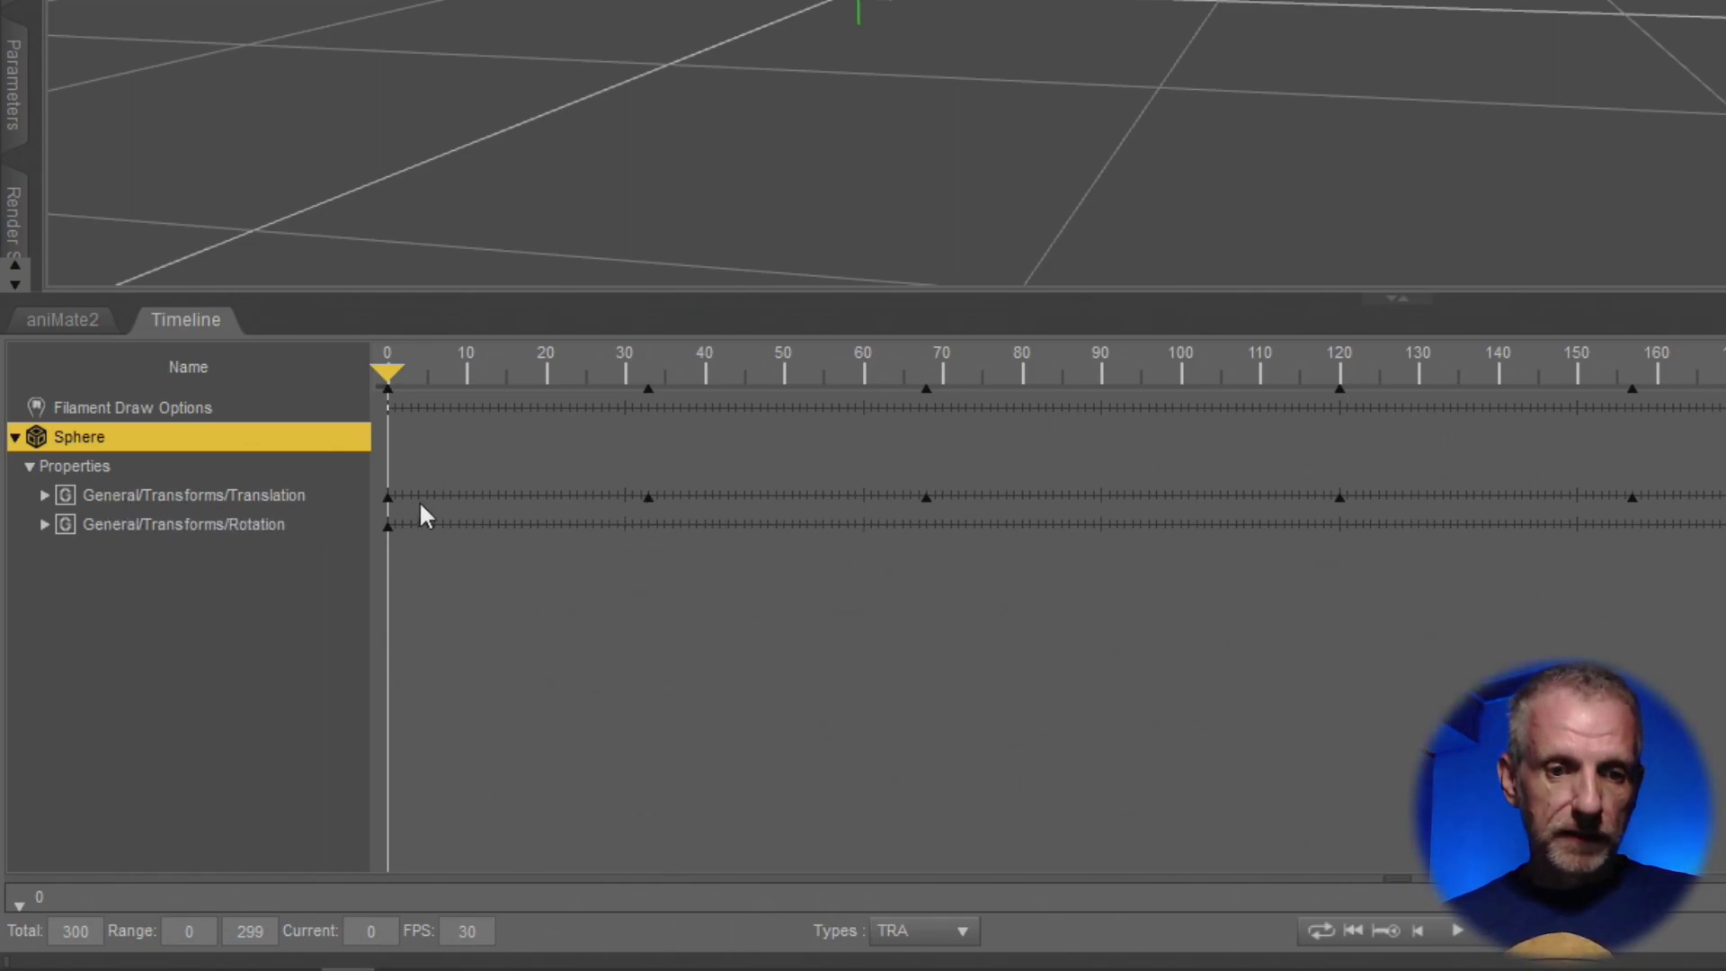
{"action": "left_click", "coordinate": [255, 501]}
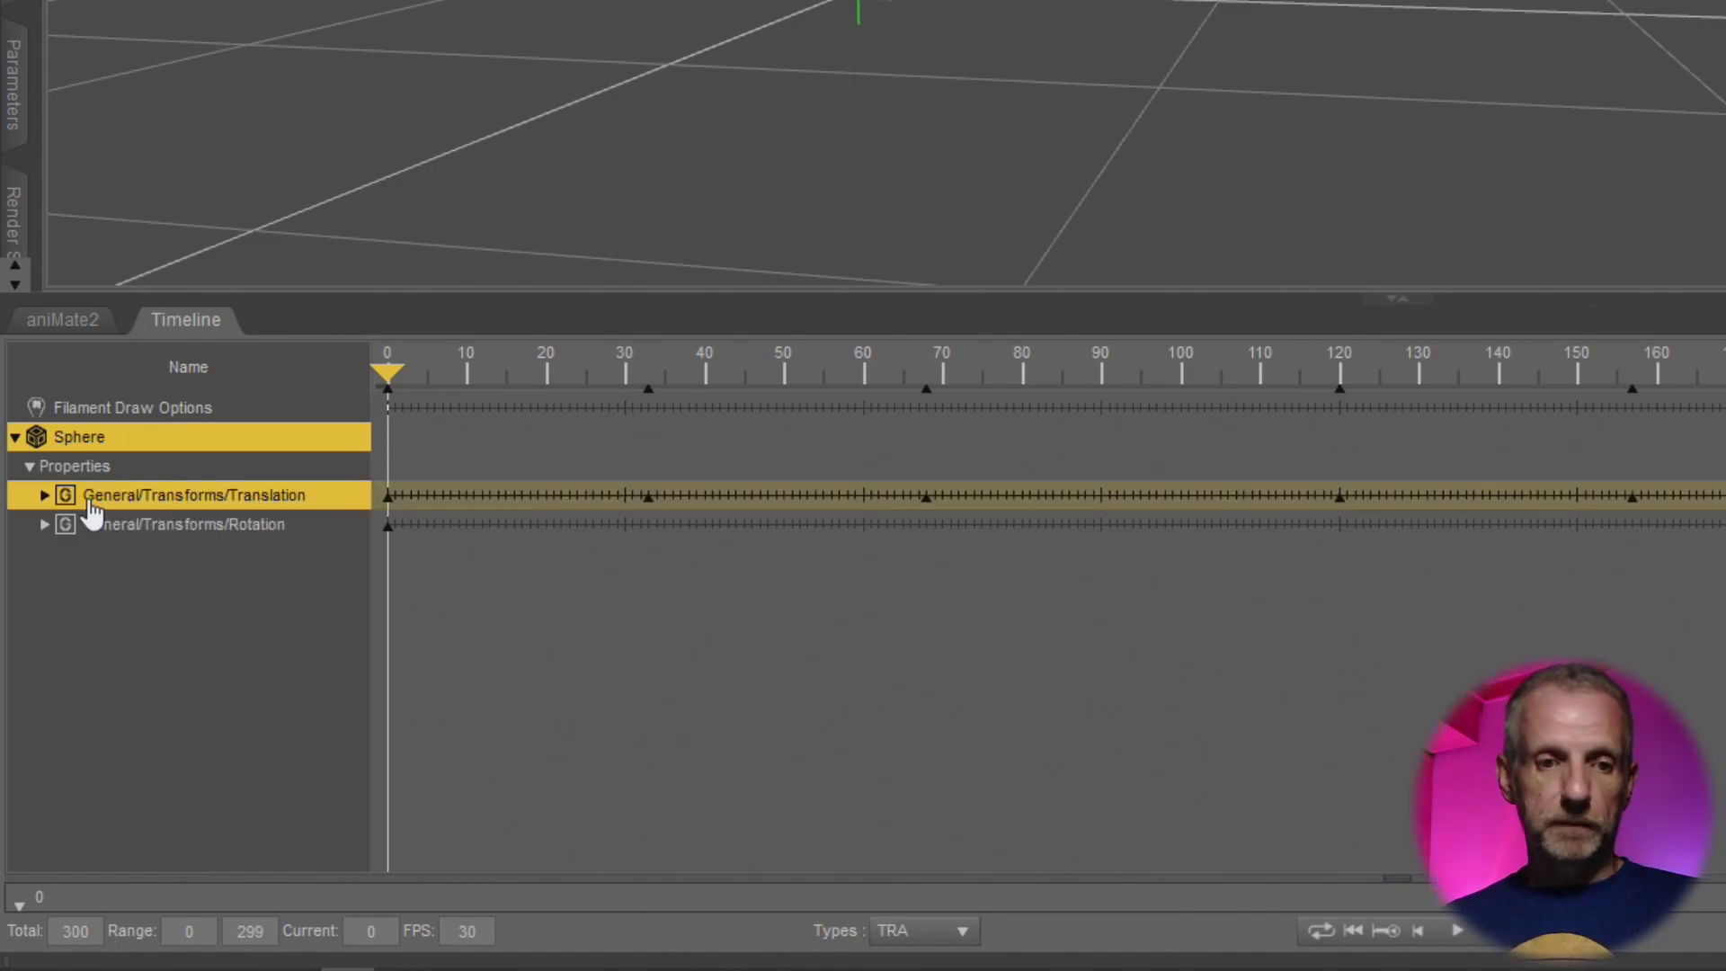
{"action": "left_click", "coordinate": [44, 496]}
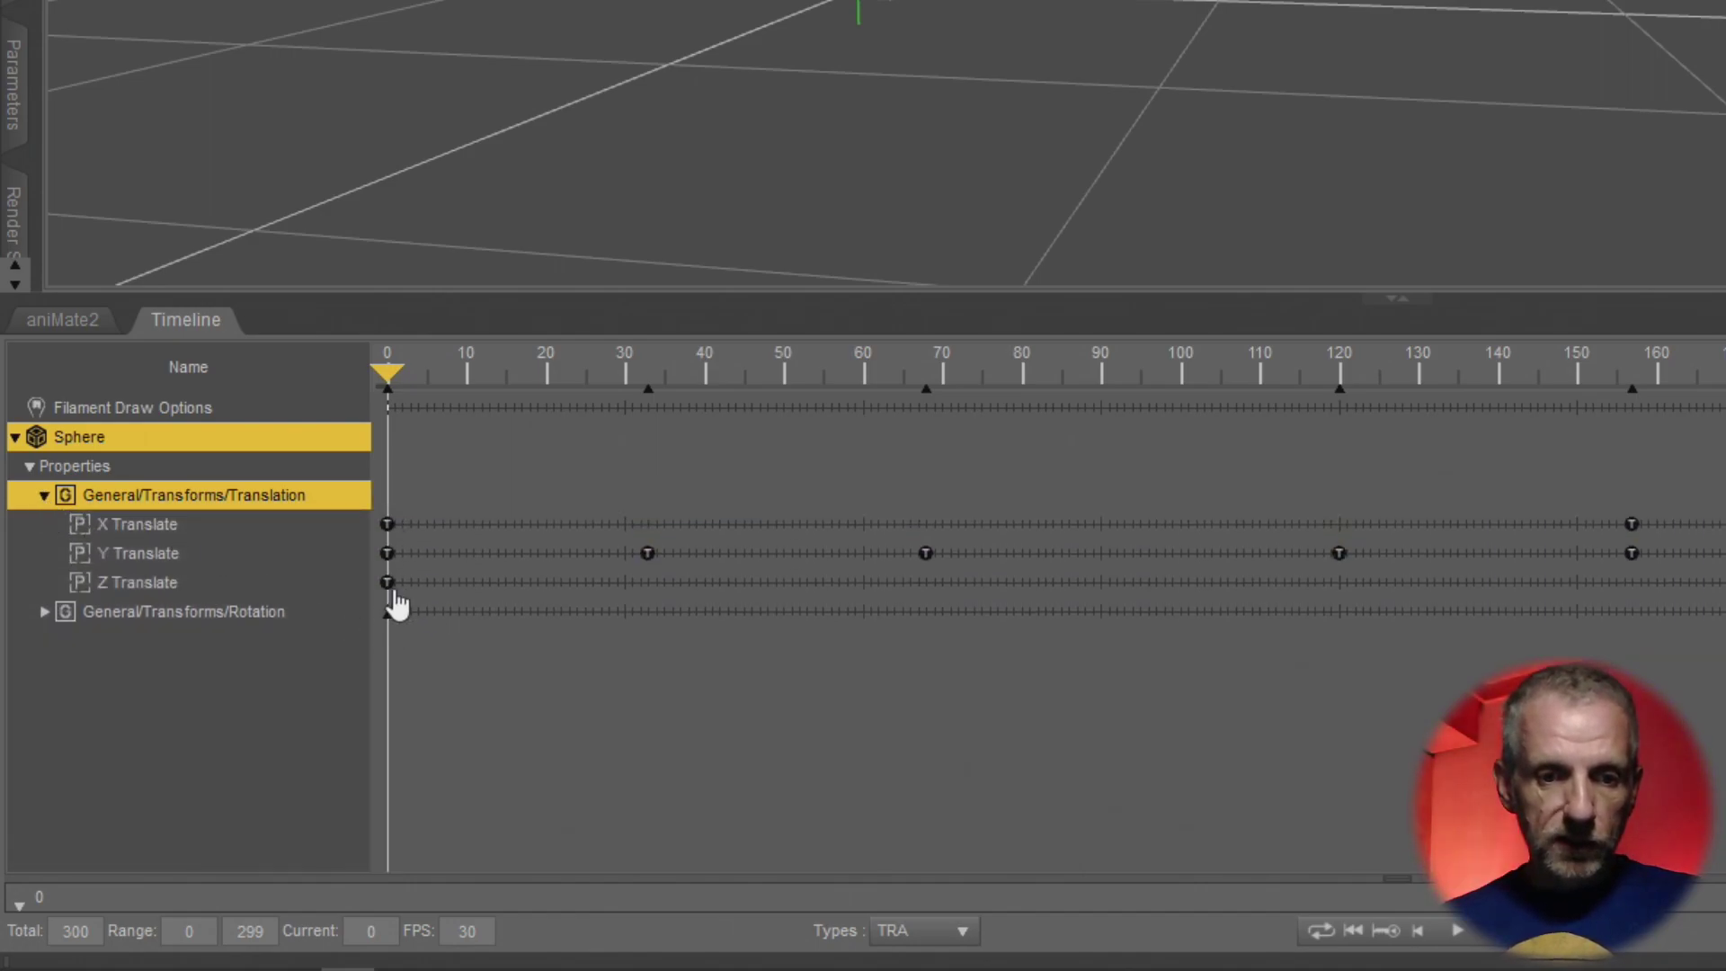
{"action": "left_click", "coordinate": [648, 553]}
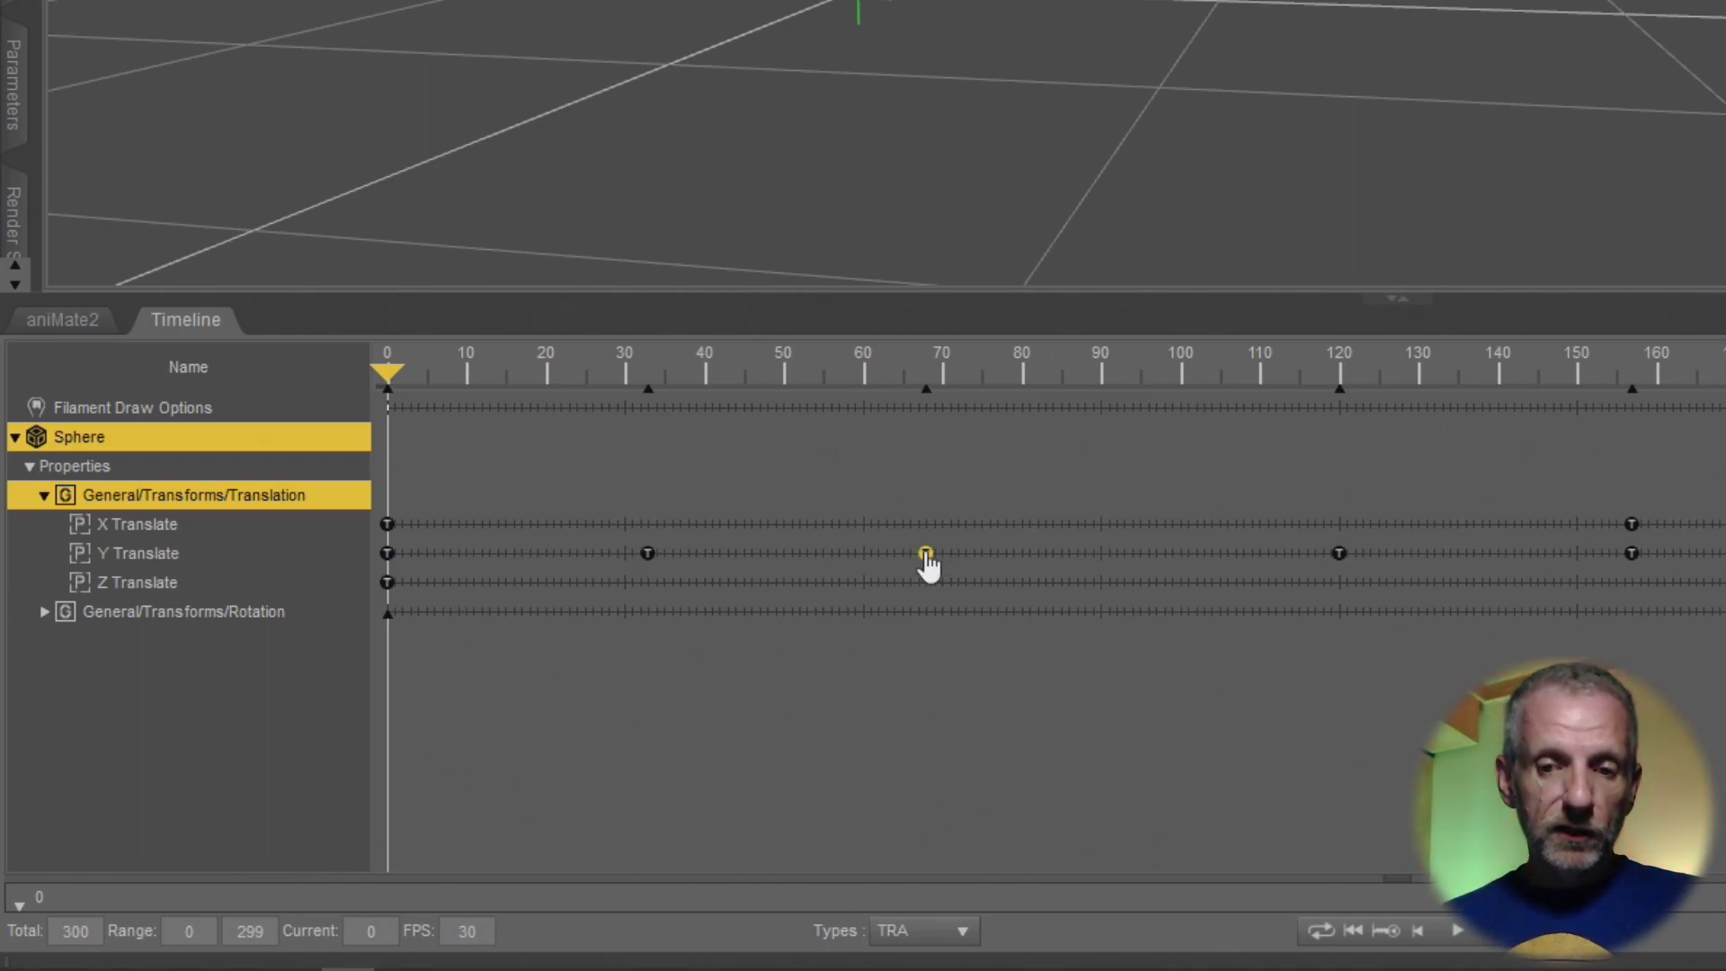
- Drag the Sphere's Y Translate keyframe from frame 33 to about frame 48
{"action": "left_click", "coordinate": [1339, 553]}
{"action": "left_click_drag", "start_coordinate": [559, 418], "coordinate": [737, 458]}
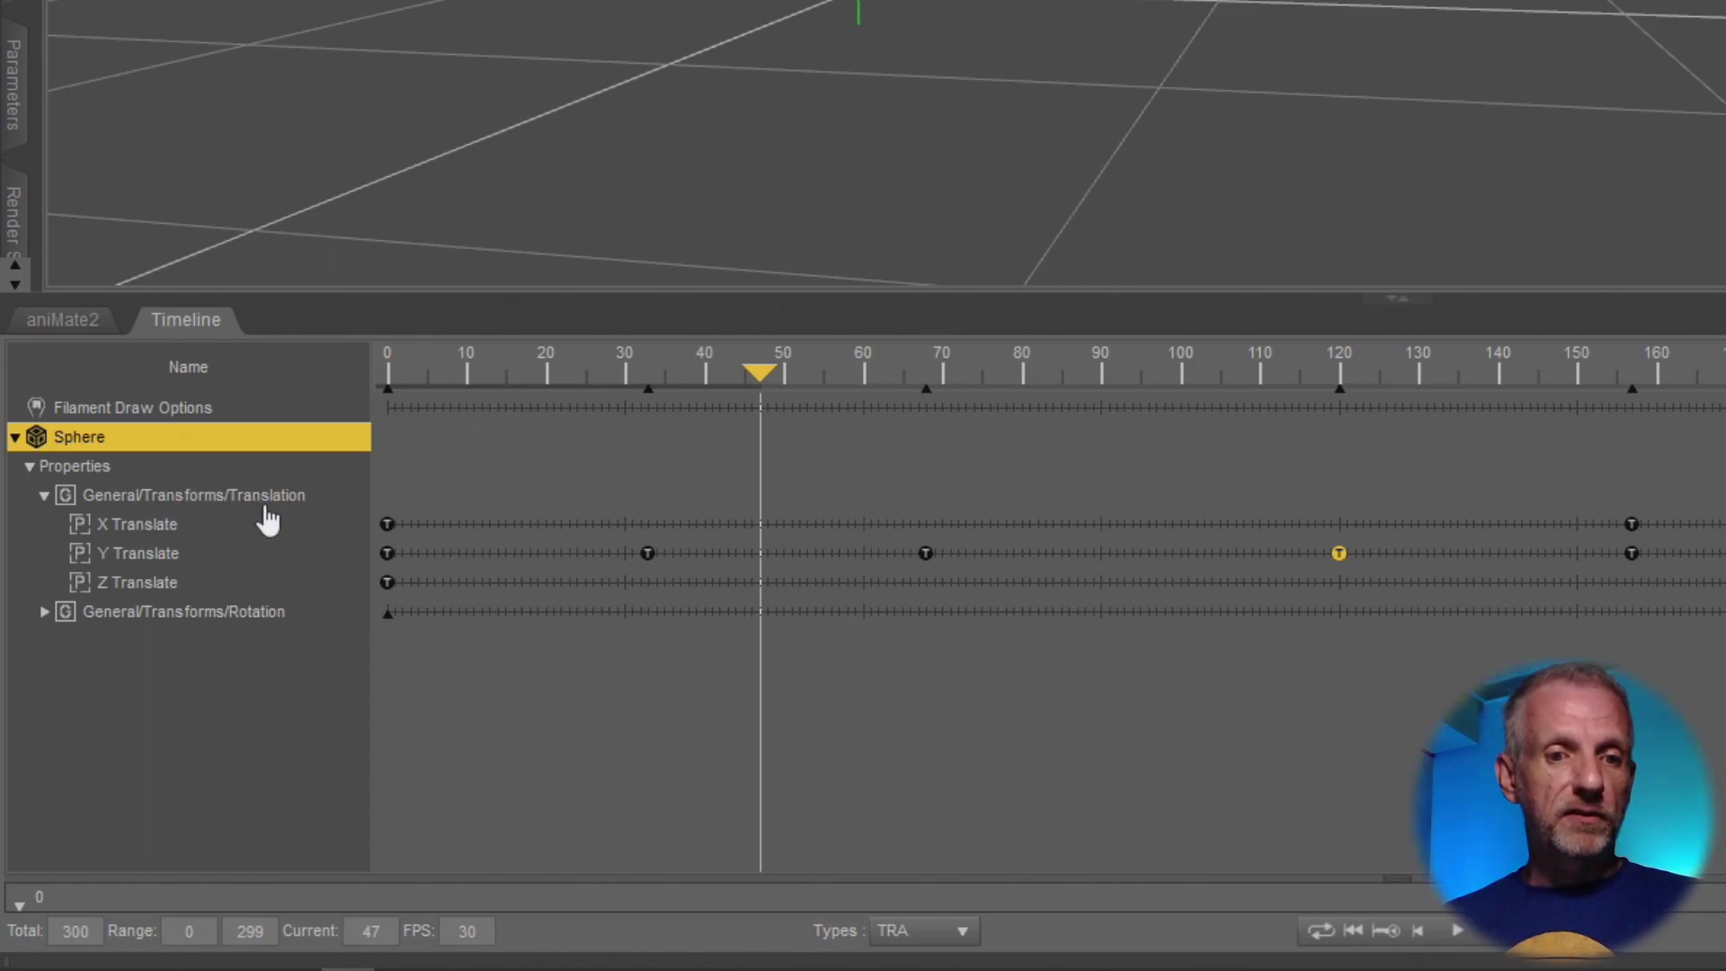
{"action": "left_click", "coordinate": [387, 525]}
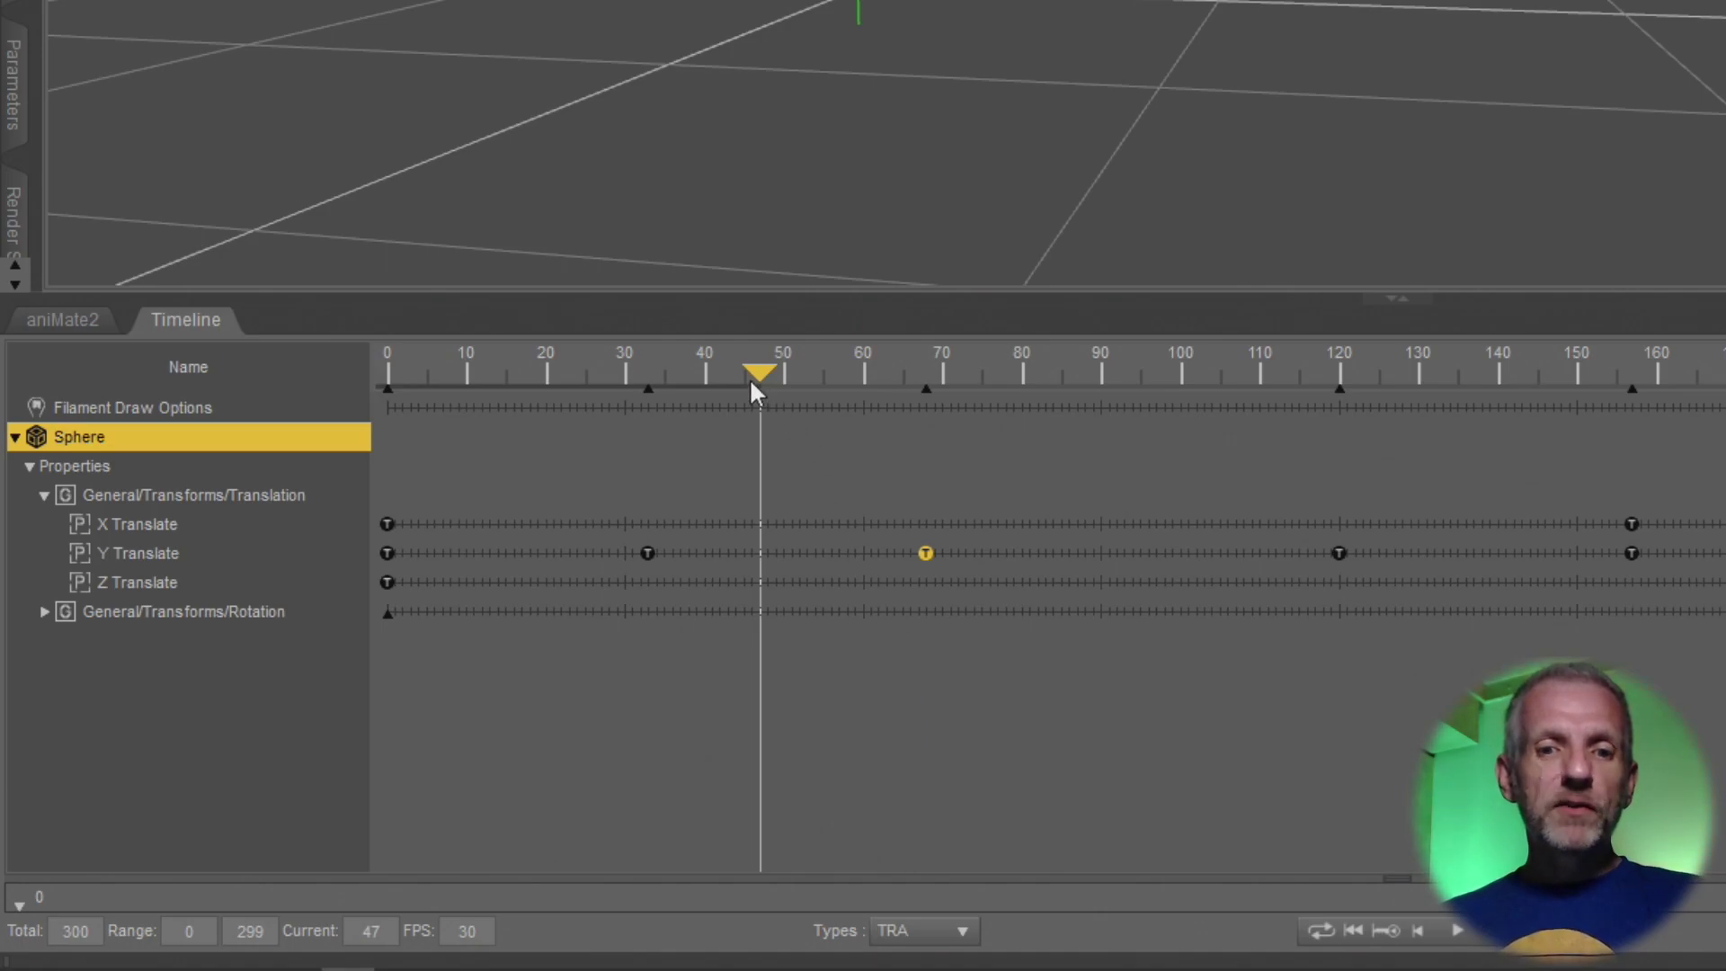
{"action": "left_click_drag", "start_coordinate": [757, 369], "coordinate": [549, 375]}
{"action": "left_click", "coordinate": [647, 554]}
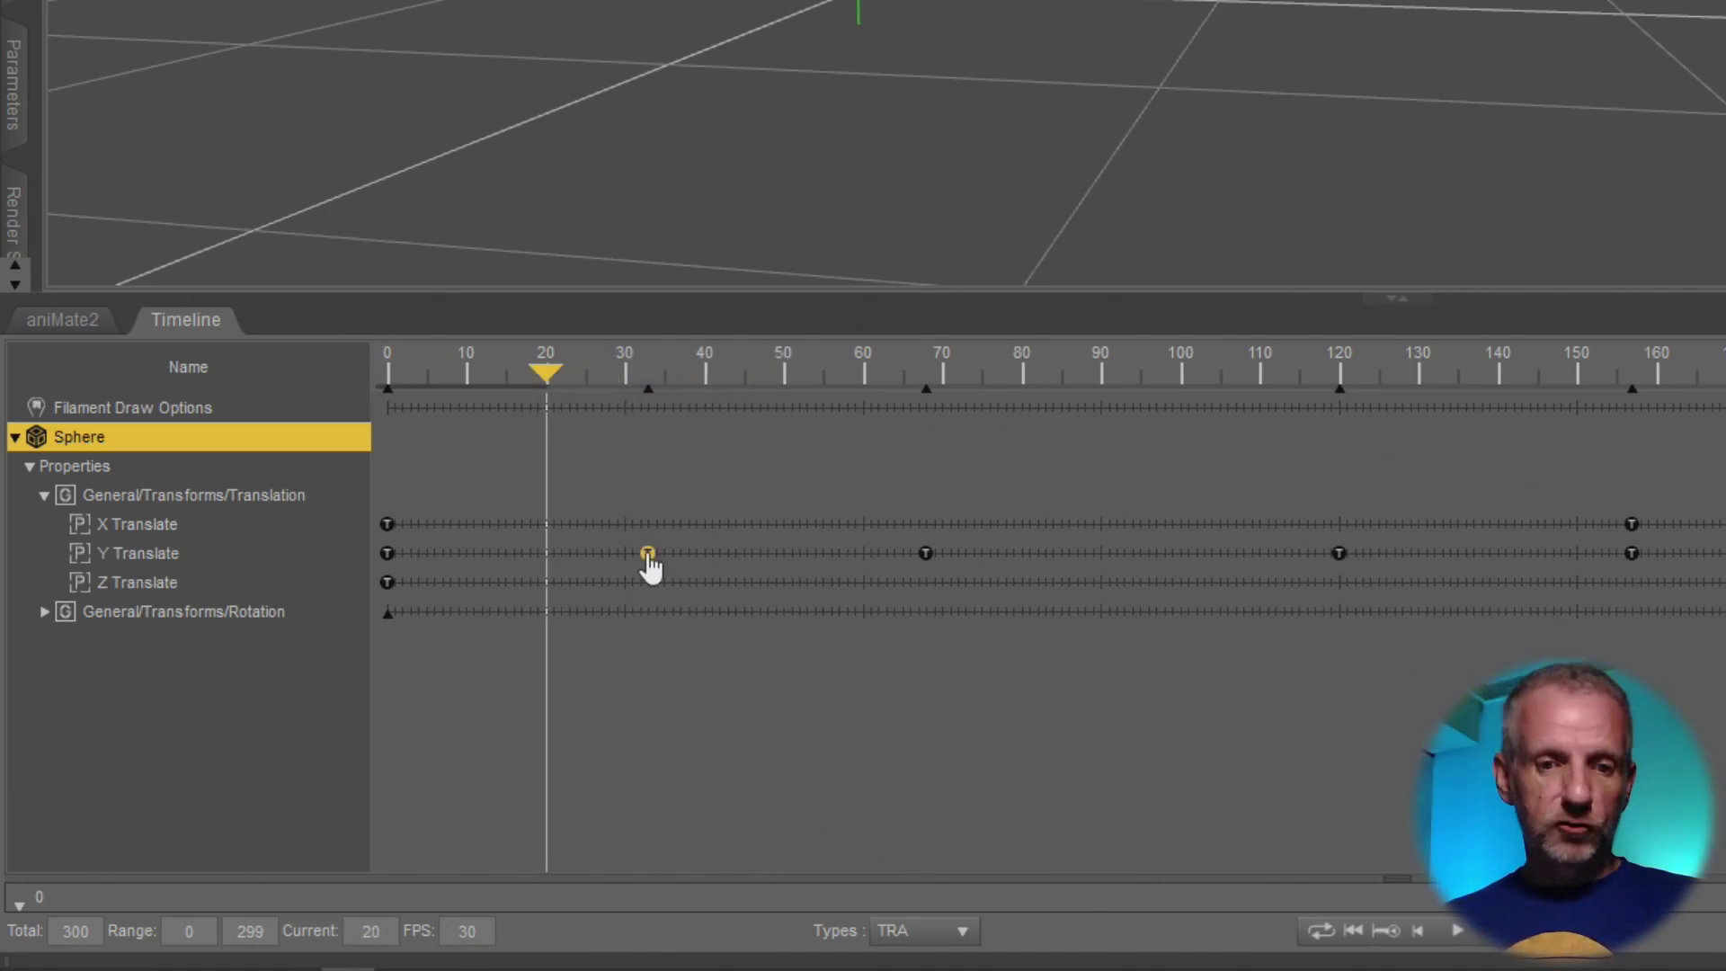
{"action": "left_click_drag", "start_coordinate": [648, 553], "coordinate": [659, 597]}
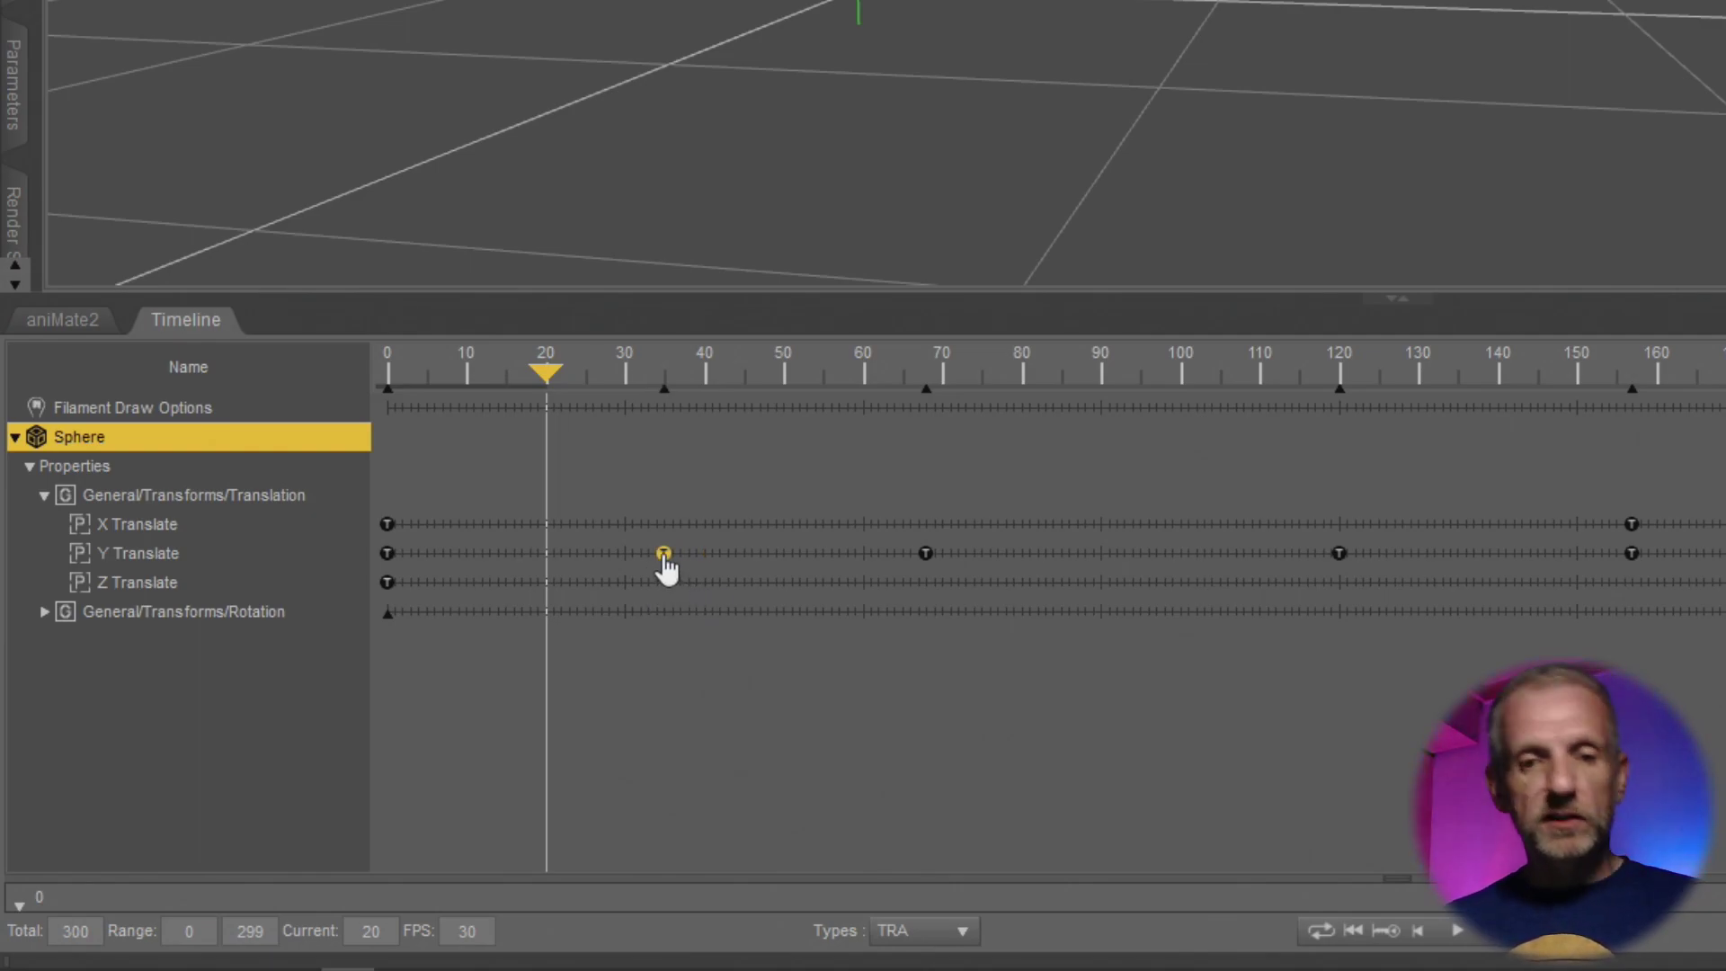
{"action": "left_click_drag", "start_coordinate": [666, 568], "coordinate": [765, 568]}
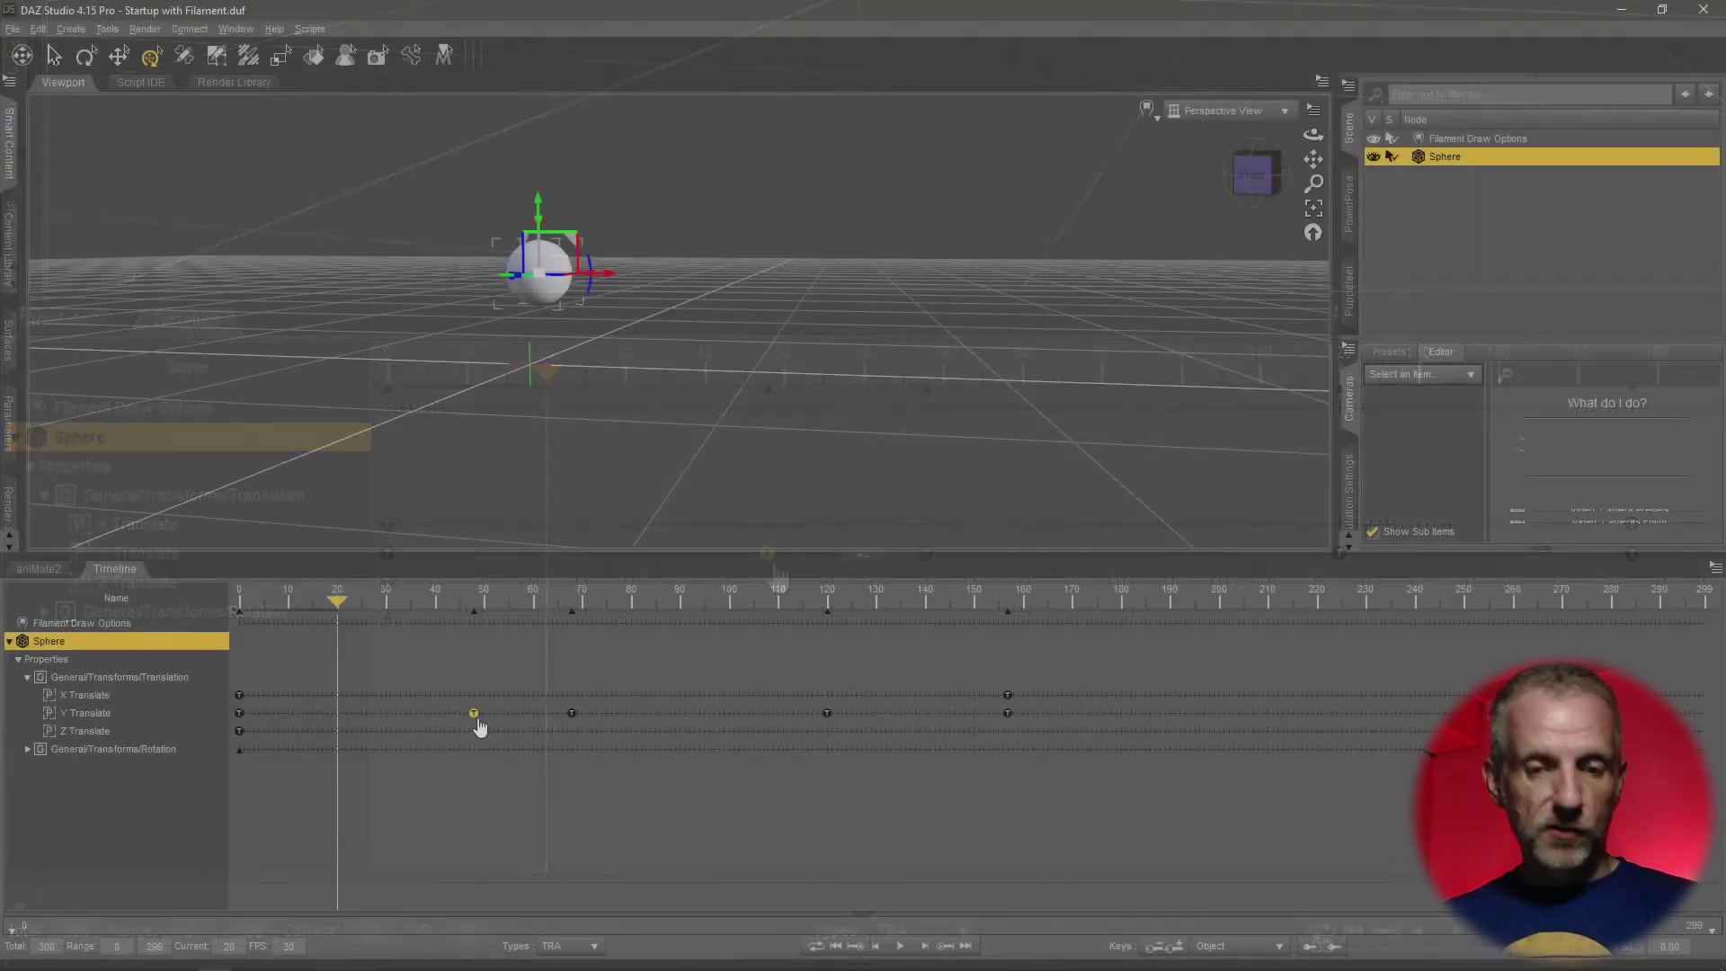
- Pull the Y Translate key back to frame 30 and nudge the selected keys about 4 frames later
{"action": "left_click_drag", "start_coordinate": [771, 565], "coordinate": [625, 563]}
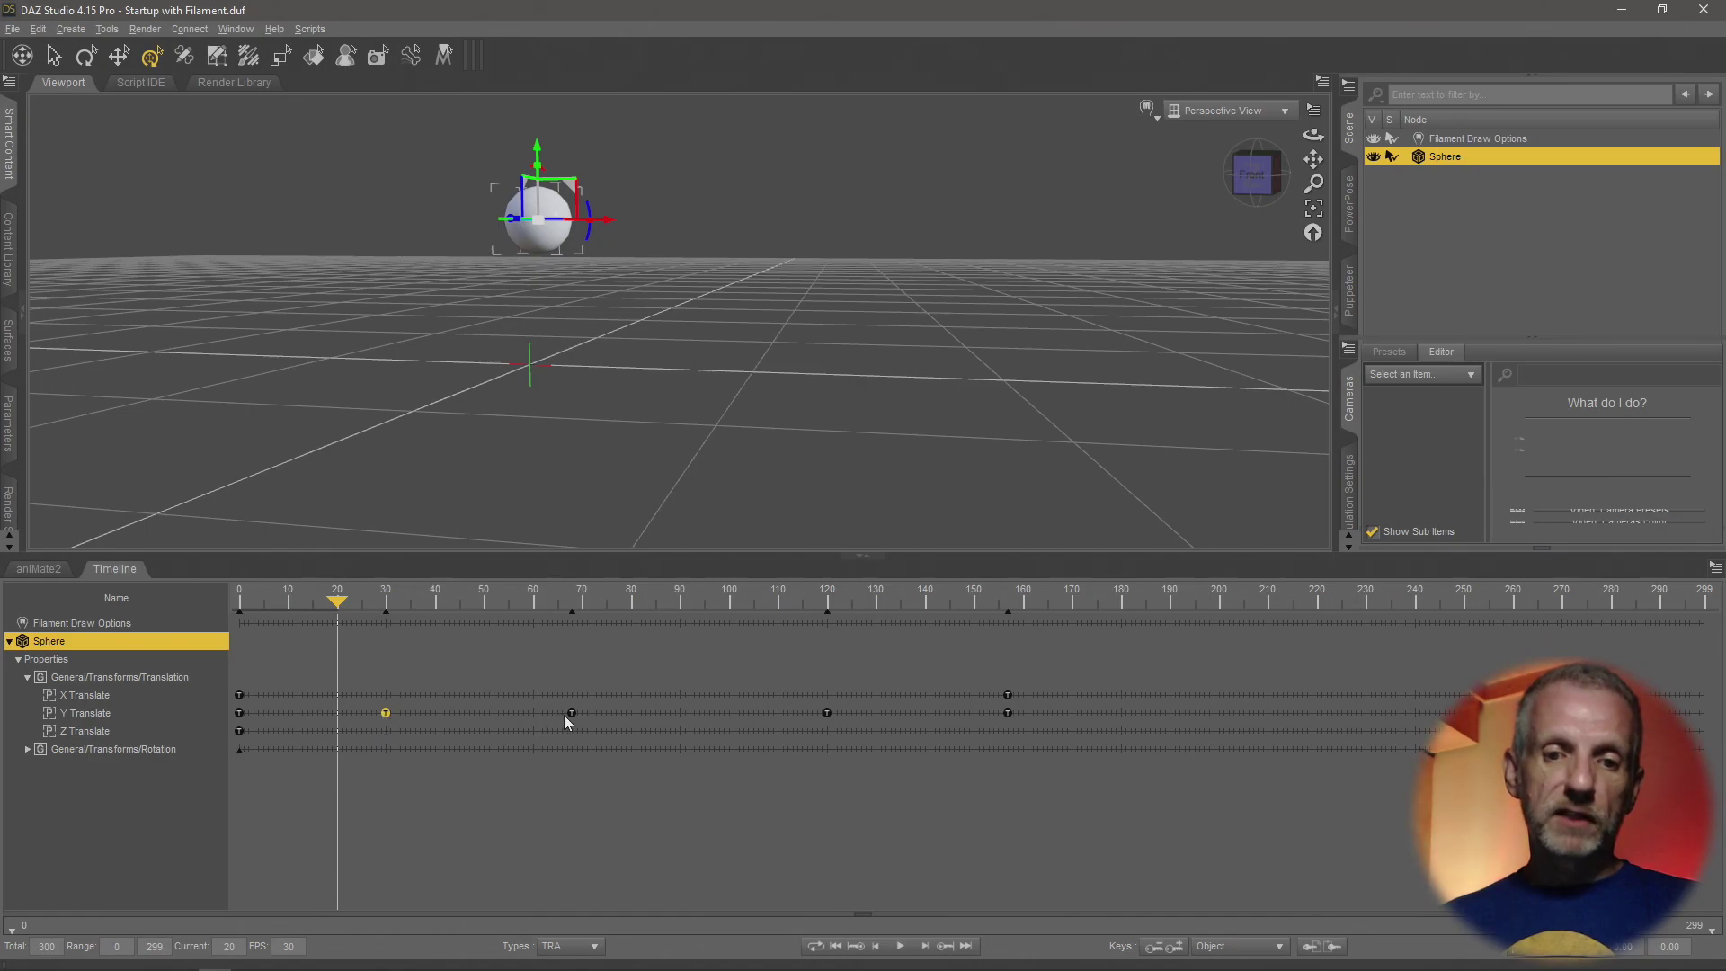
{"action": "mouse_move", "coordinate": [573, 720]}
{"action": "left_mouse_down"}
{"action": "mouse_move", "coordinate": [662, 724]}
{"action": "mouse_move", "coordinate": [572, 720]}
{"action": "left_mouse_up"}
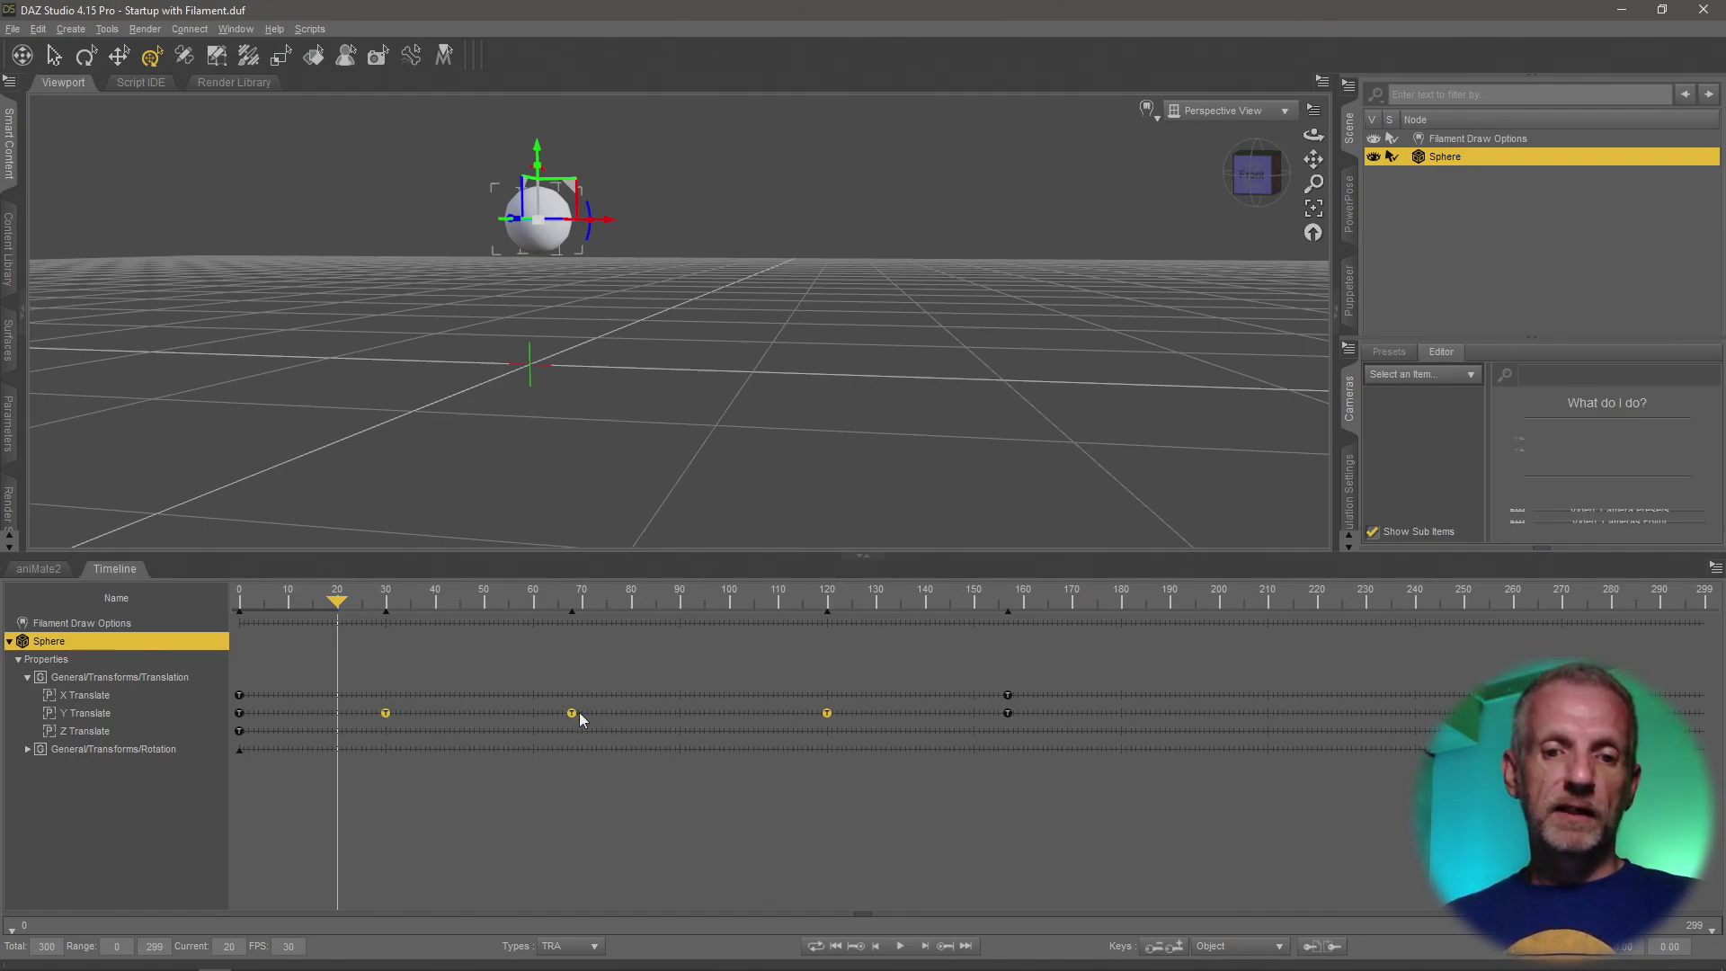
{"action": "left_click_drag", "start_coordinate": [573, 720], "coordinate": [538, 733]}
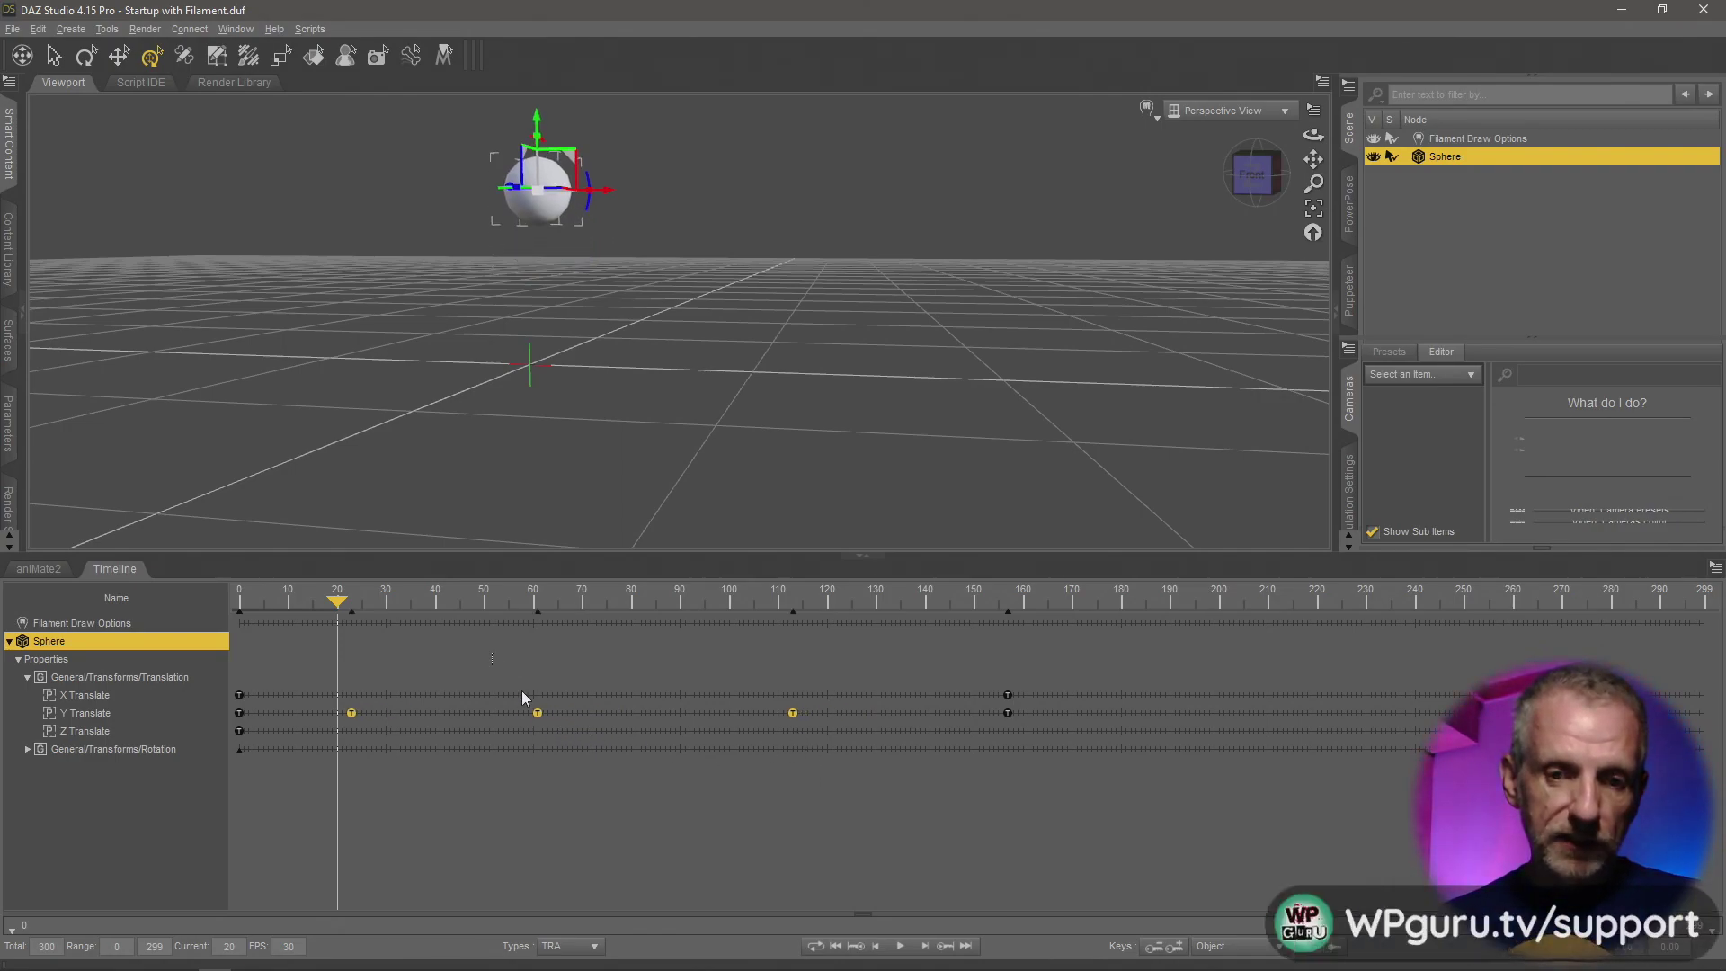
- Box-select the later keyframes and shift them about 24 frames later, to roughly 71, 123 and 167
{"action": "left_click_drag", "start_coordinate": [1051, 826], "coordinate": [1048, 824]}
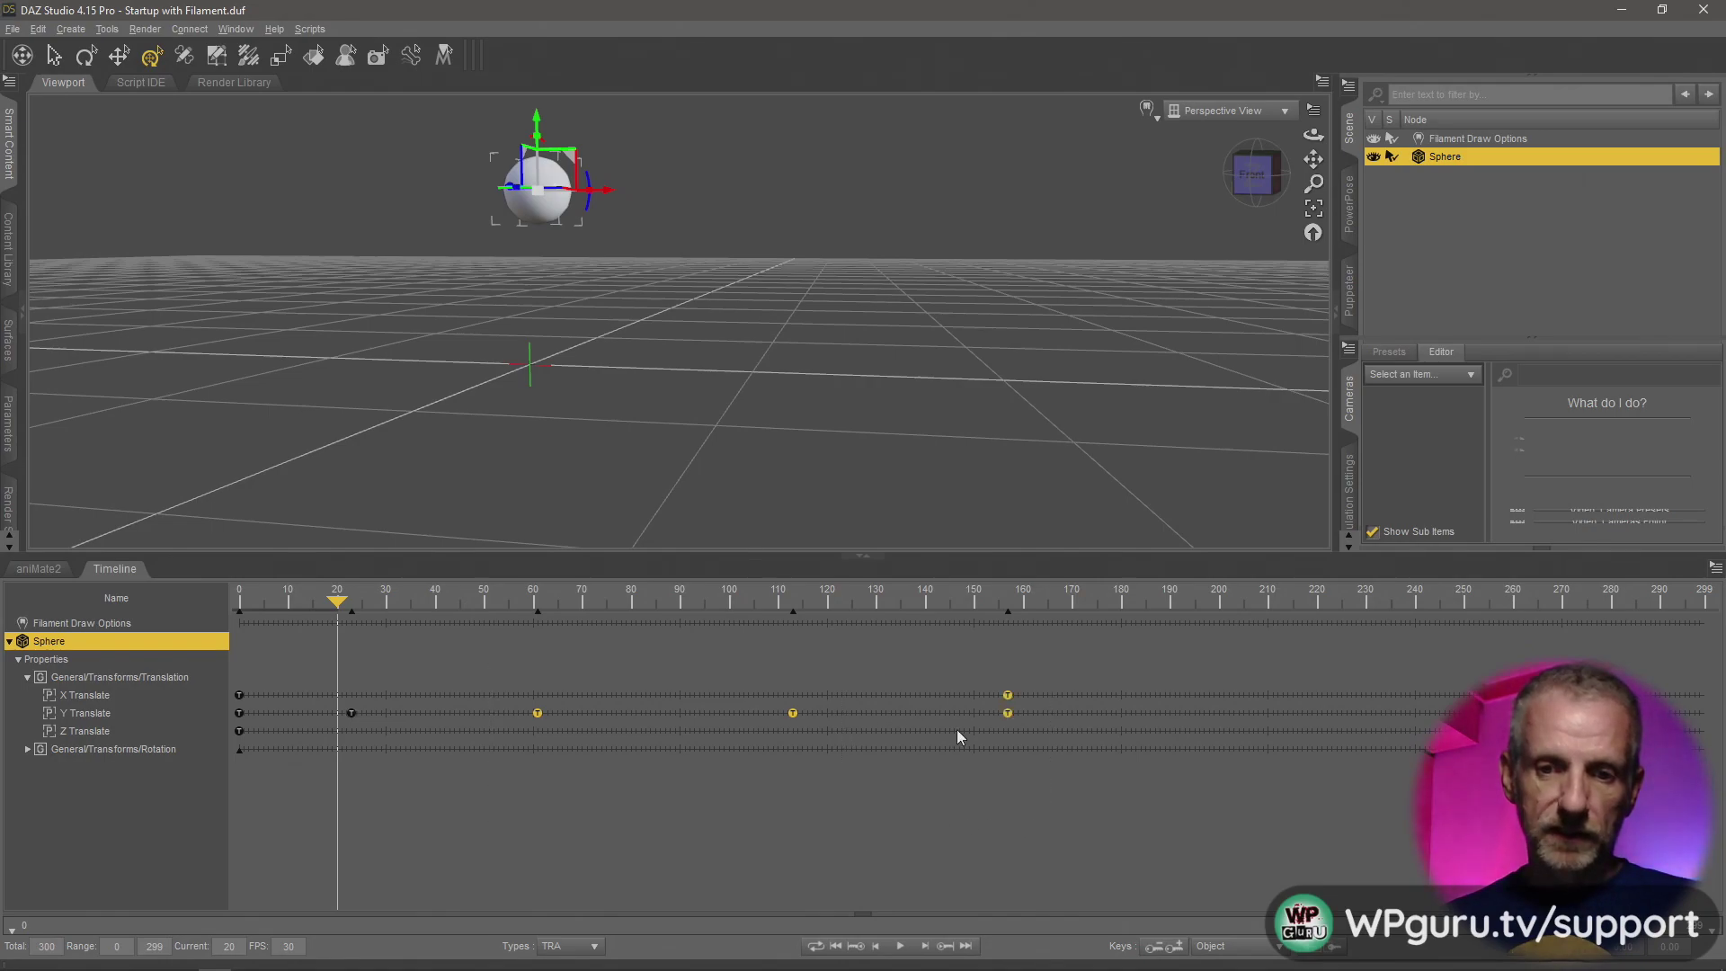
{"action": "left_click", "coordinate": [665, 801]}
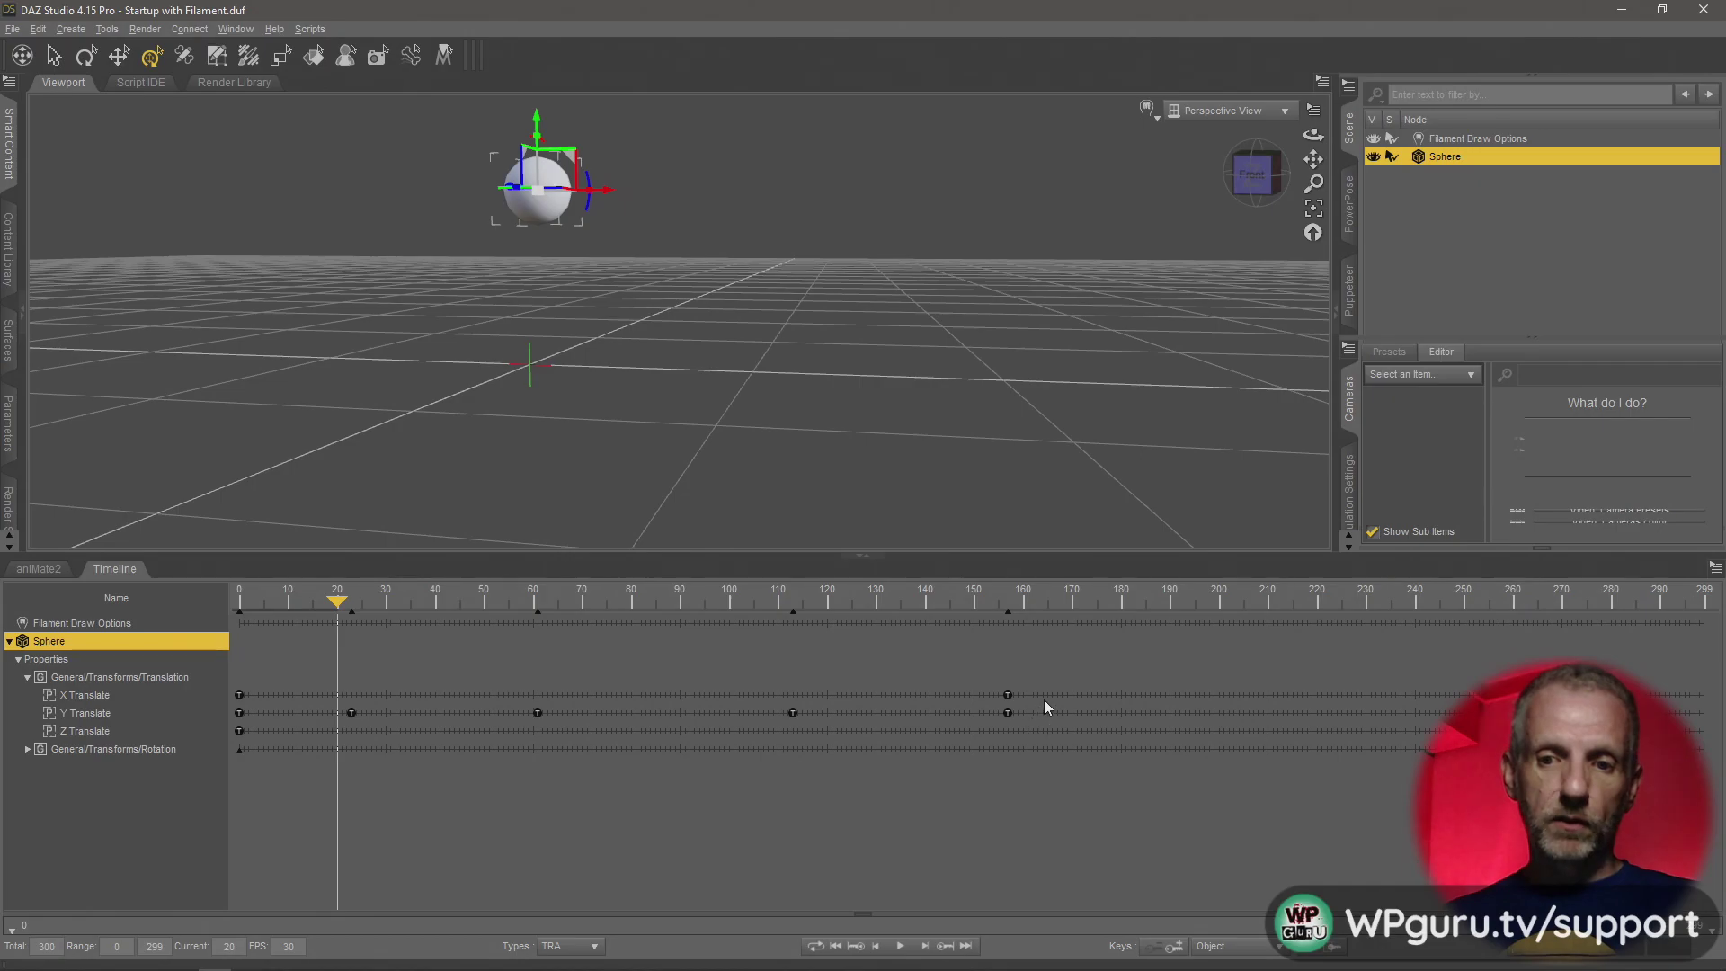
{"action": "left_click_drag", "start_coordinate": [1048, 649], "coordinate": [326, 771]}
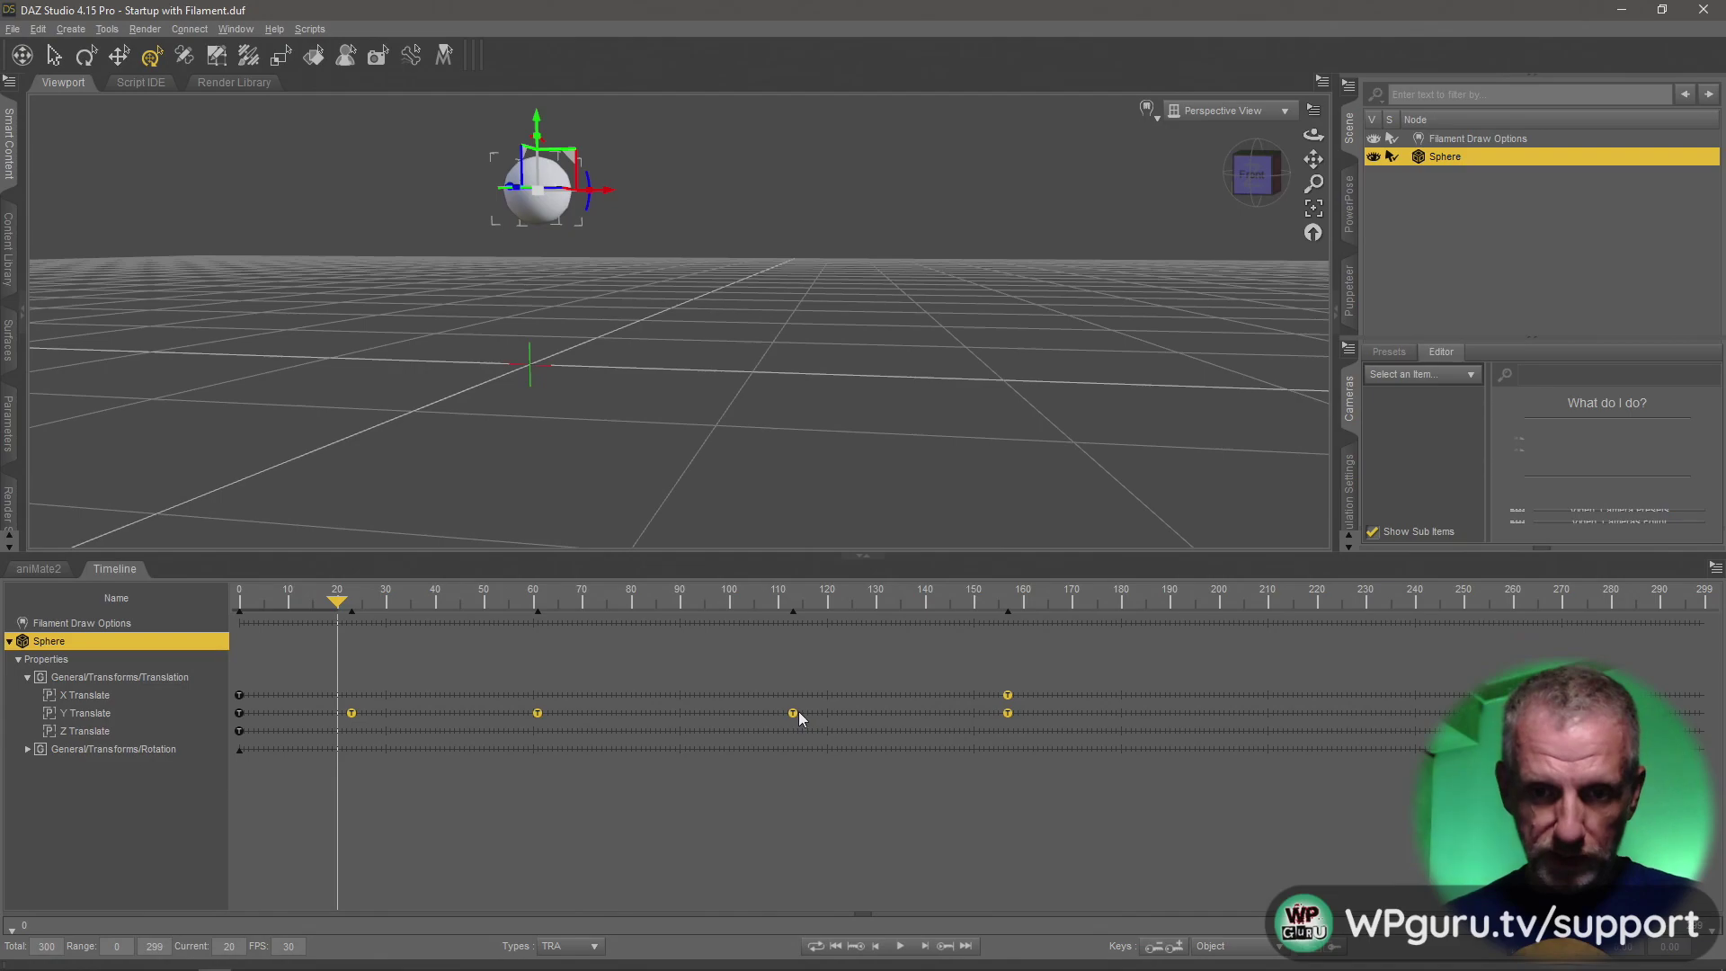
{"action": "left_click_drag", "start_coordinate": [796, 719], "coordinate": [839, 787]}
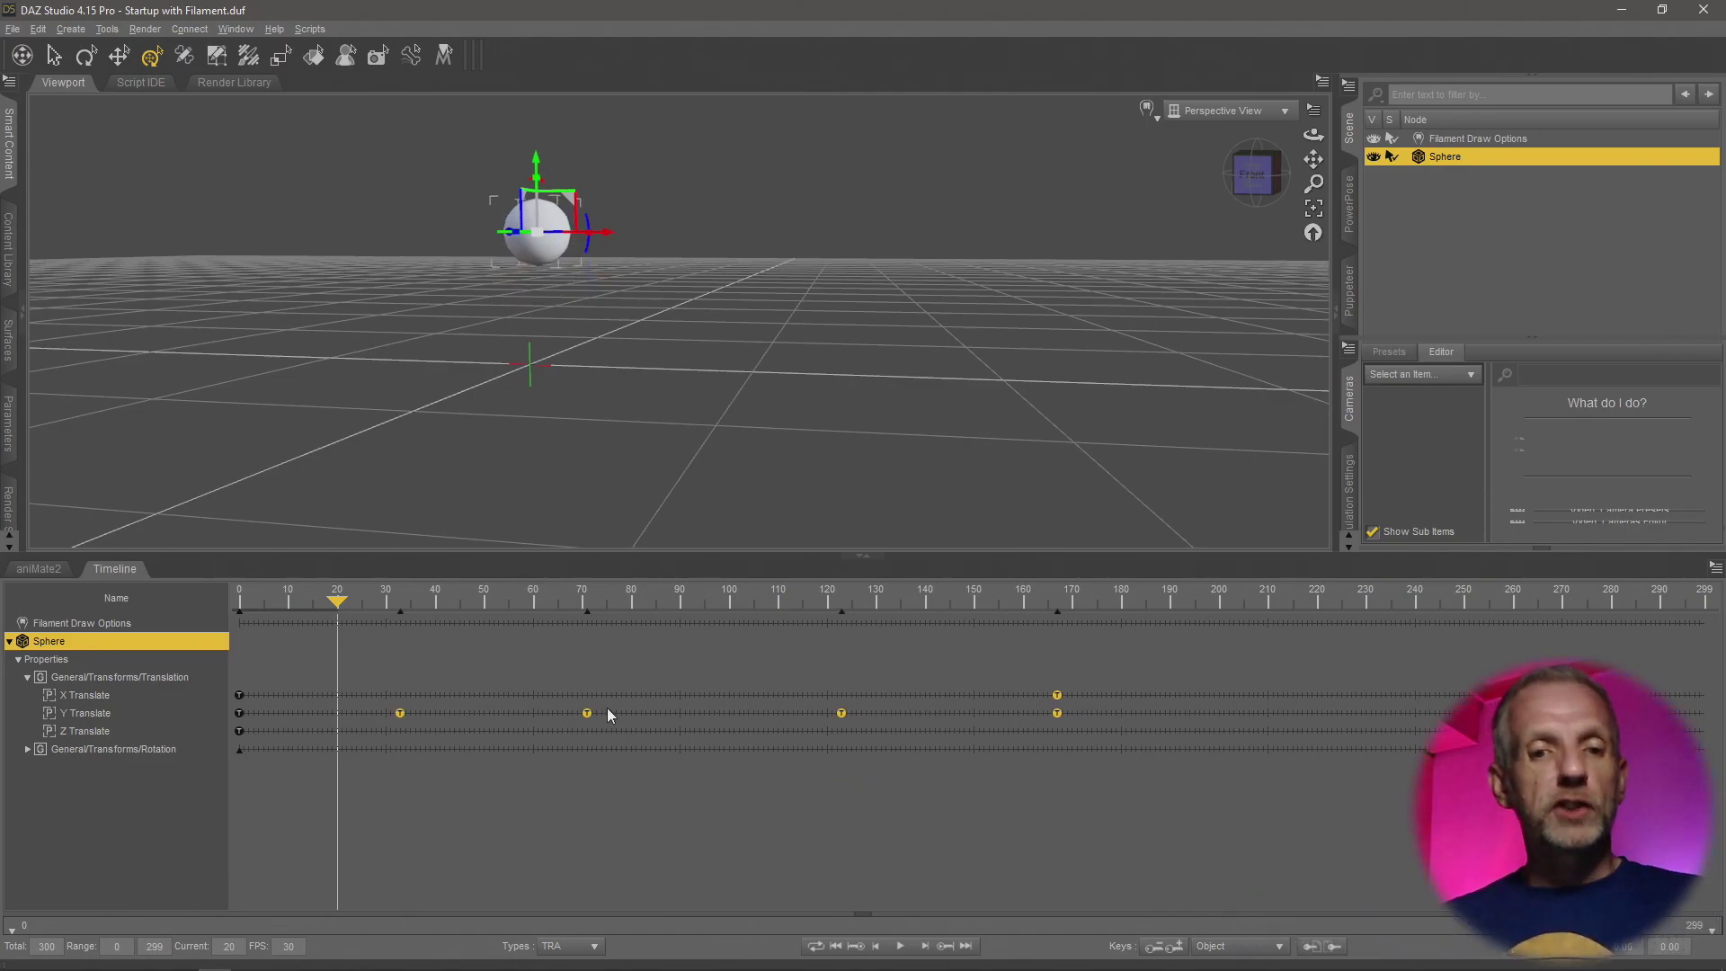
- Scrub to check the new timing, then show the graph editor below the tracks and enlarge its curve area
{"action": "left_click_drag", "start_coordinate": [340, 605], "coordinate": [192, 617]}
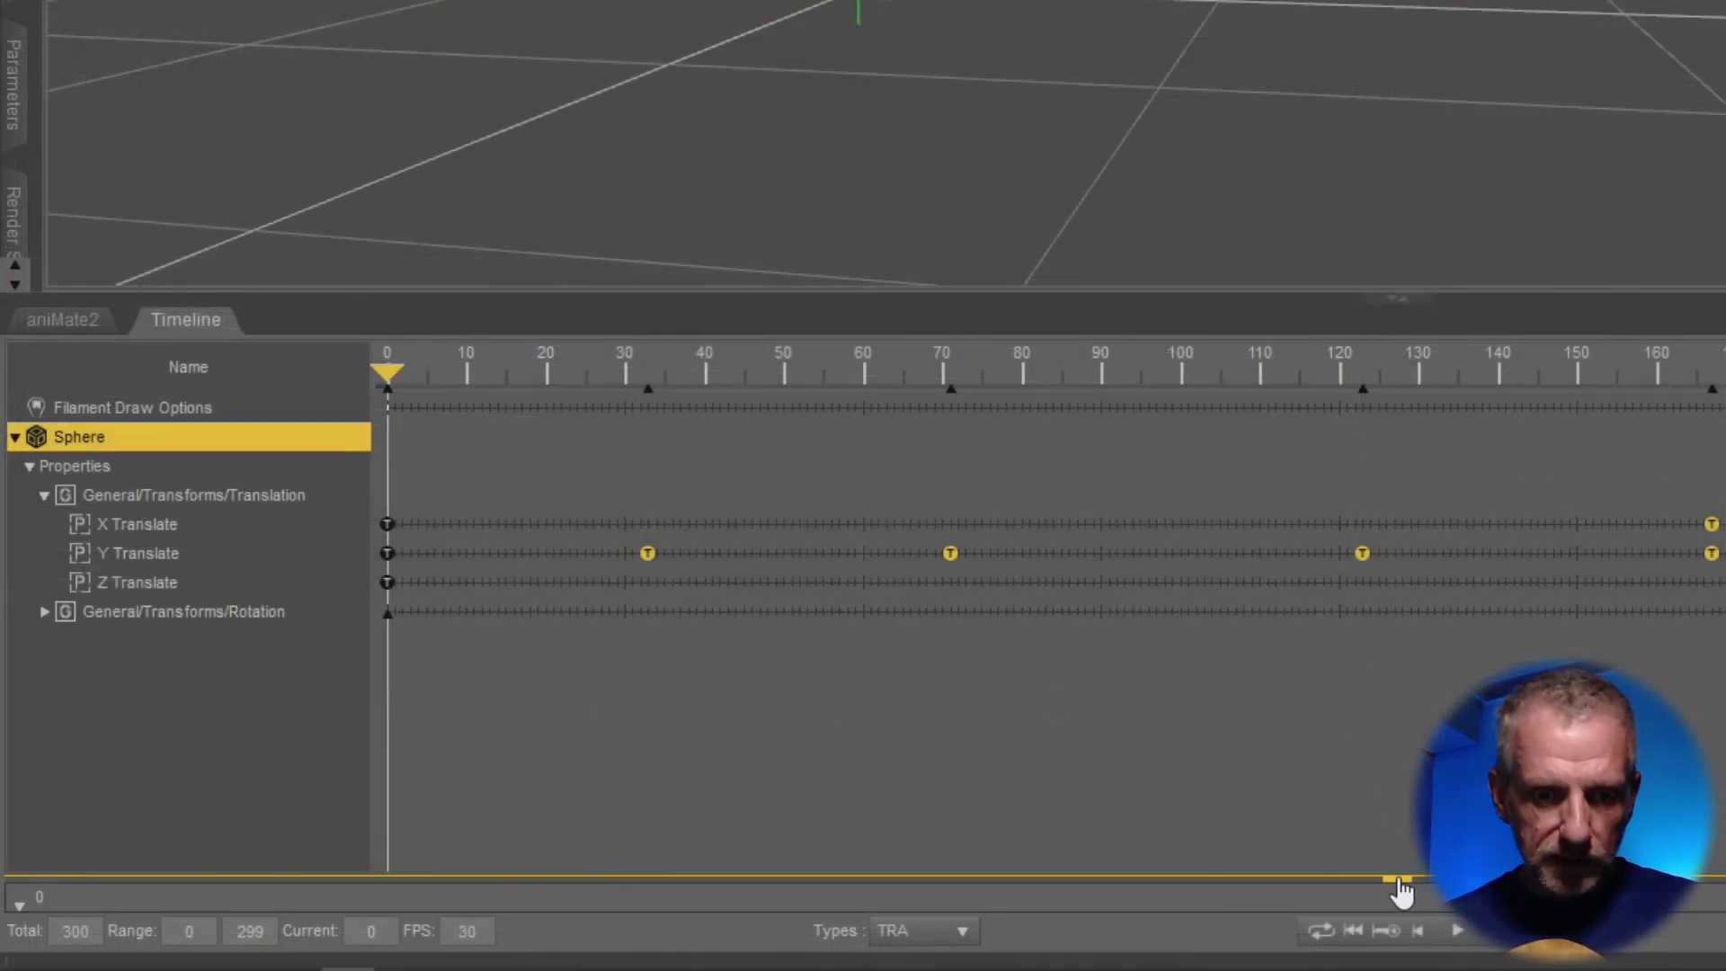
{"action": "left_click", "coordinate": [1397, 878]}
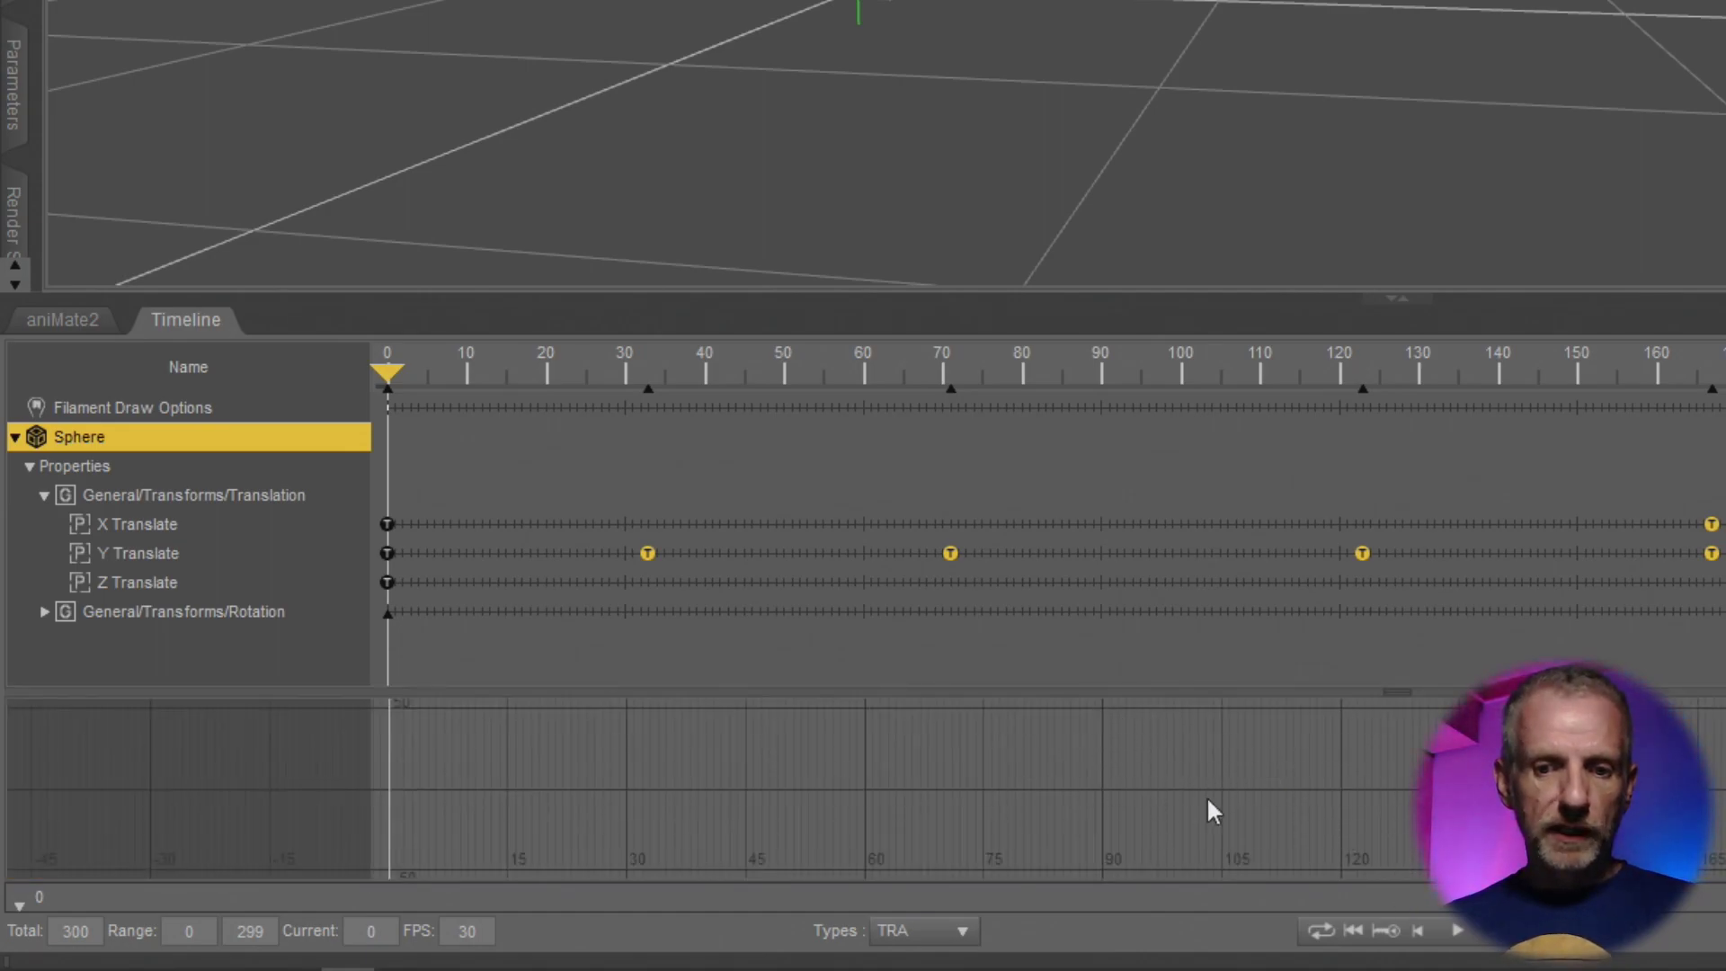
{"action": "left_click", "coordinate": [1399, 693]}
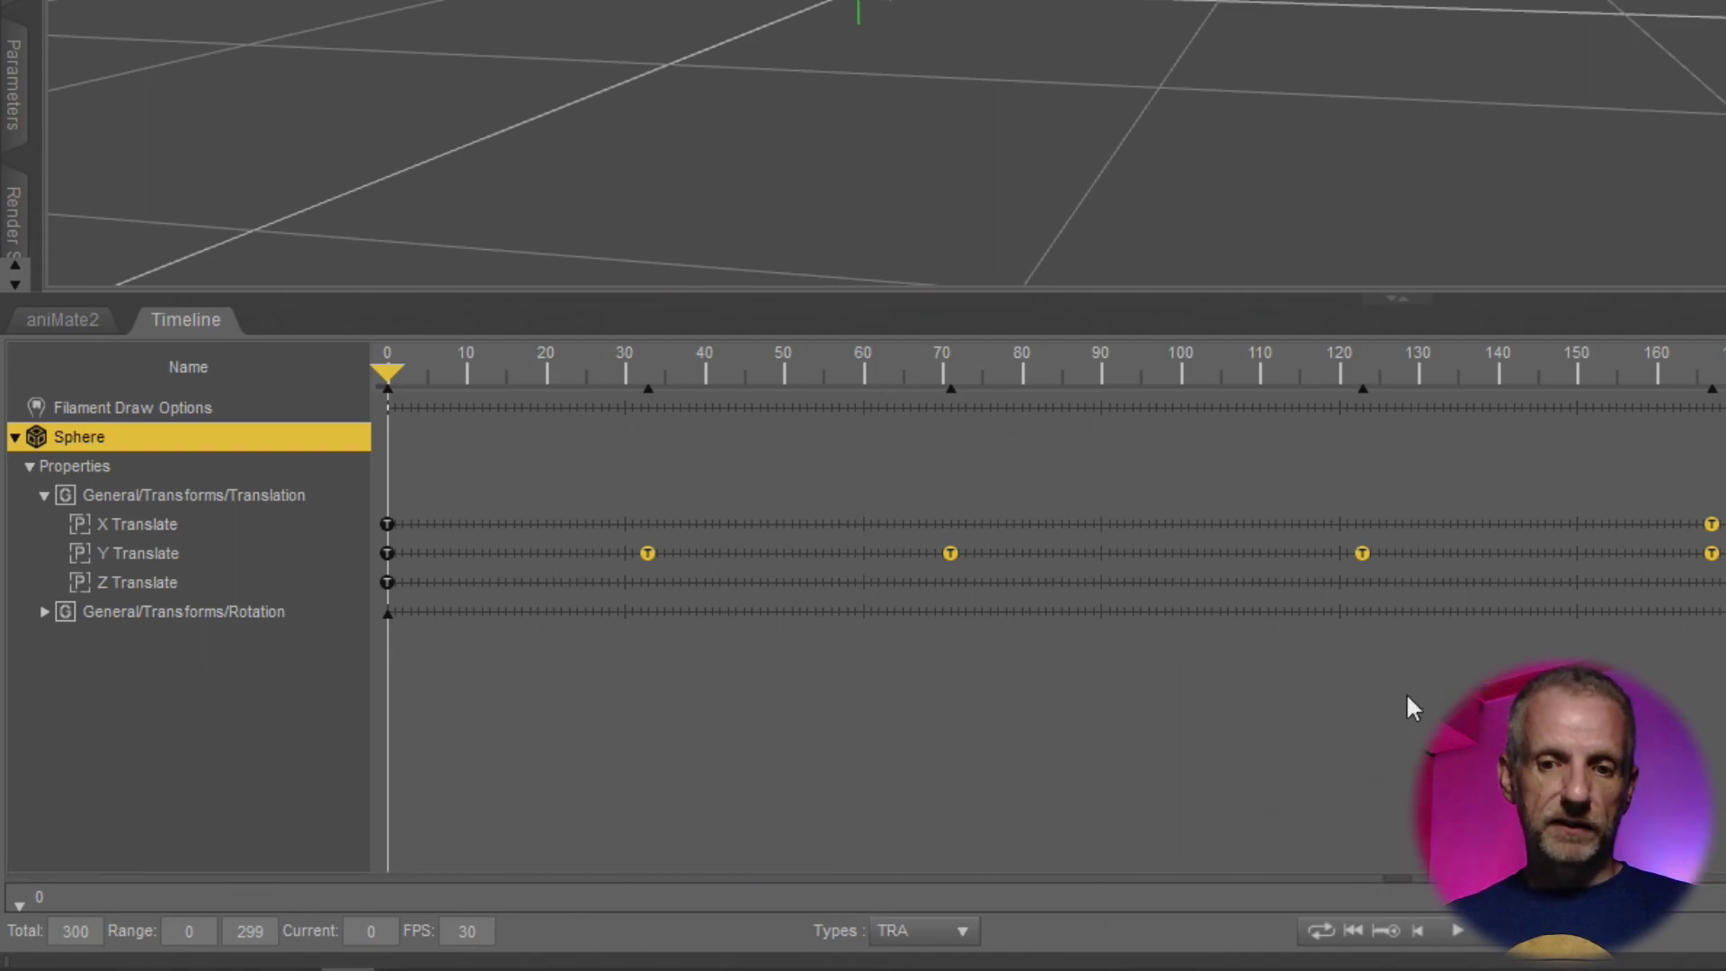
{"action": "left_click", "coordinate": [1399, 880]}
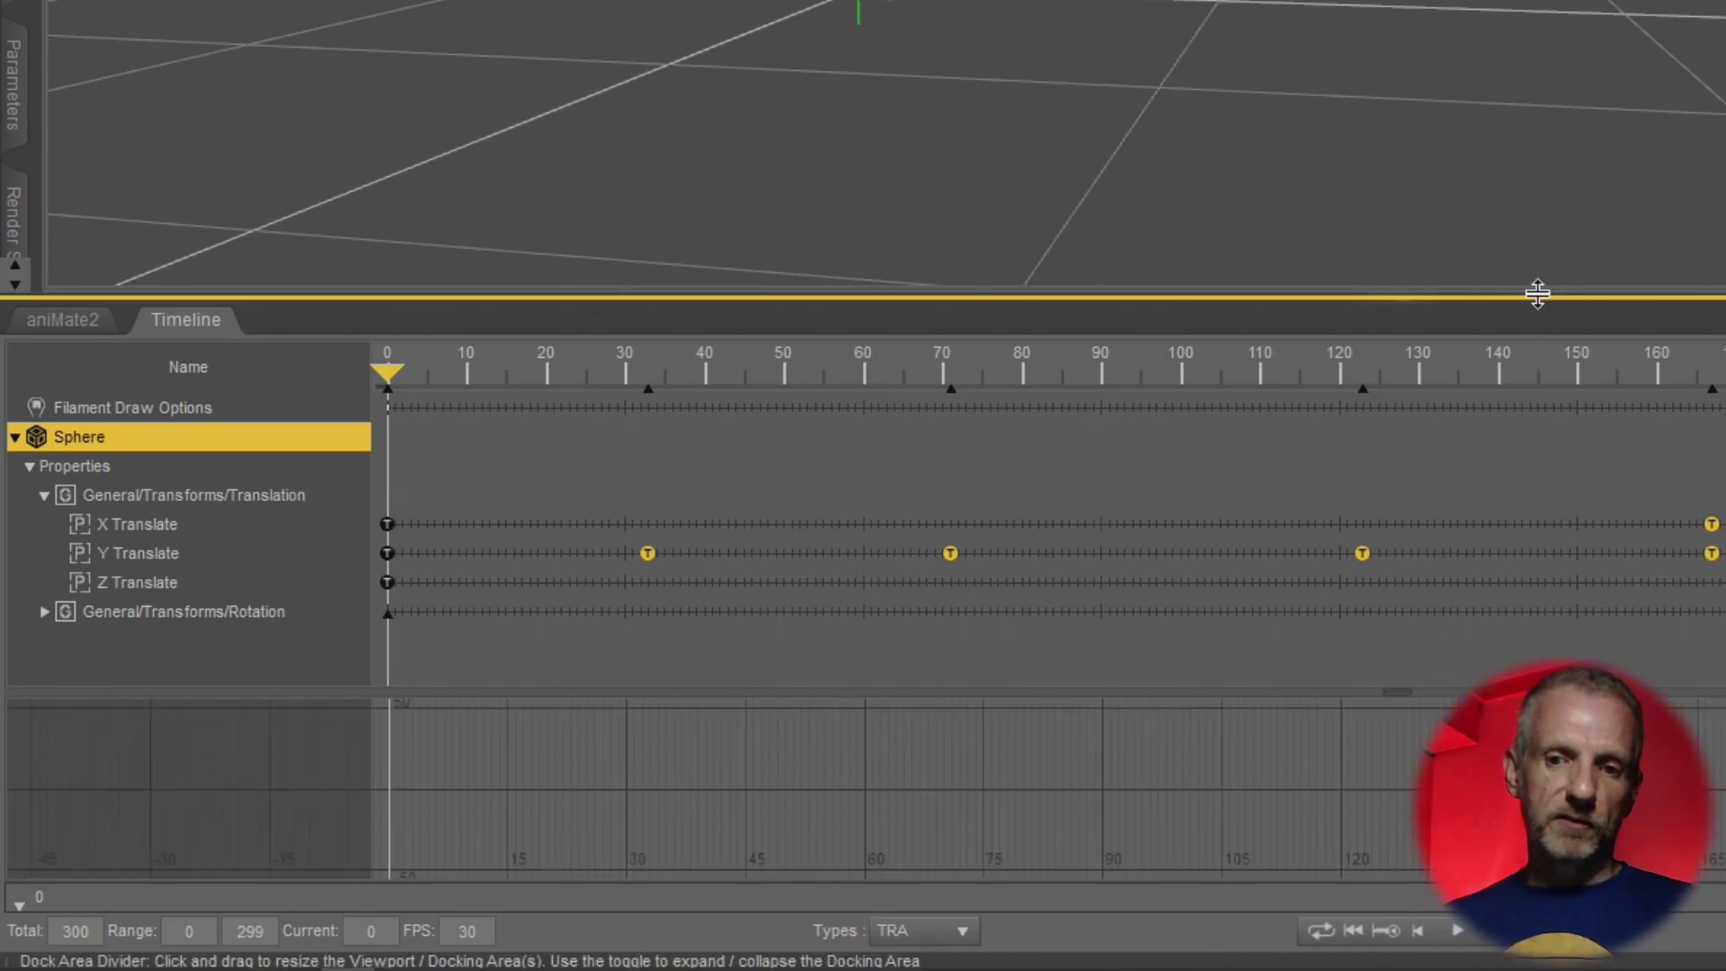
{"action": "left_click", "coordinate": [1399, 297]}
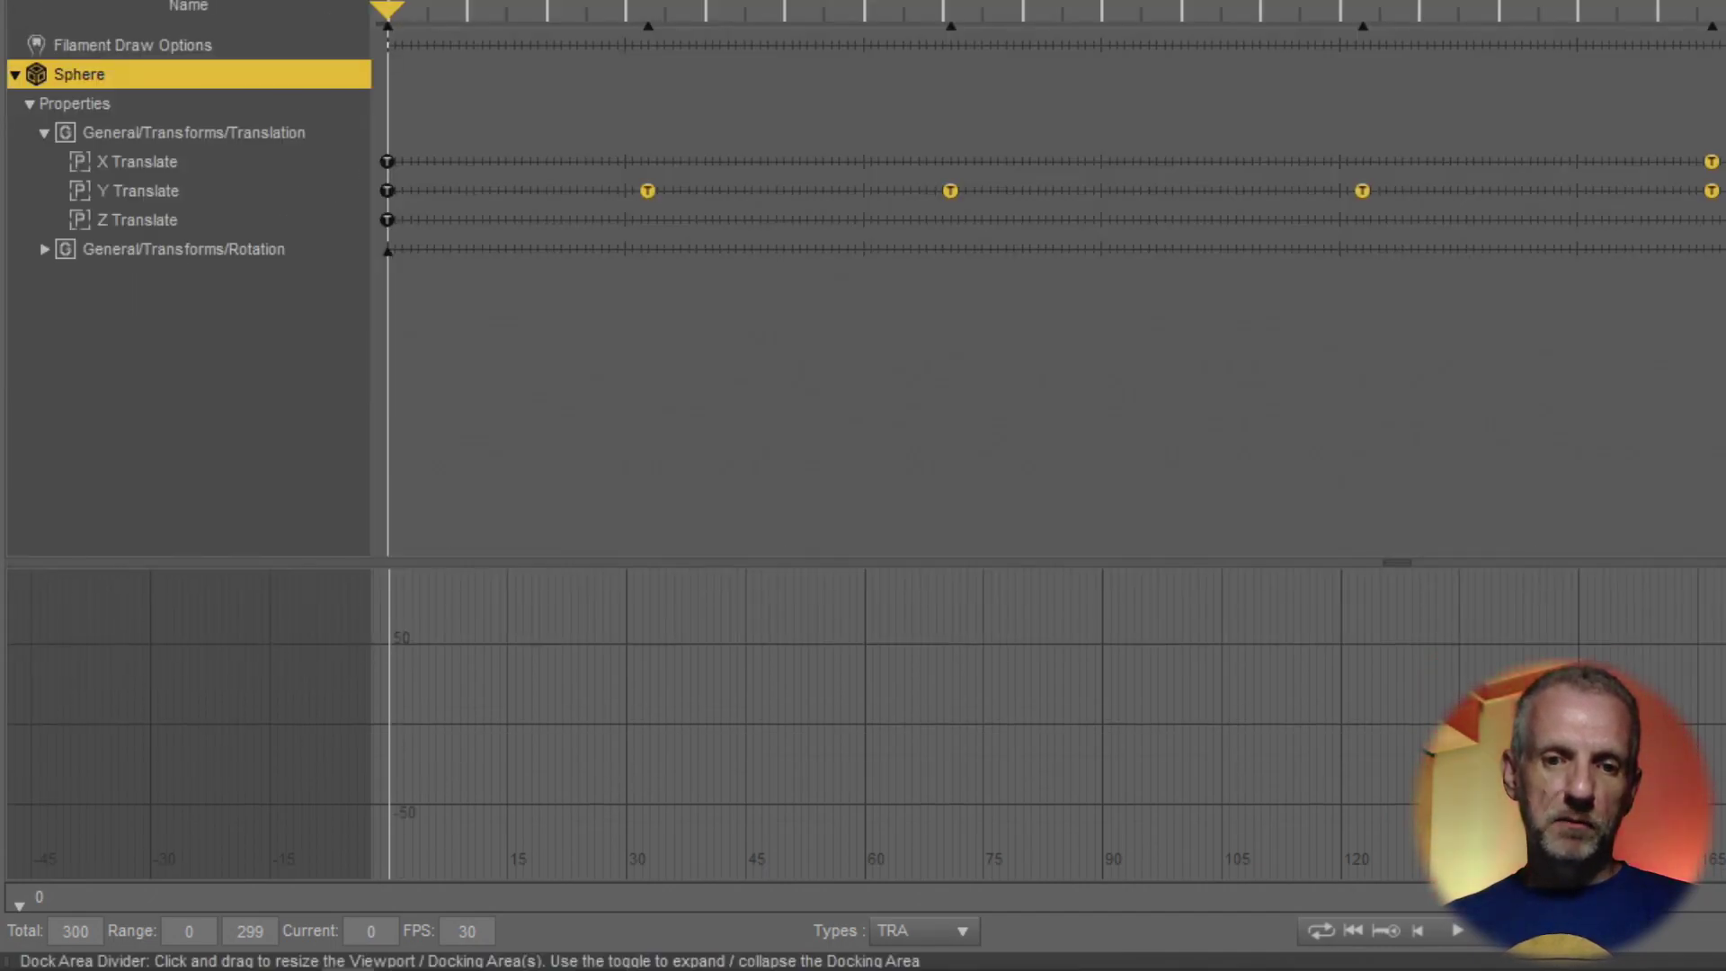
{"action": "left_click_drag", "start_coordinate": [1213, 3], "coordinate": [1214, 67]}
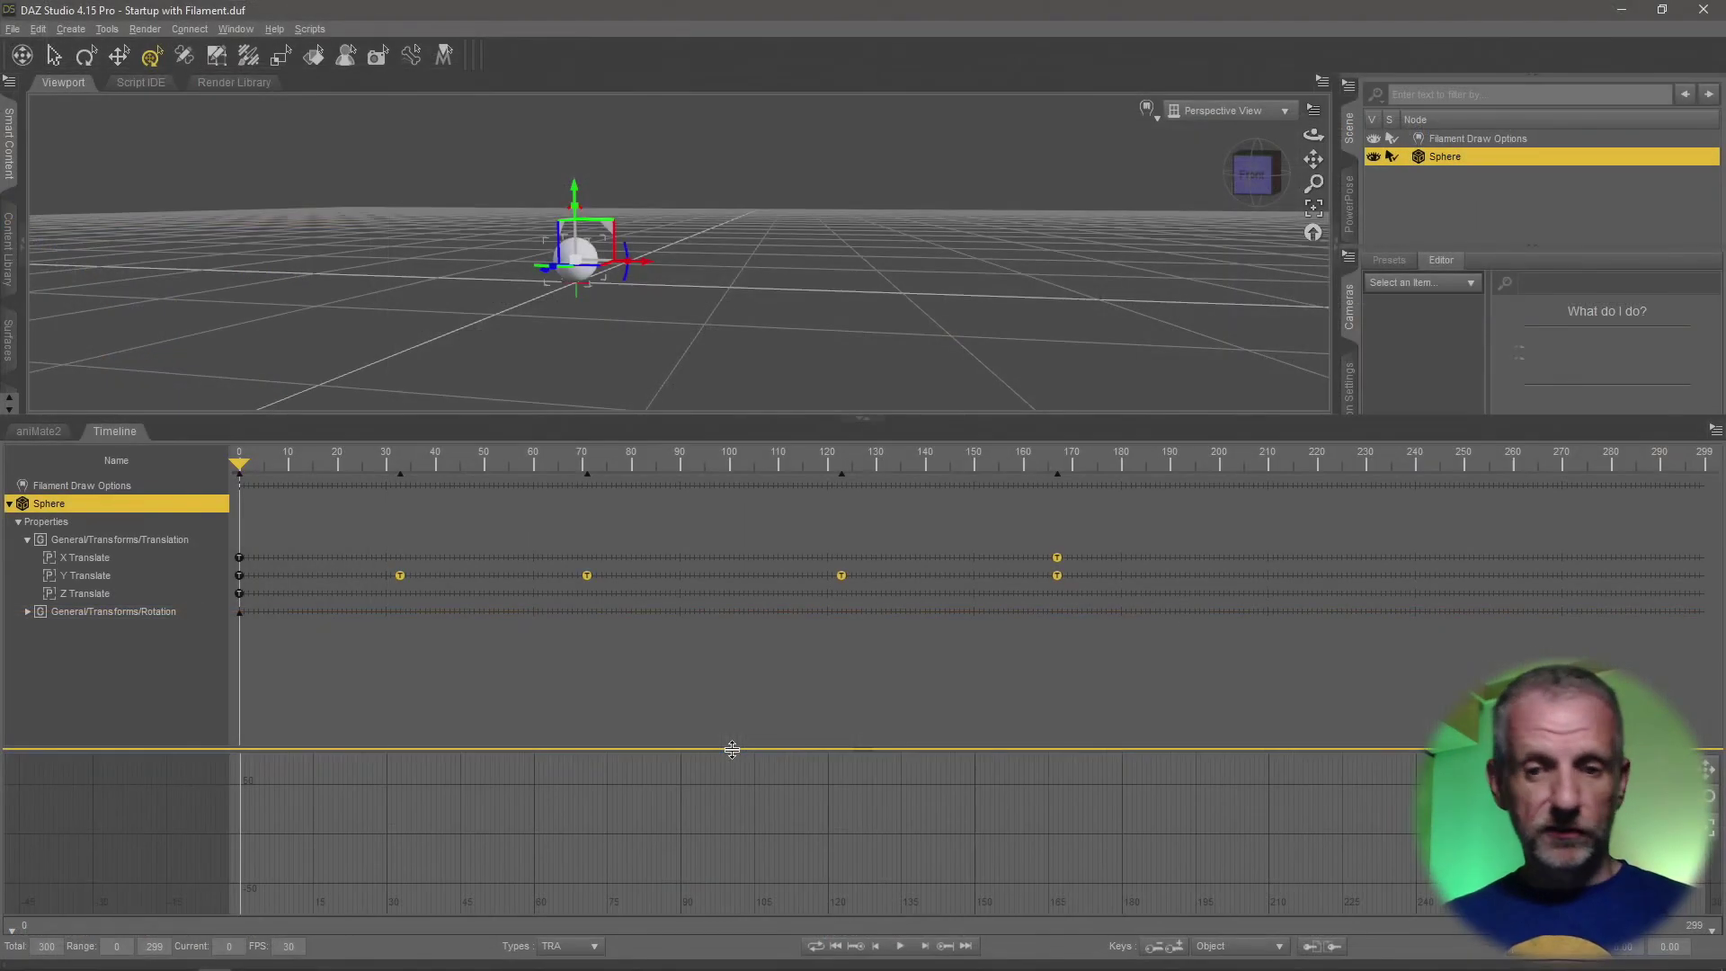
{"action": "left_click_drag", "start_coordinate": [1187, 612], "coordinate": [1200, 524]}
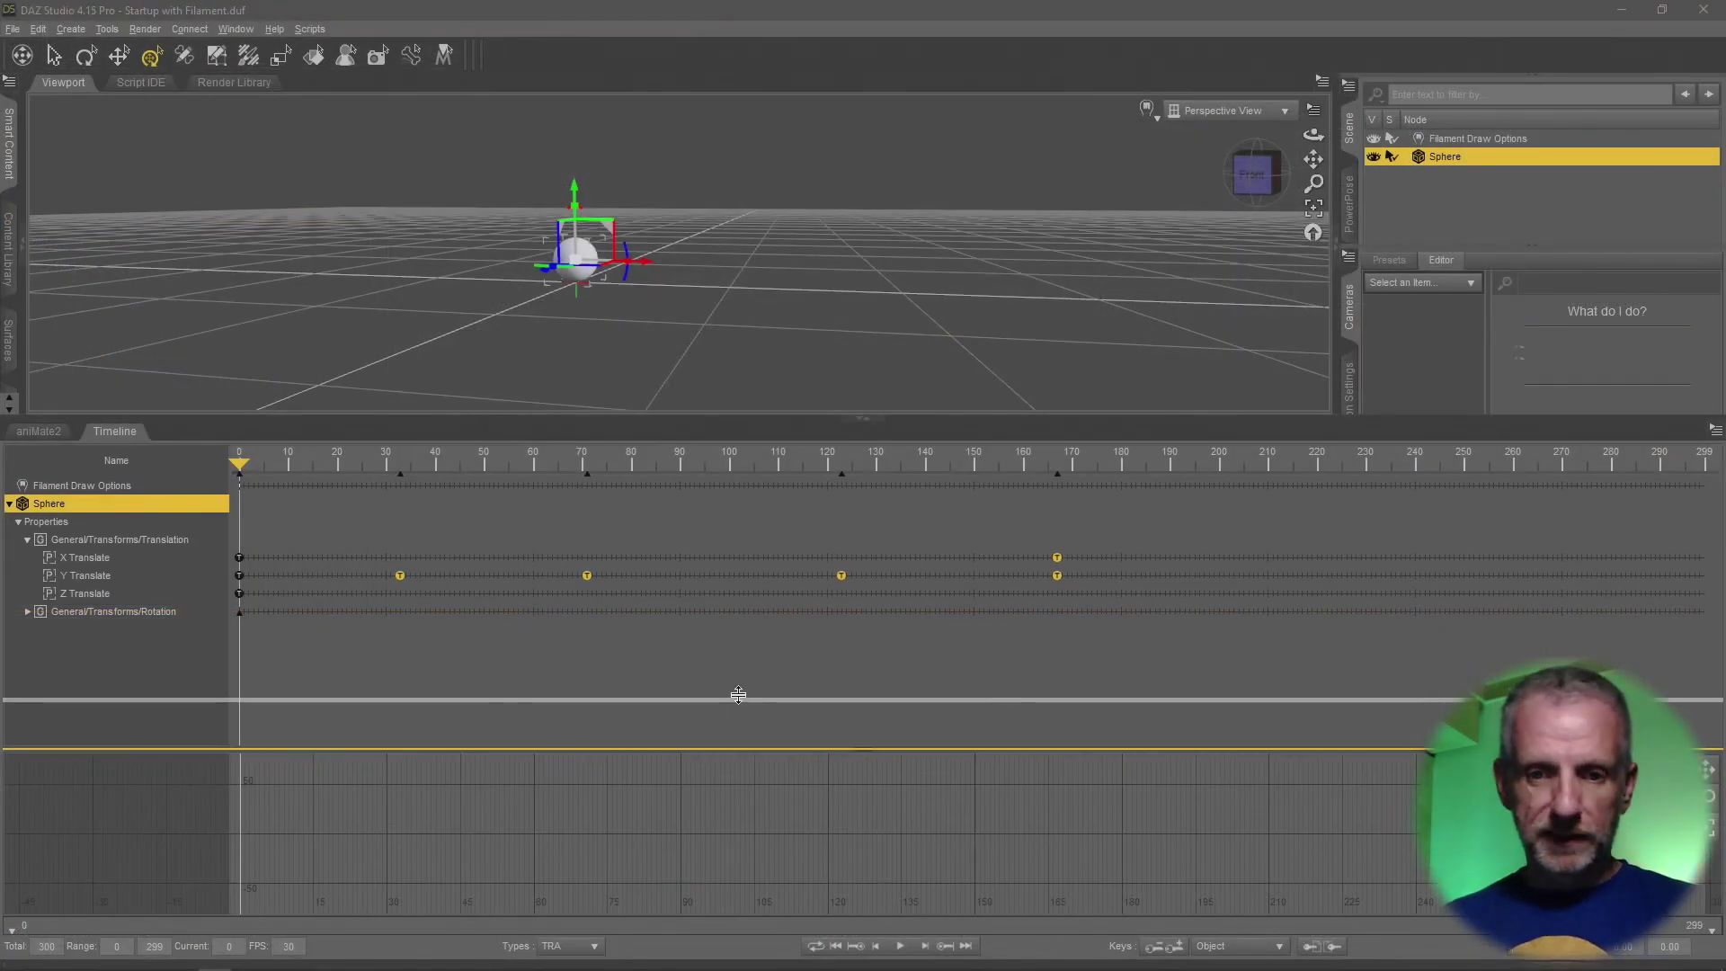
{"action": "left_click_drag", "start_coordinate": [738, 694], "coordinate": [744, 640]}
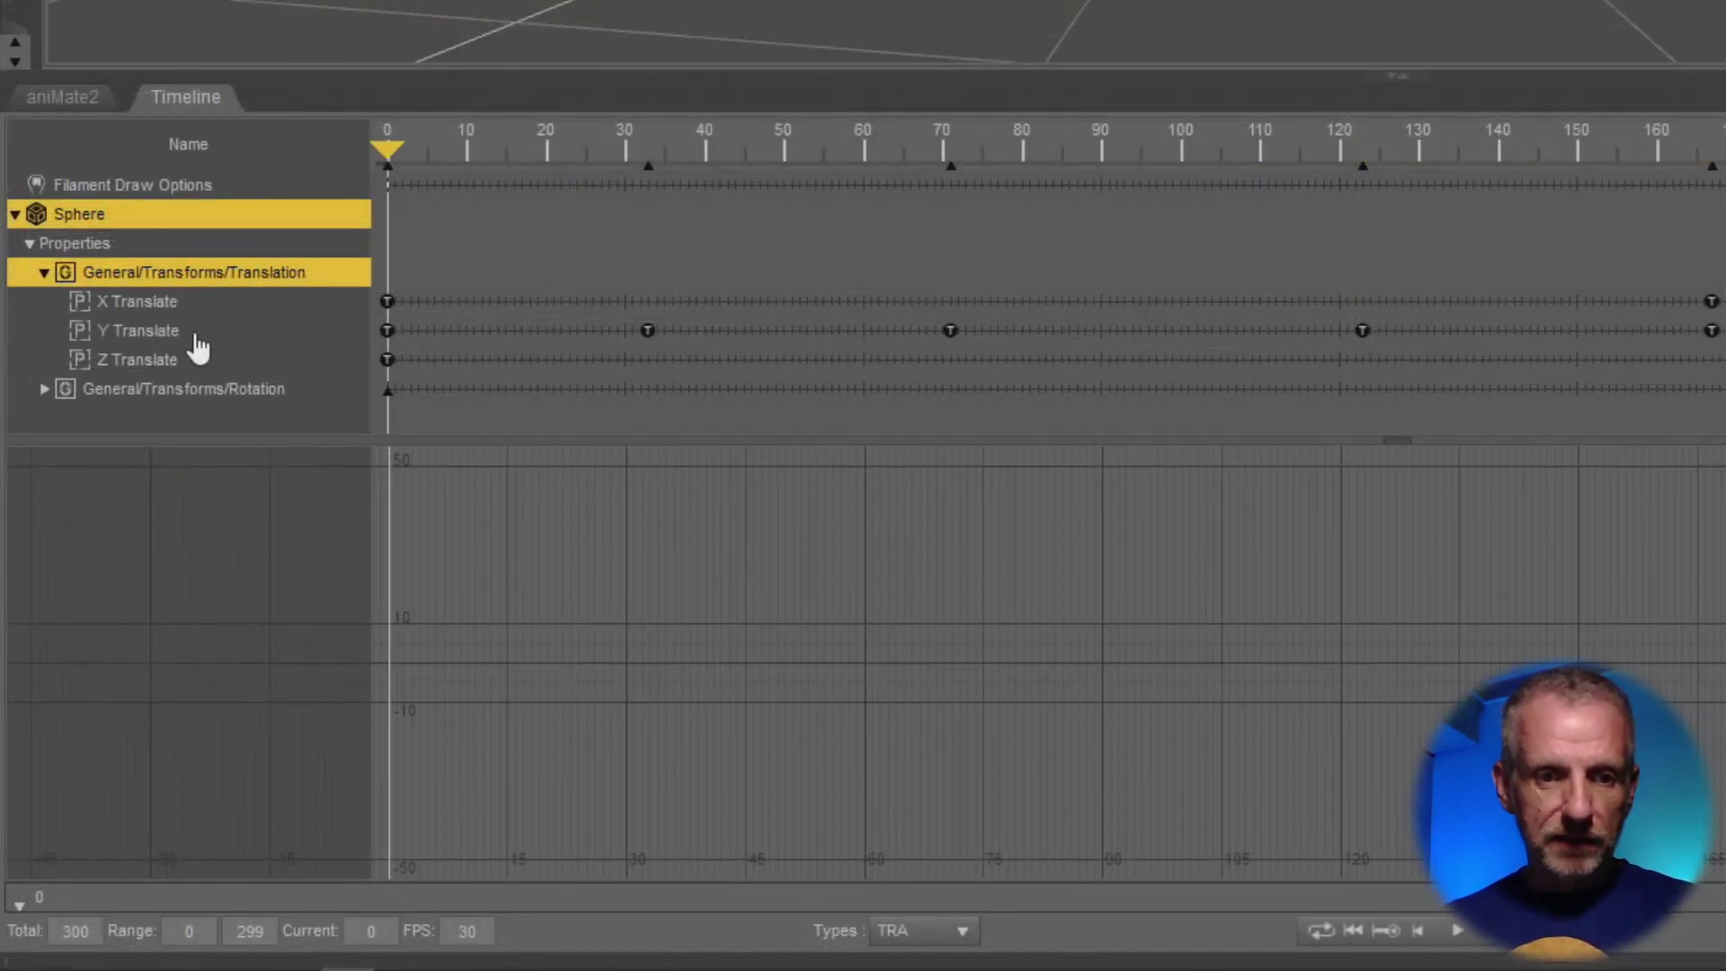
- Plot the Sphere's X Translate curve in the graph editor instead of Y Translate
{"action": "left_click", "coordinate": [196, 332]}
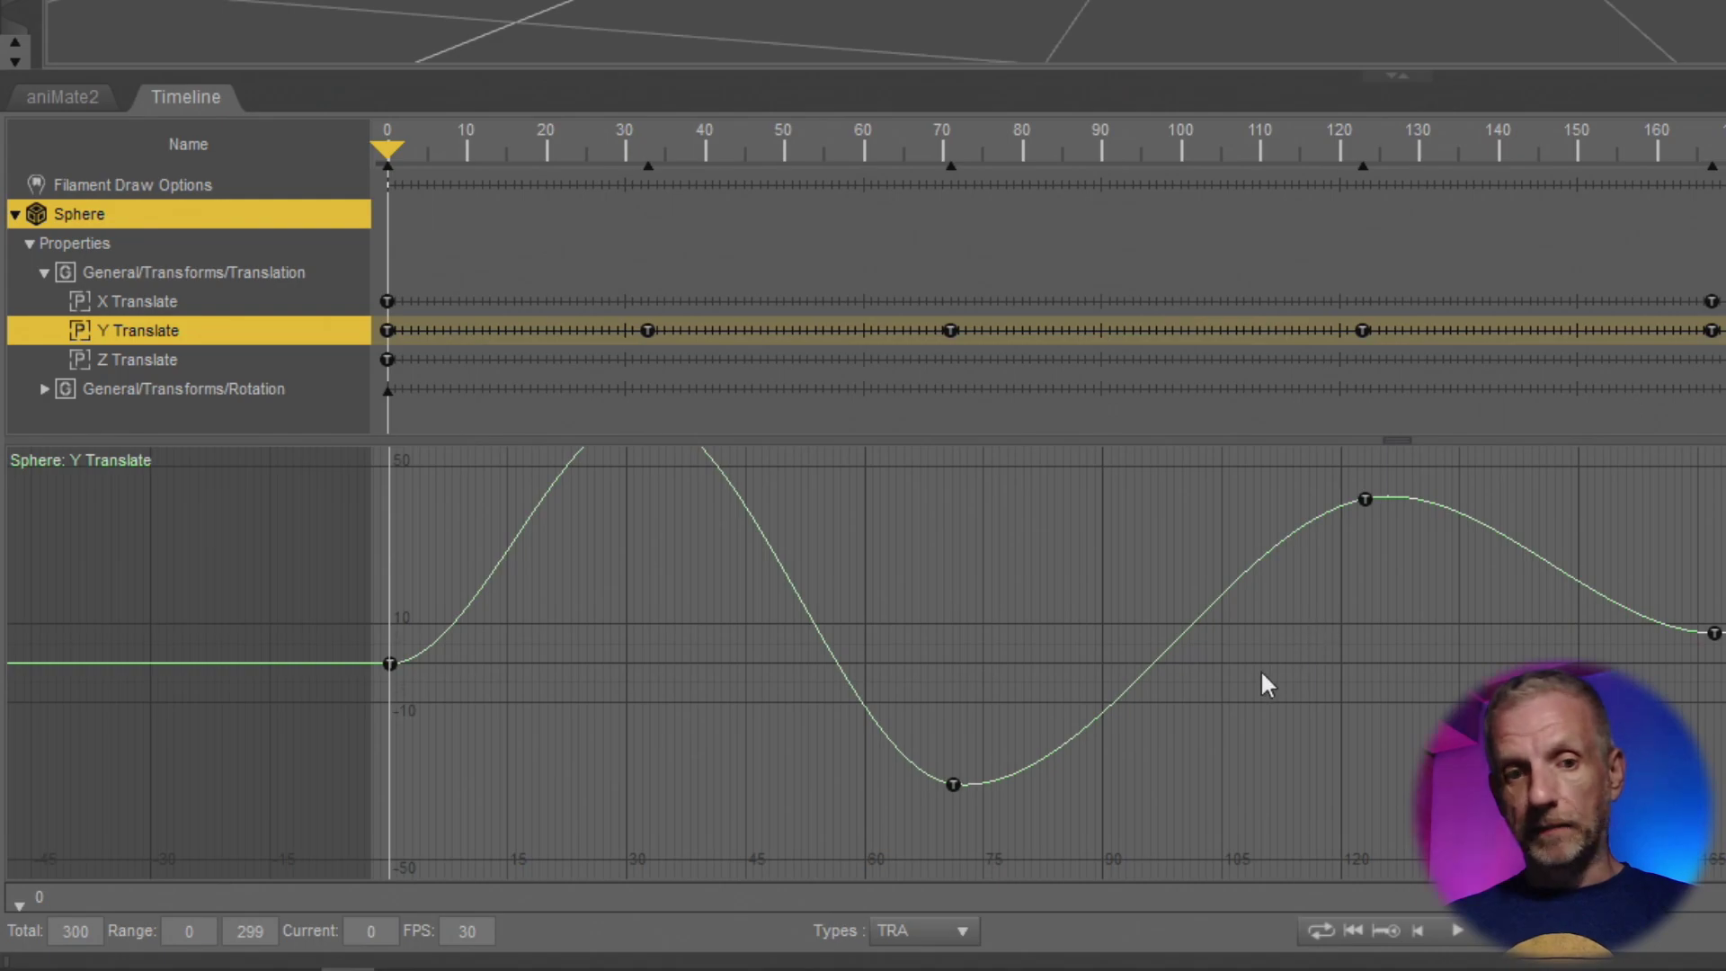
{"action": "left_click", "coordinate": [199, 304]}
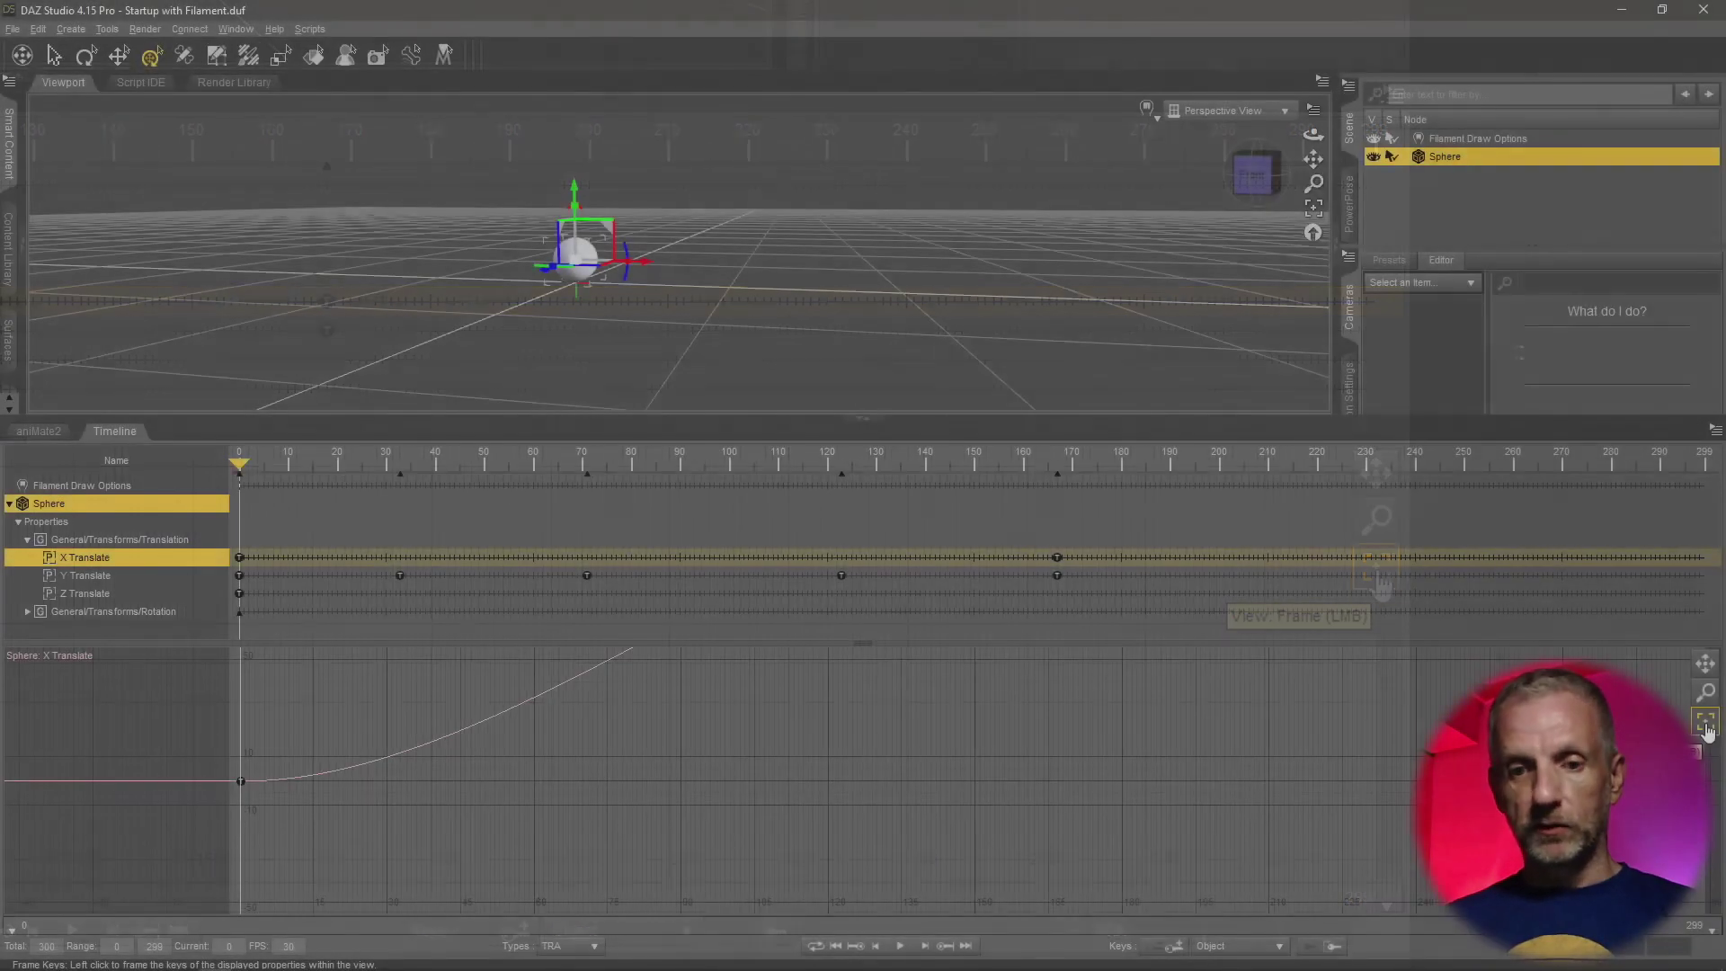
- Fit all X Translate keys into the graph view
{"action": "left_click", "coordinate": [1378, 576]}
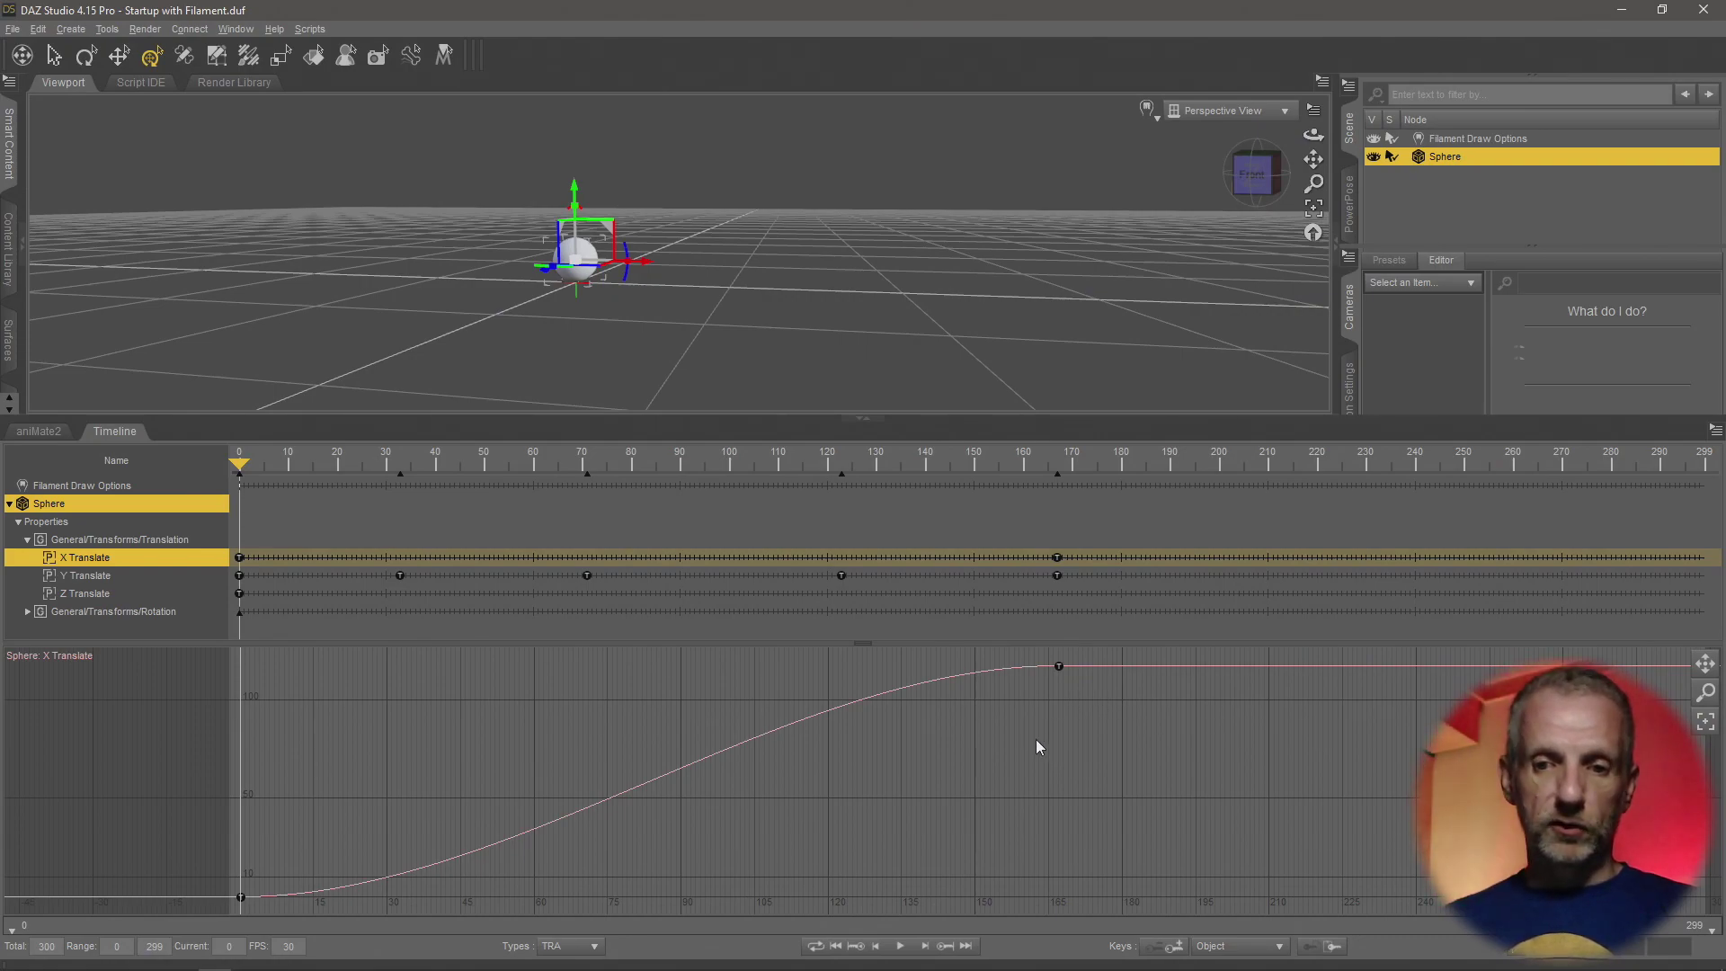
{"action": "scroll", "coordinate": [1021, 746], "scroll_direction": "up", "scroll_amount": 5}
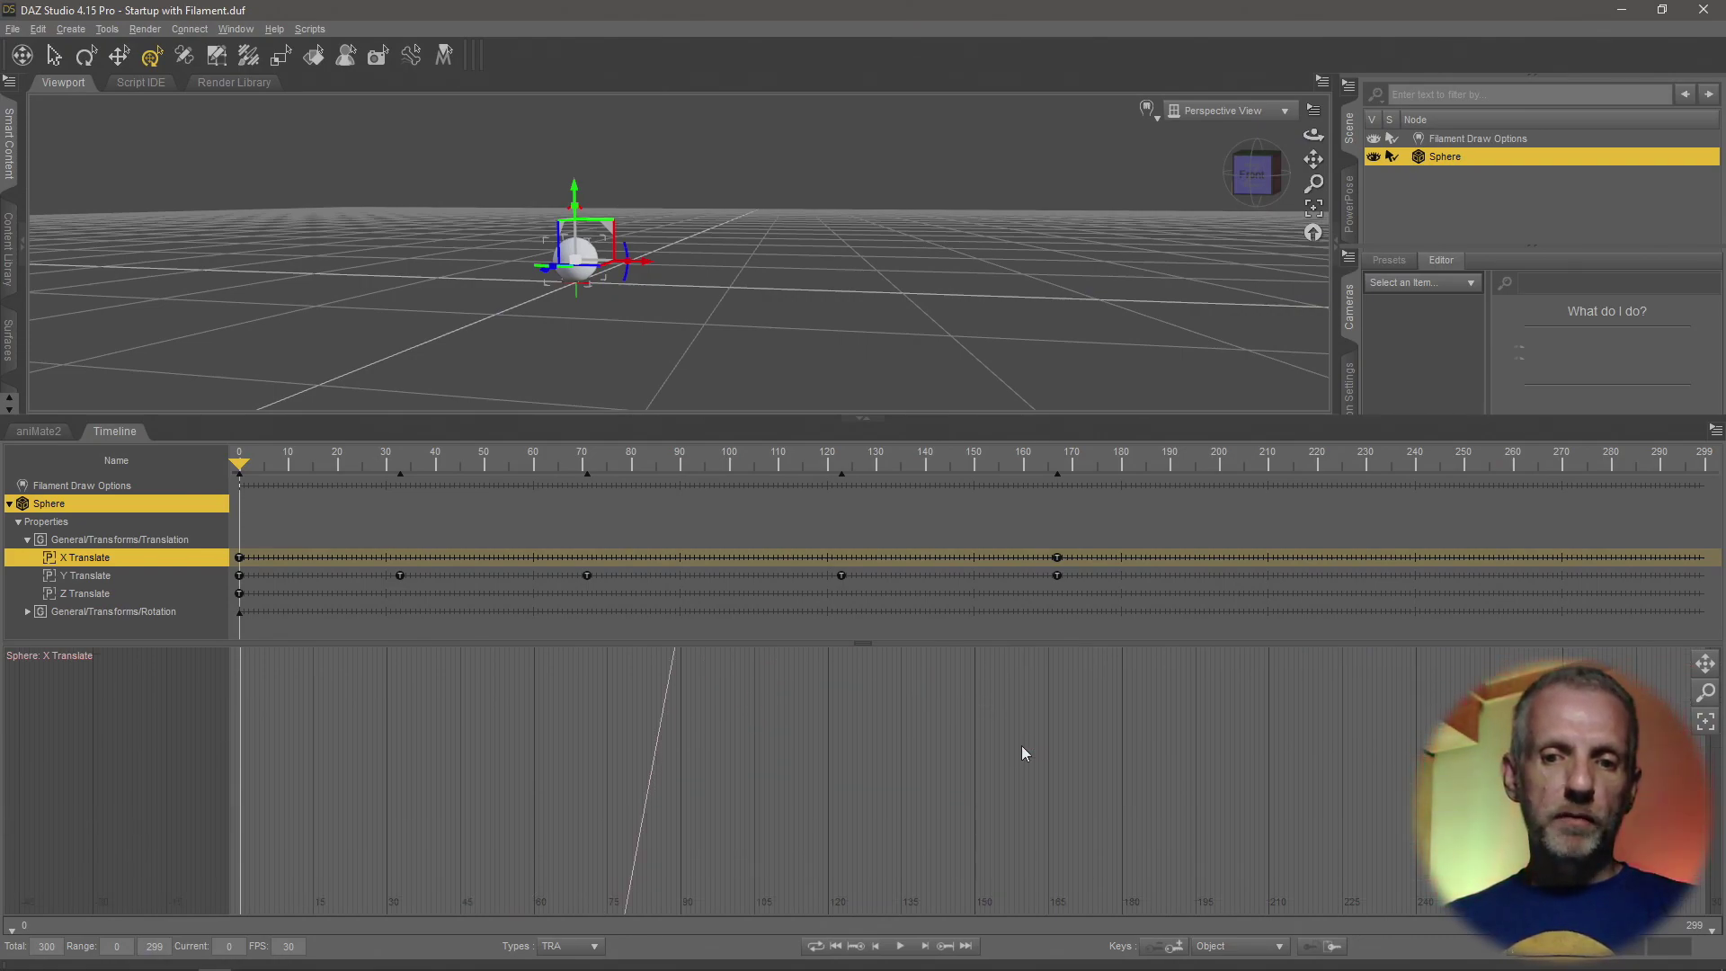
{"action": "scroll", "coordinate": [1021, 746], "scroll_direction": "down", "scroll_amount": 5}
{"action": "scroll", "coordinate": [1021, 746], "scroll_direction": "up", "scroll_amount": 5}
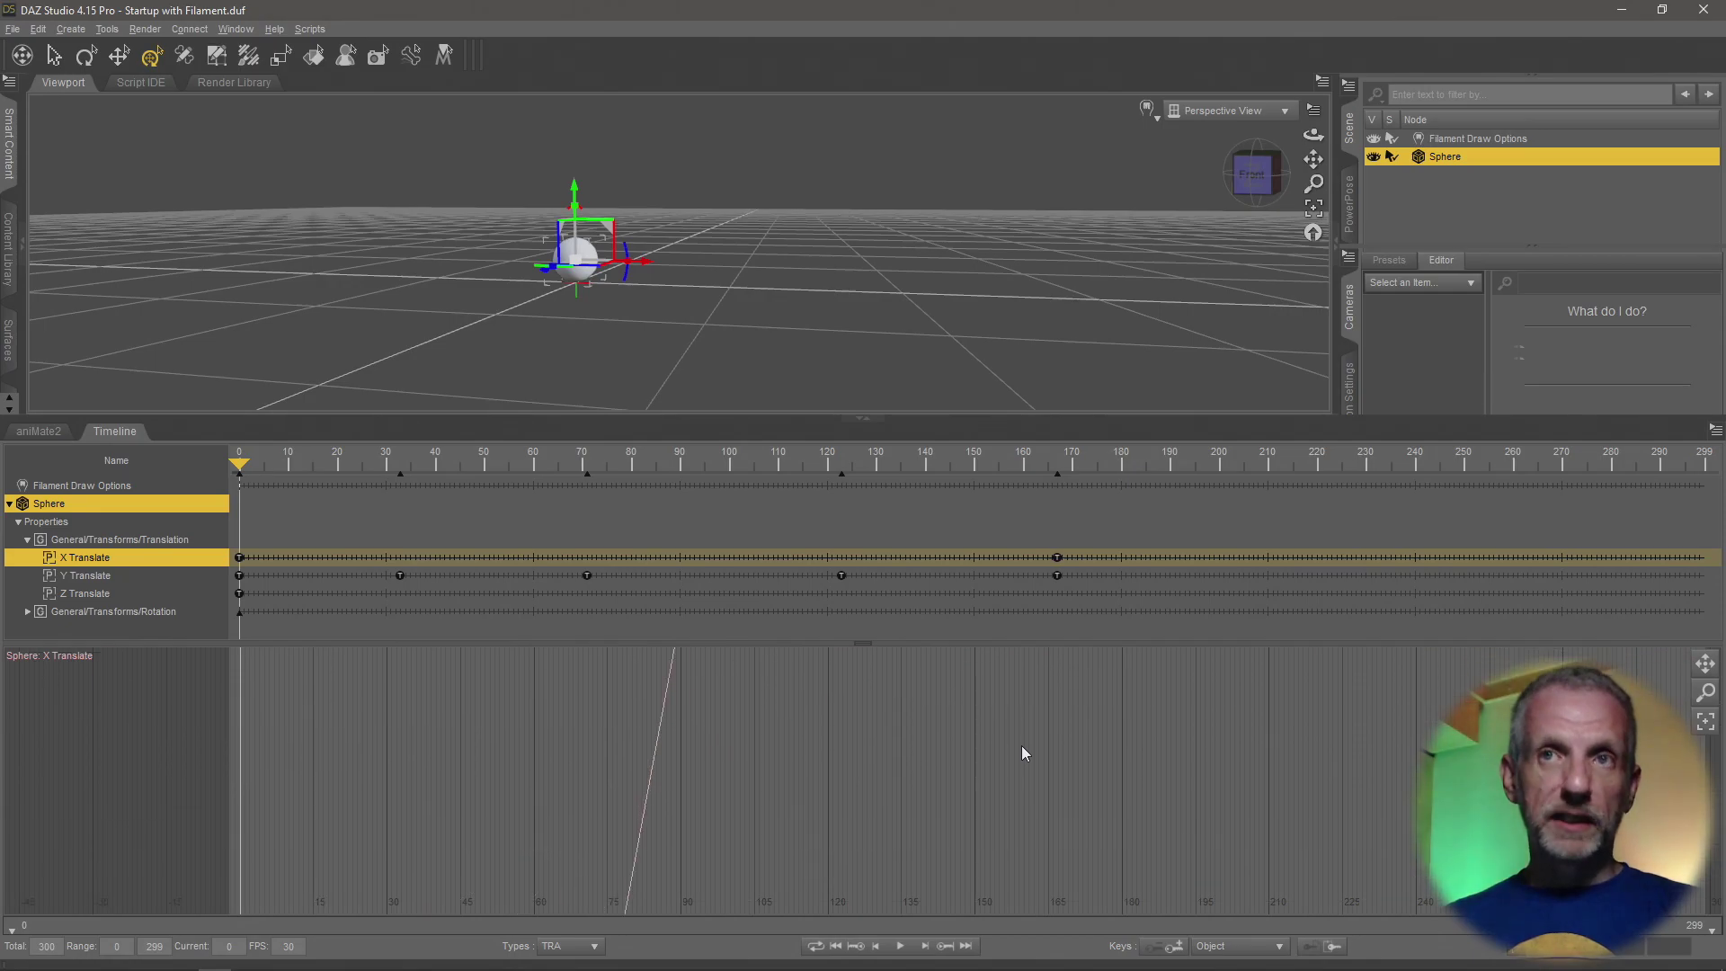
{"action": "scroll", "coordinate": [1022, 747], "scroll_direction": "down", "scroll_amount": 5}
{"action": "scroll", "coordinate": [1022, 747], "scroll_direction": "up", "scroll_amount": 5}
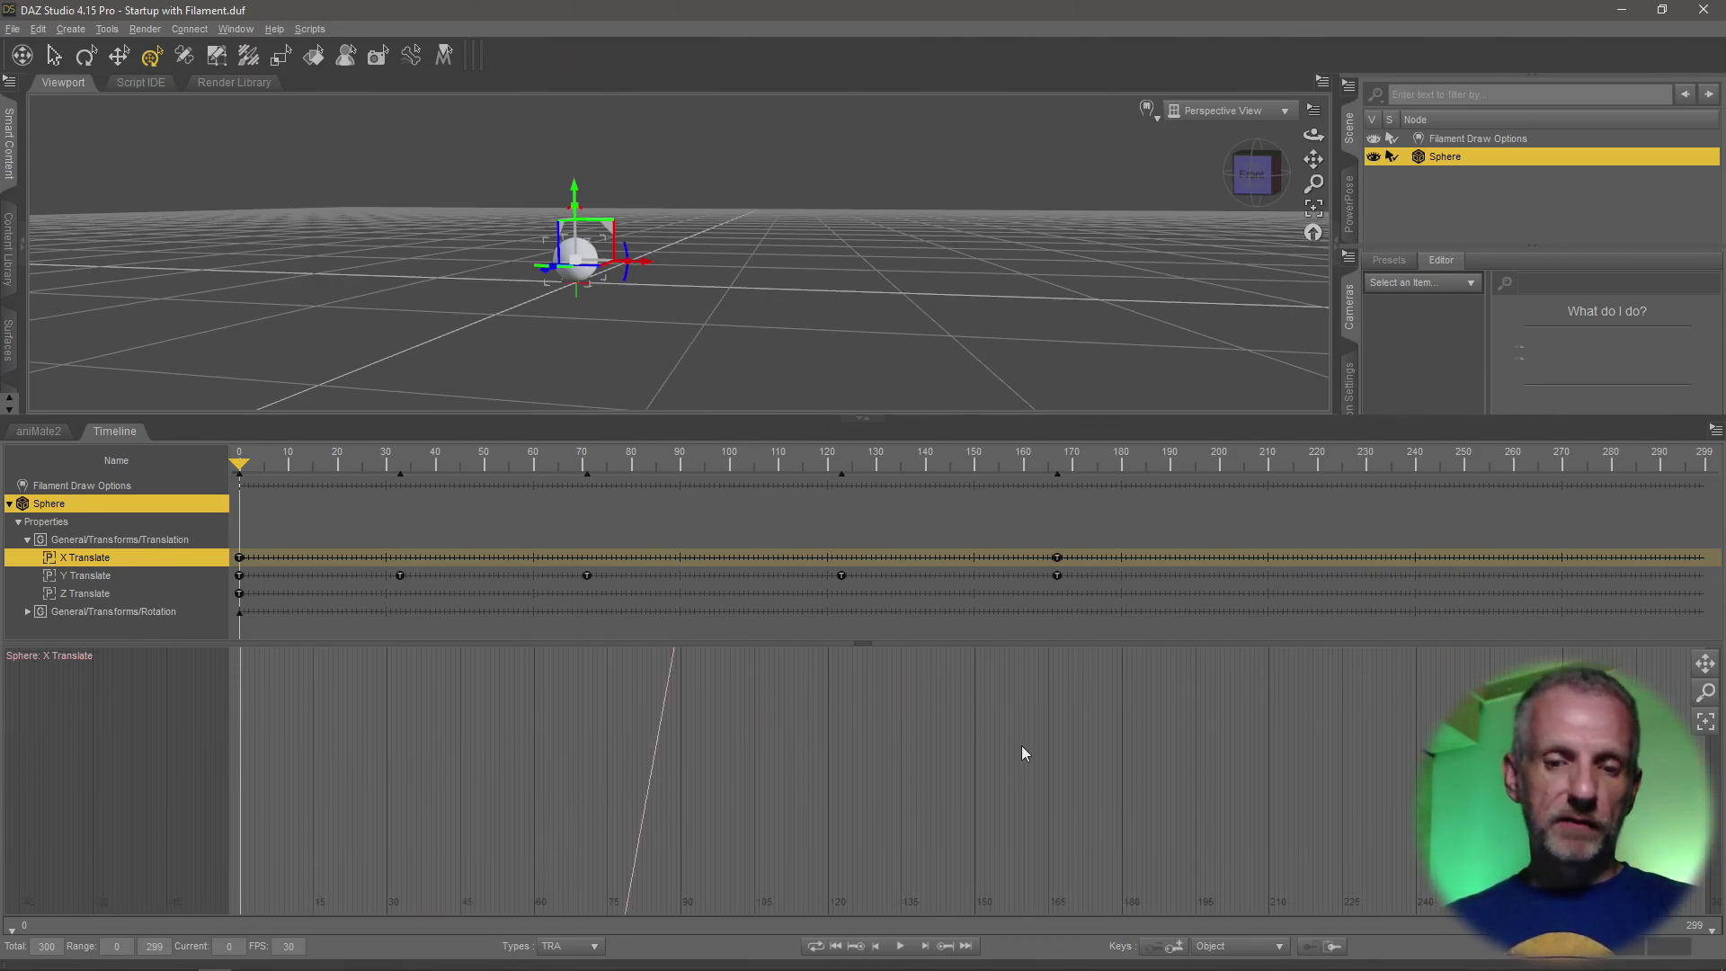
{"action": "scroll", "coordinate": [933, 748], "scroll_direction": "up", "scroll_amount": 1}
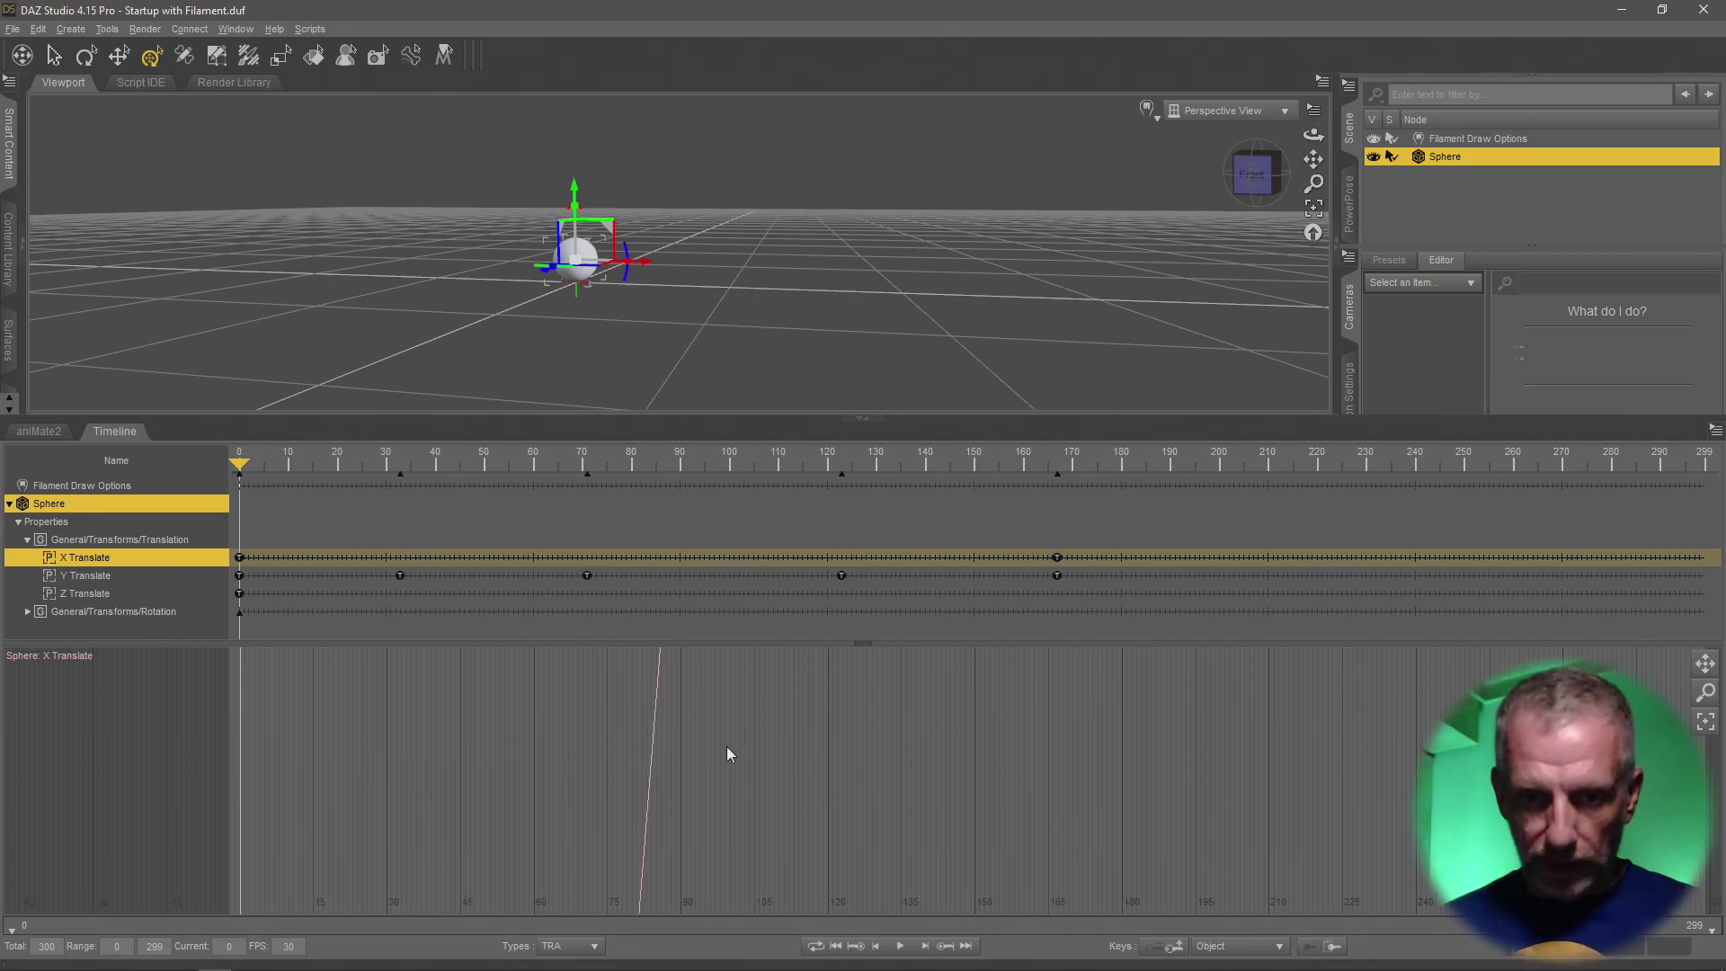
{"action": "left_click", "coordinate": [1702, 728]}
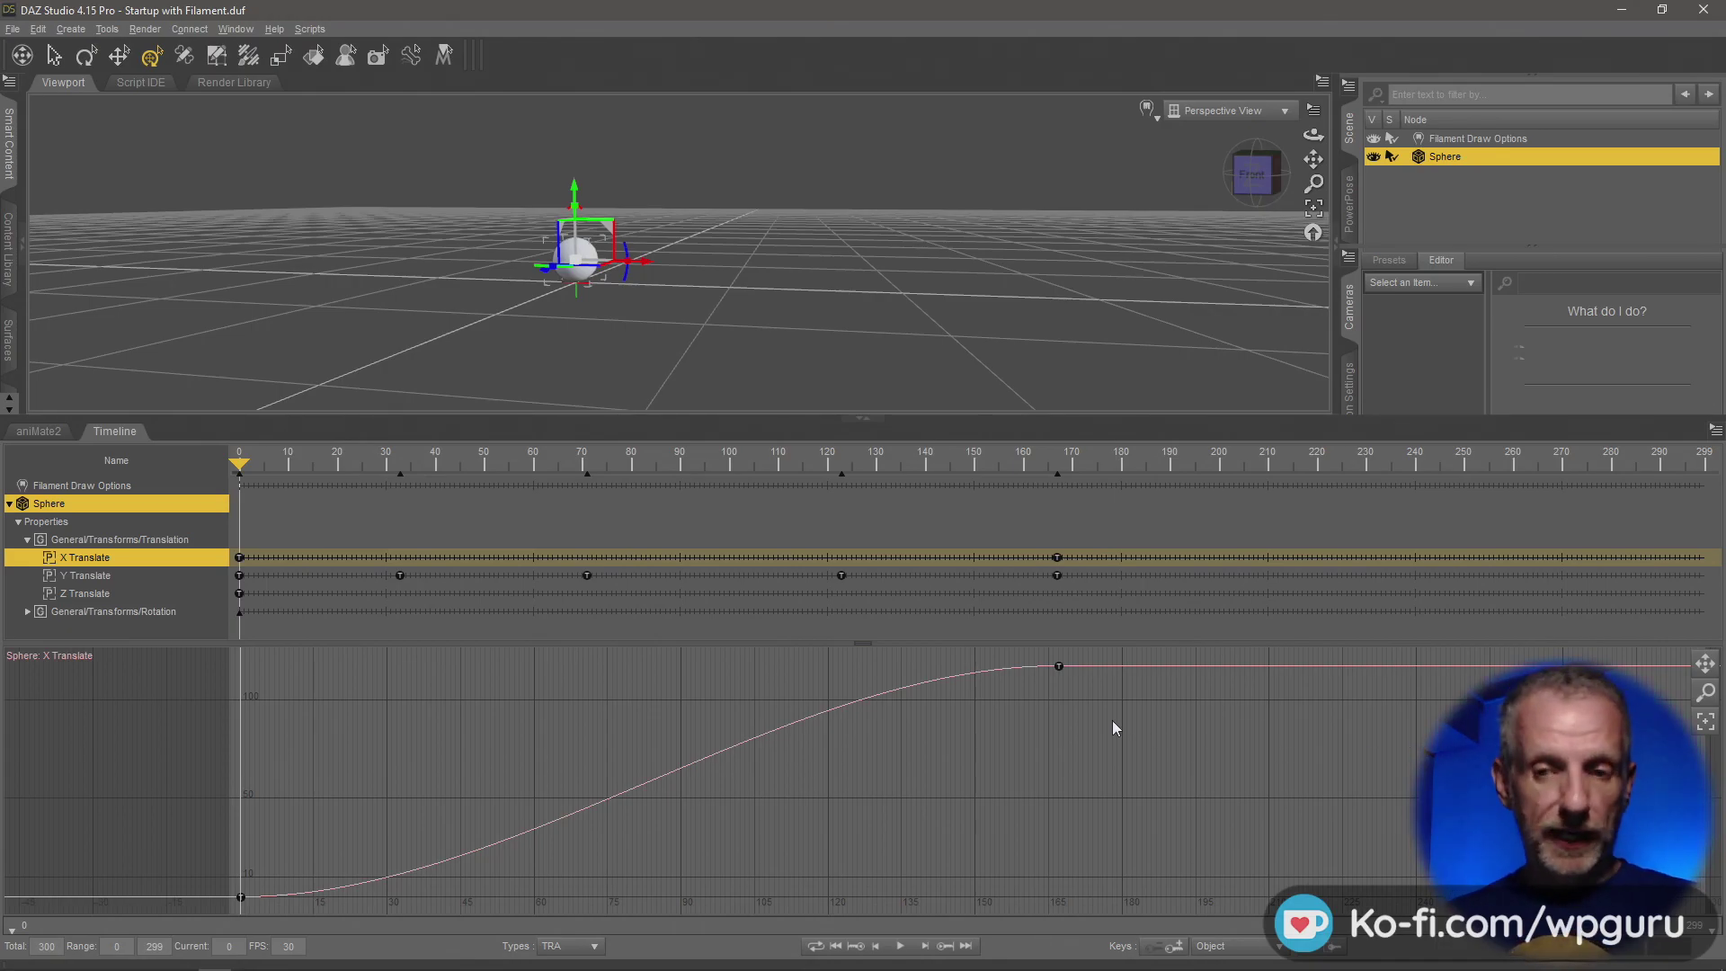
- Switch the graph to the Y Translate curve and fit all its keys into view
{"action": "left_click", "coordinate": [125, 579]}
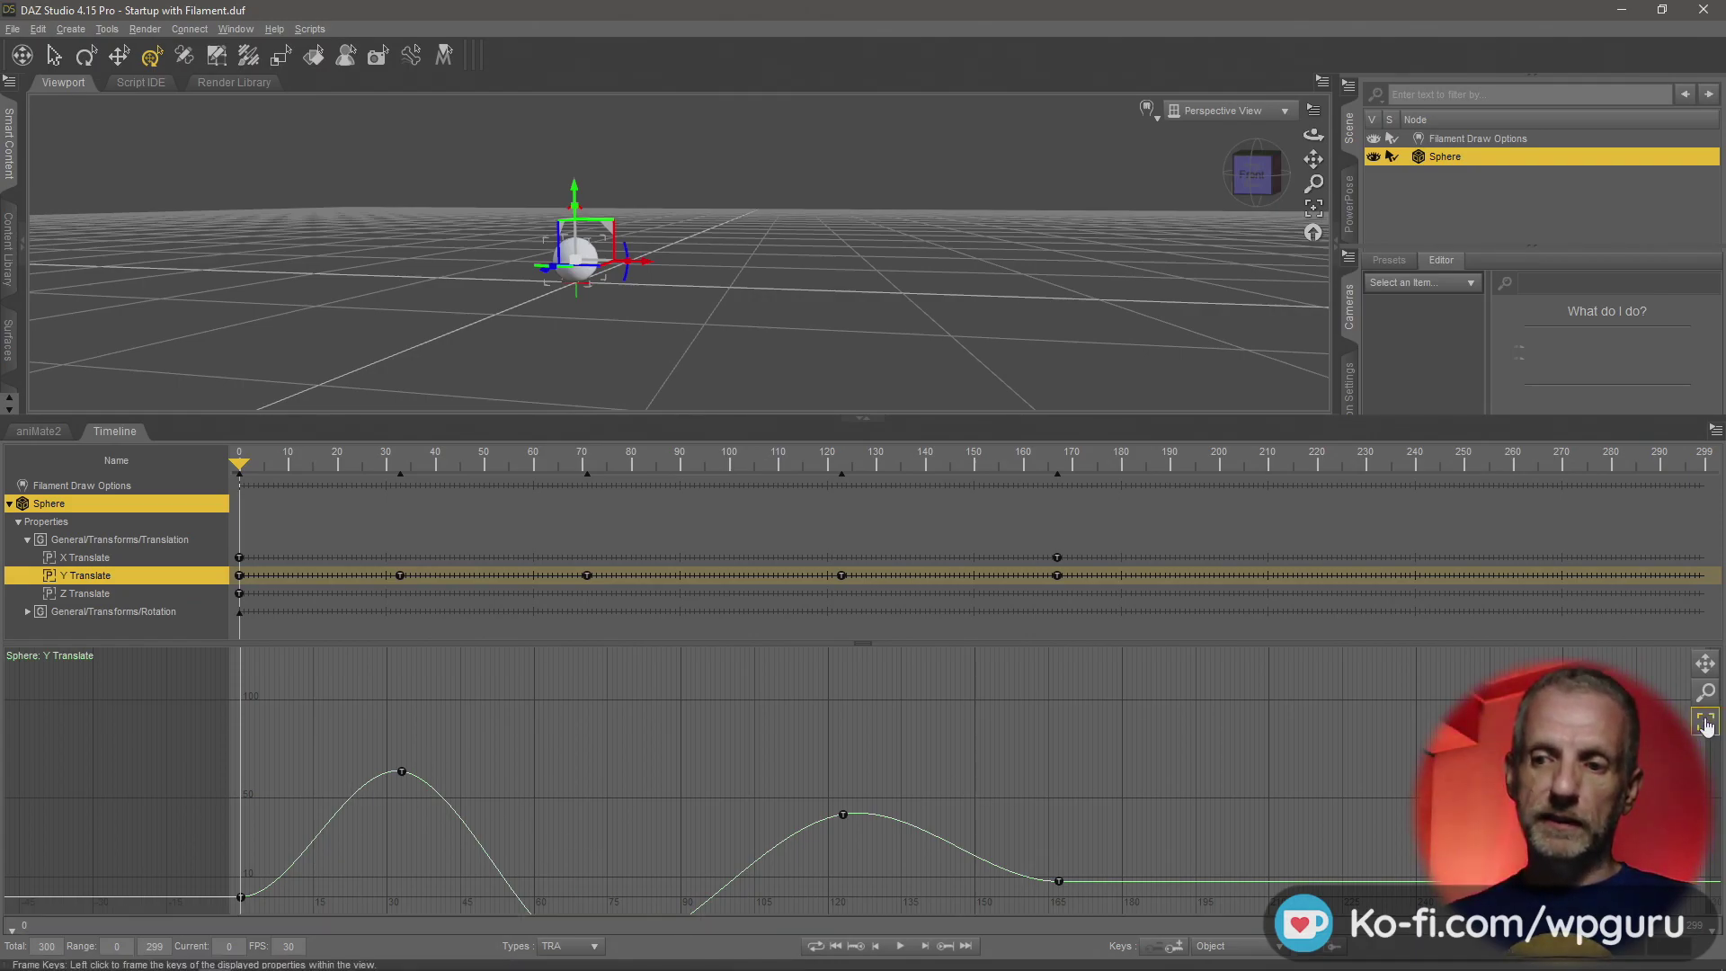
{"action": "key", "text": "f"}
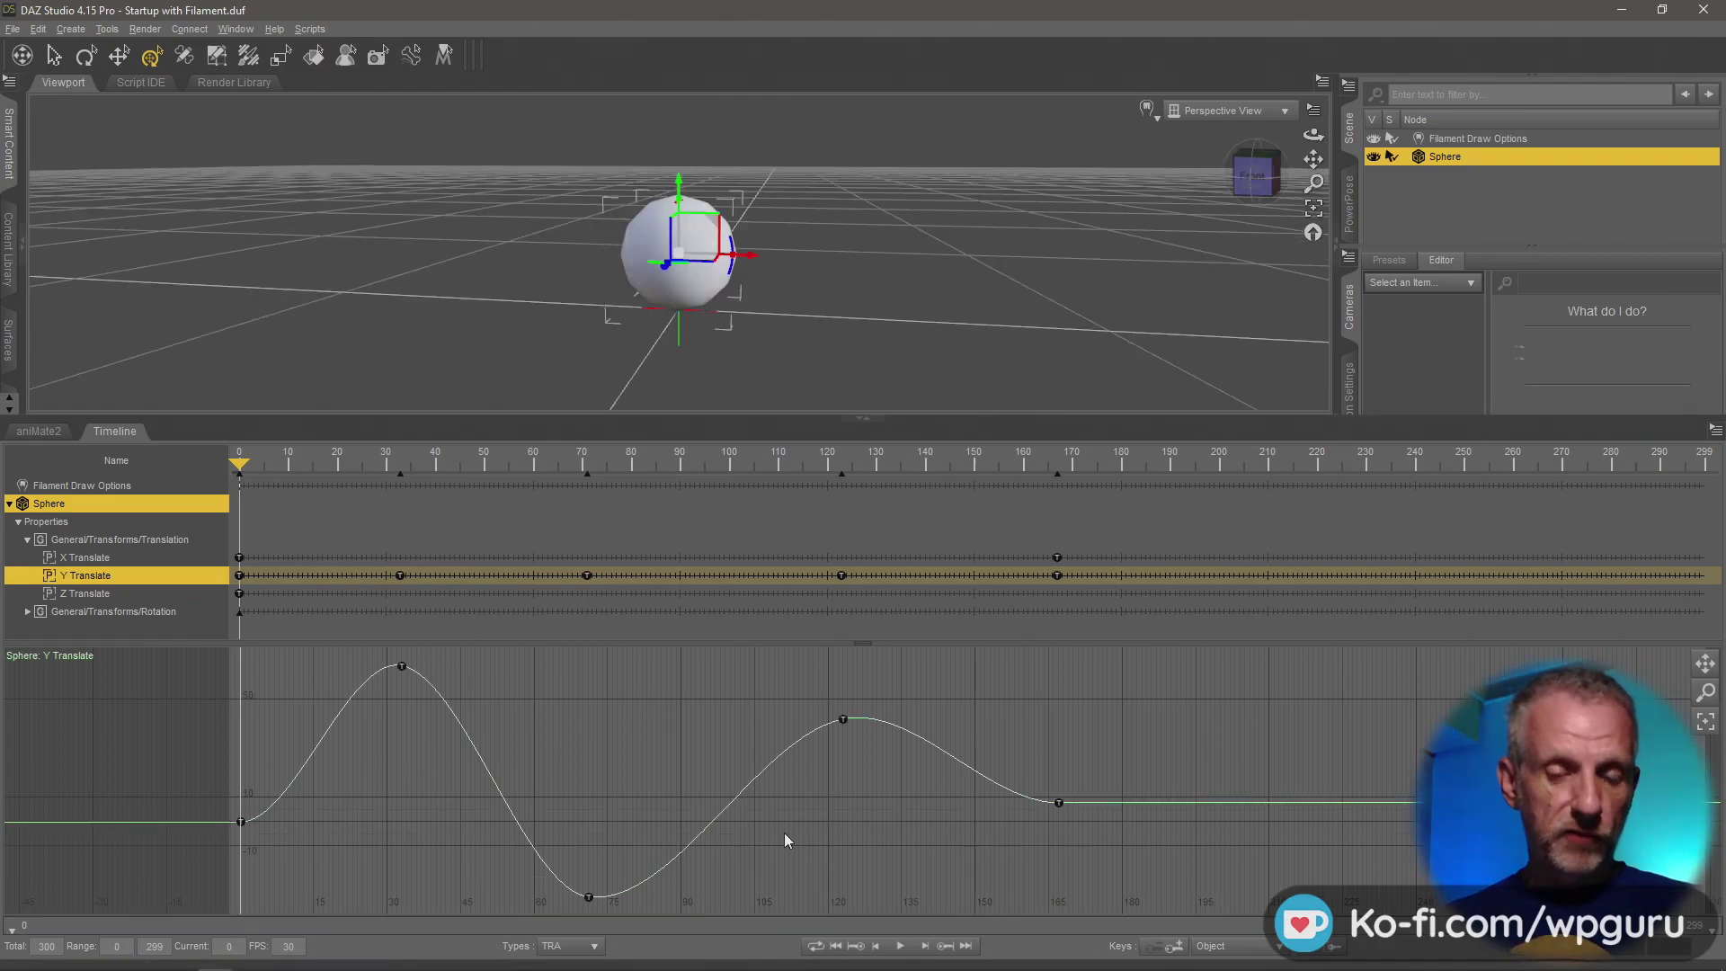
{"action": "key", "text": "ctrl+z"}
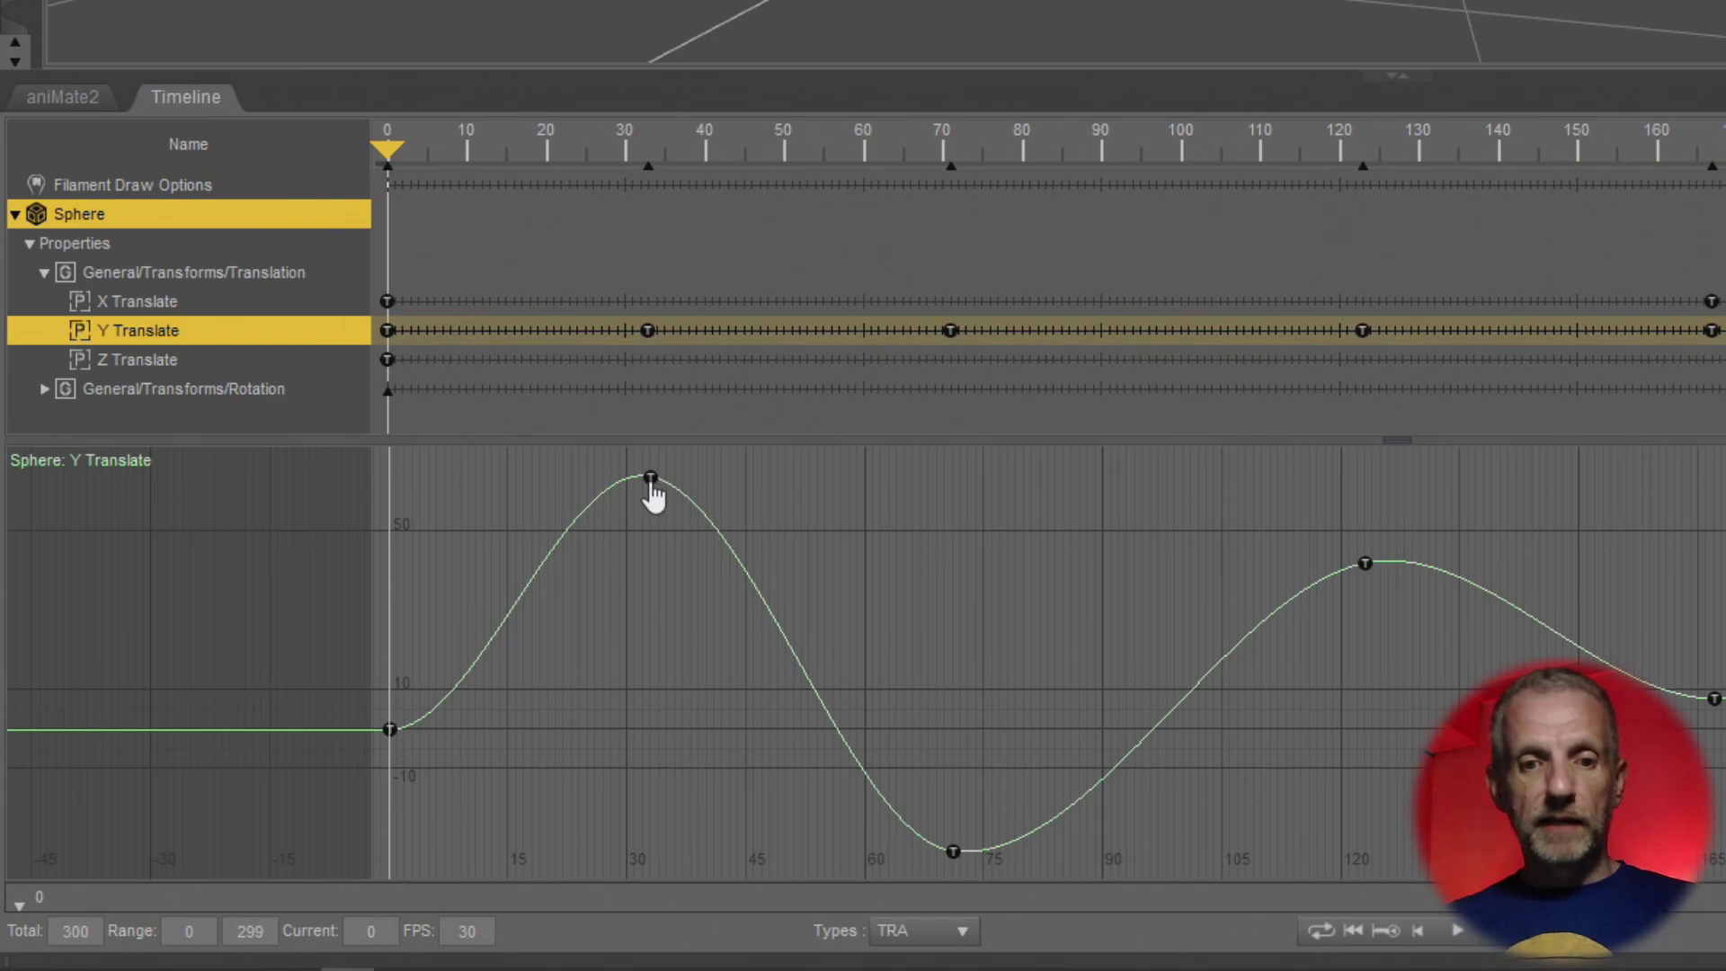
- Shift selected Y Translate keys to later frames and lower the height of the frame 30 key
{"action": "left_click", "coordinate": [651, 479]}
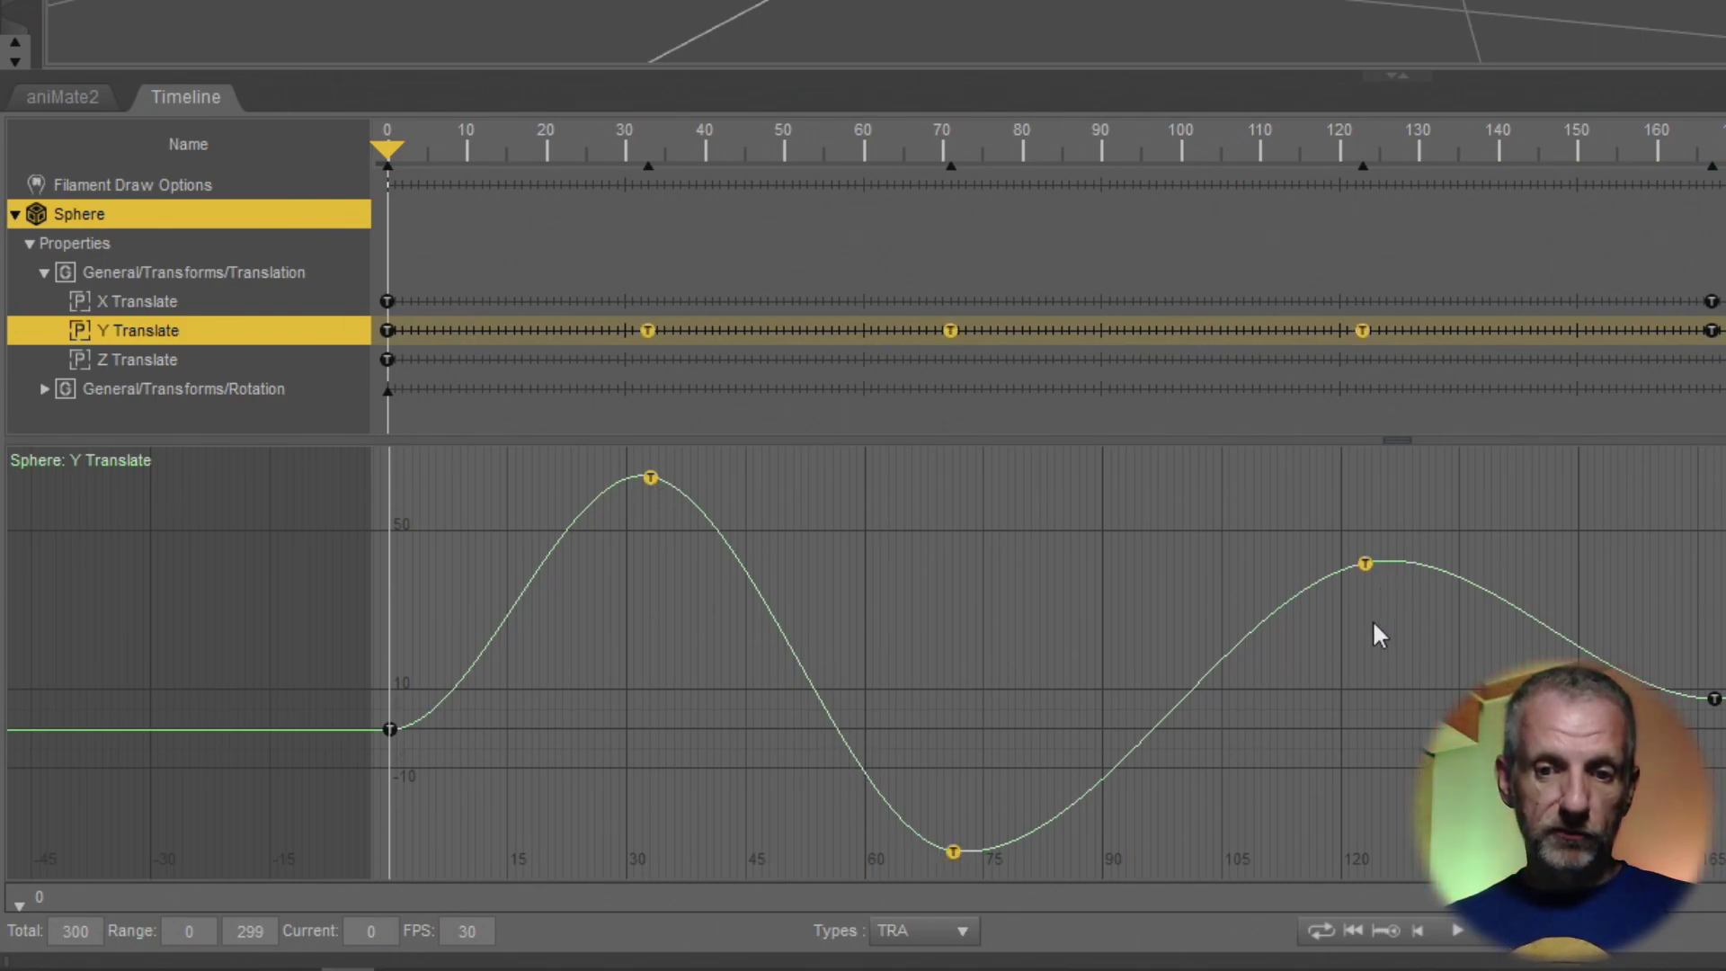
{"action": "left_click", "coordinate": [1388, 672]}
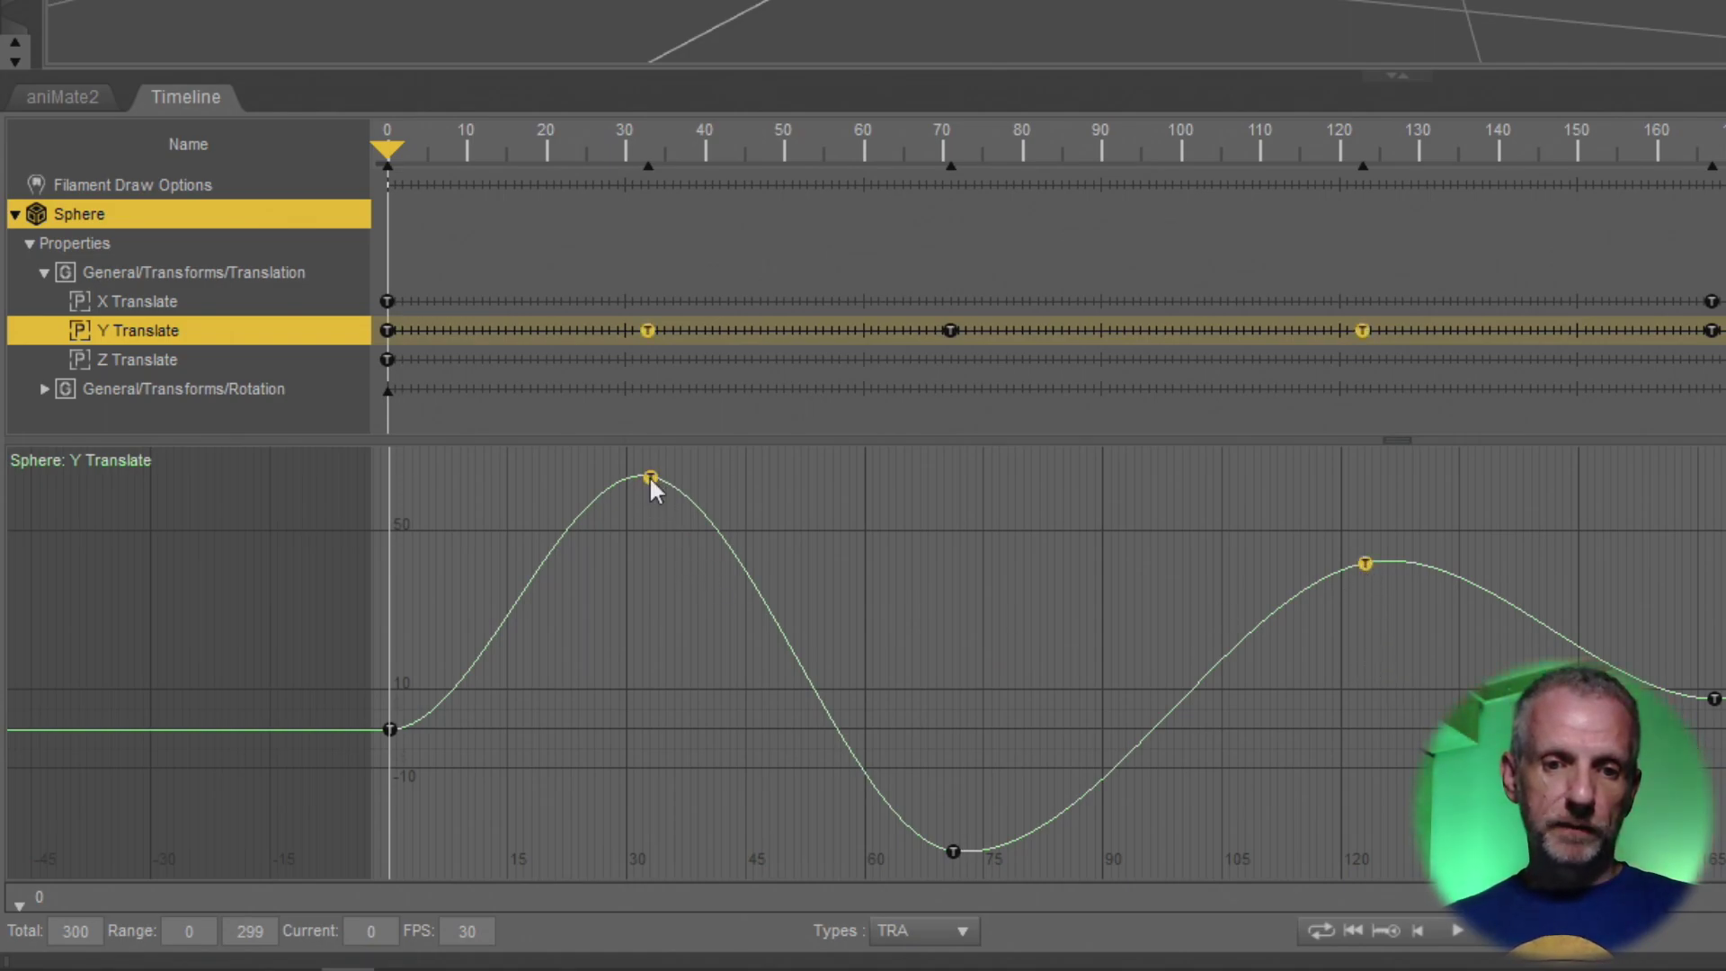
{"action": "left_click_drag", "start_coordinate": [1365, 572], "coordinate": [1346, 629]}
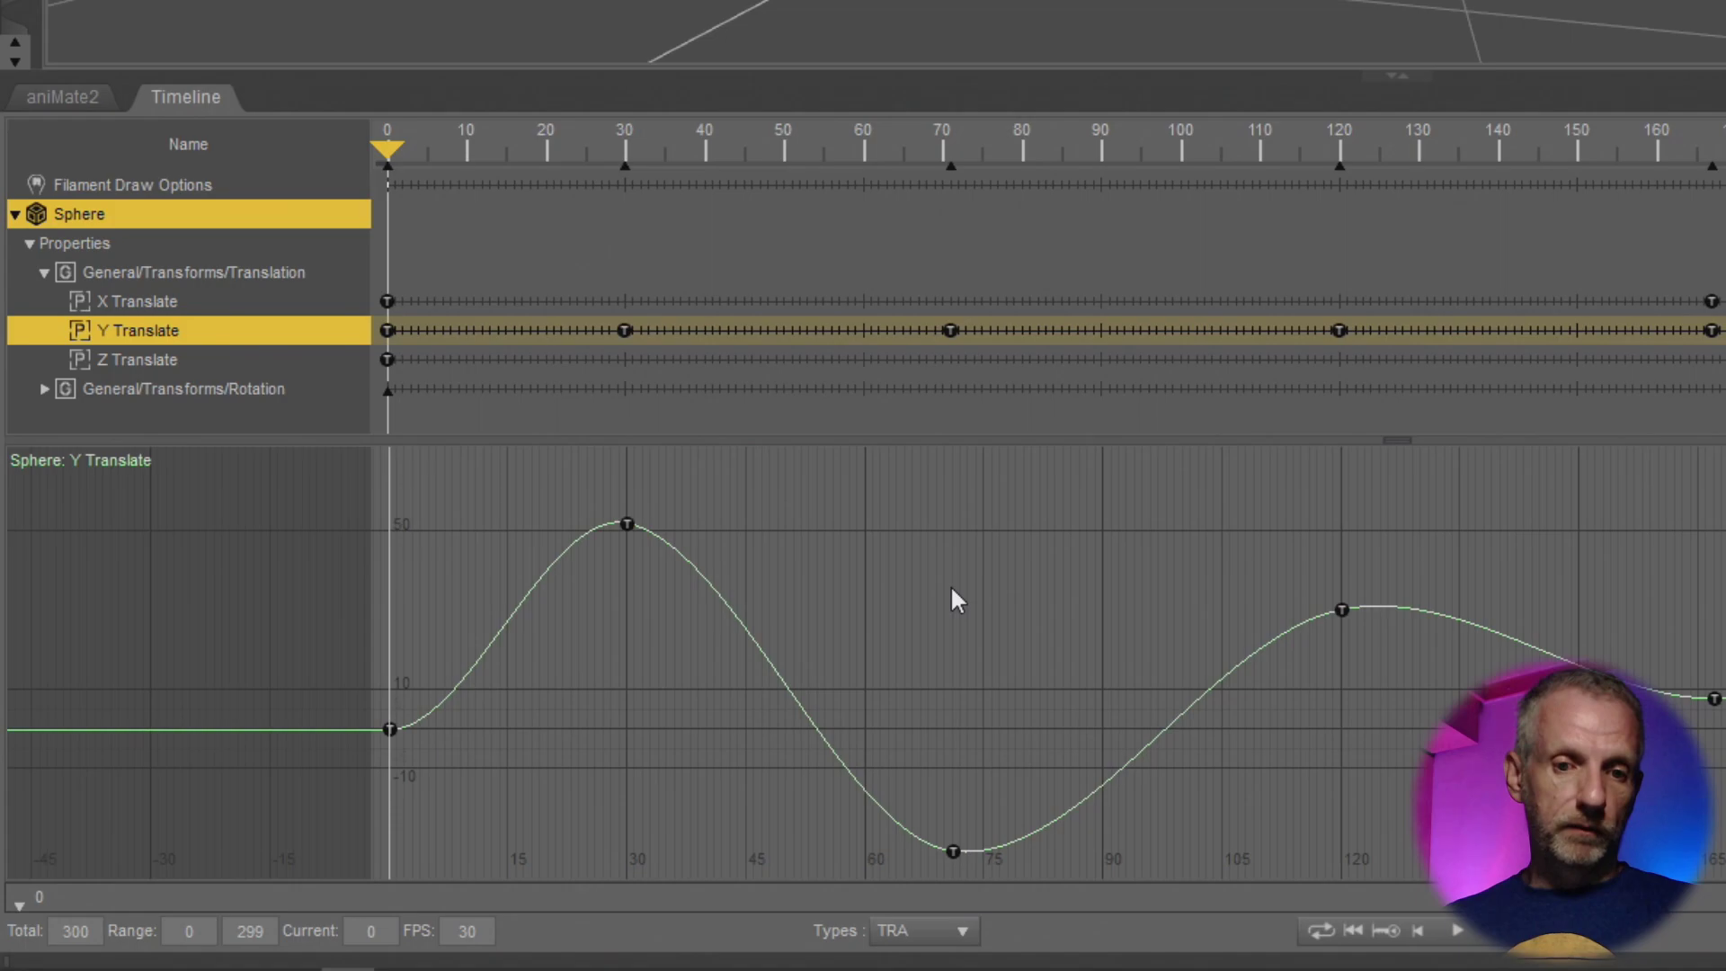
{"action": "left_click_drag", "start_coordinate": [634, 532], "coordinate": [643, 588]}
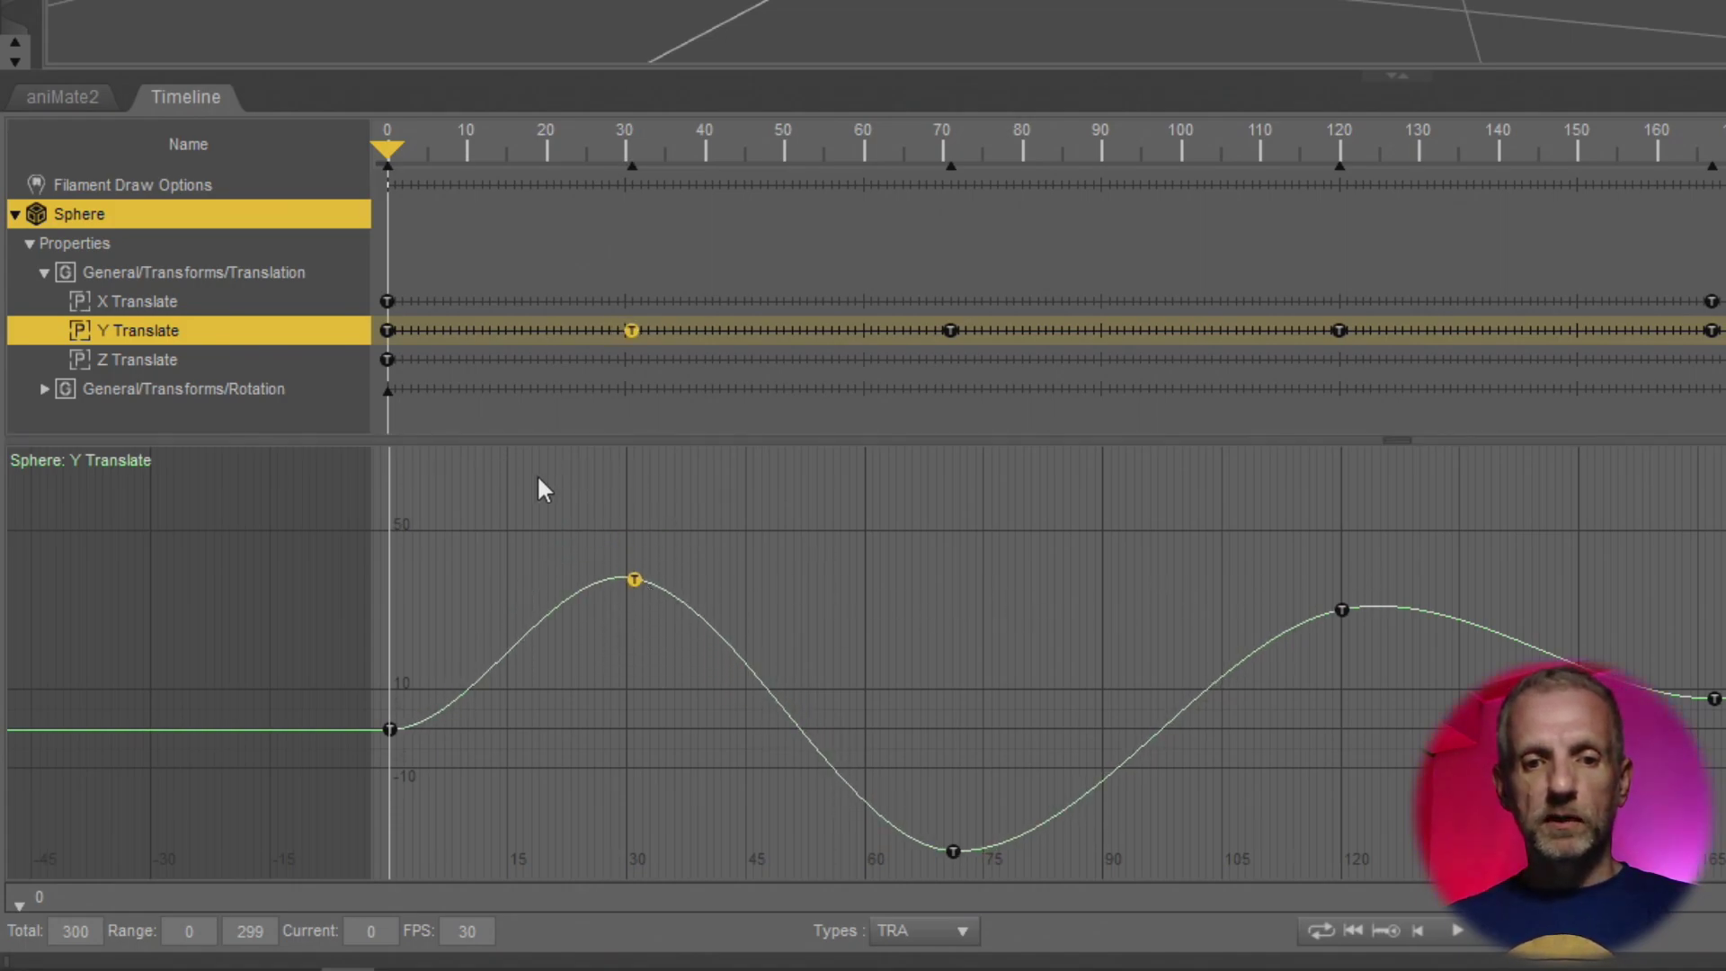
- Move the keys at frames 30, 70 and 120 later and higher, then raise the first peak to frame 37
{"action": "left_click_drag", "start_coordinate": [537, 473], "coordinate": [1356, 878]}
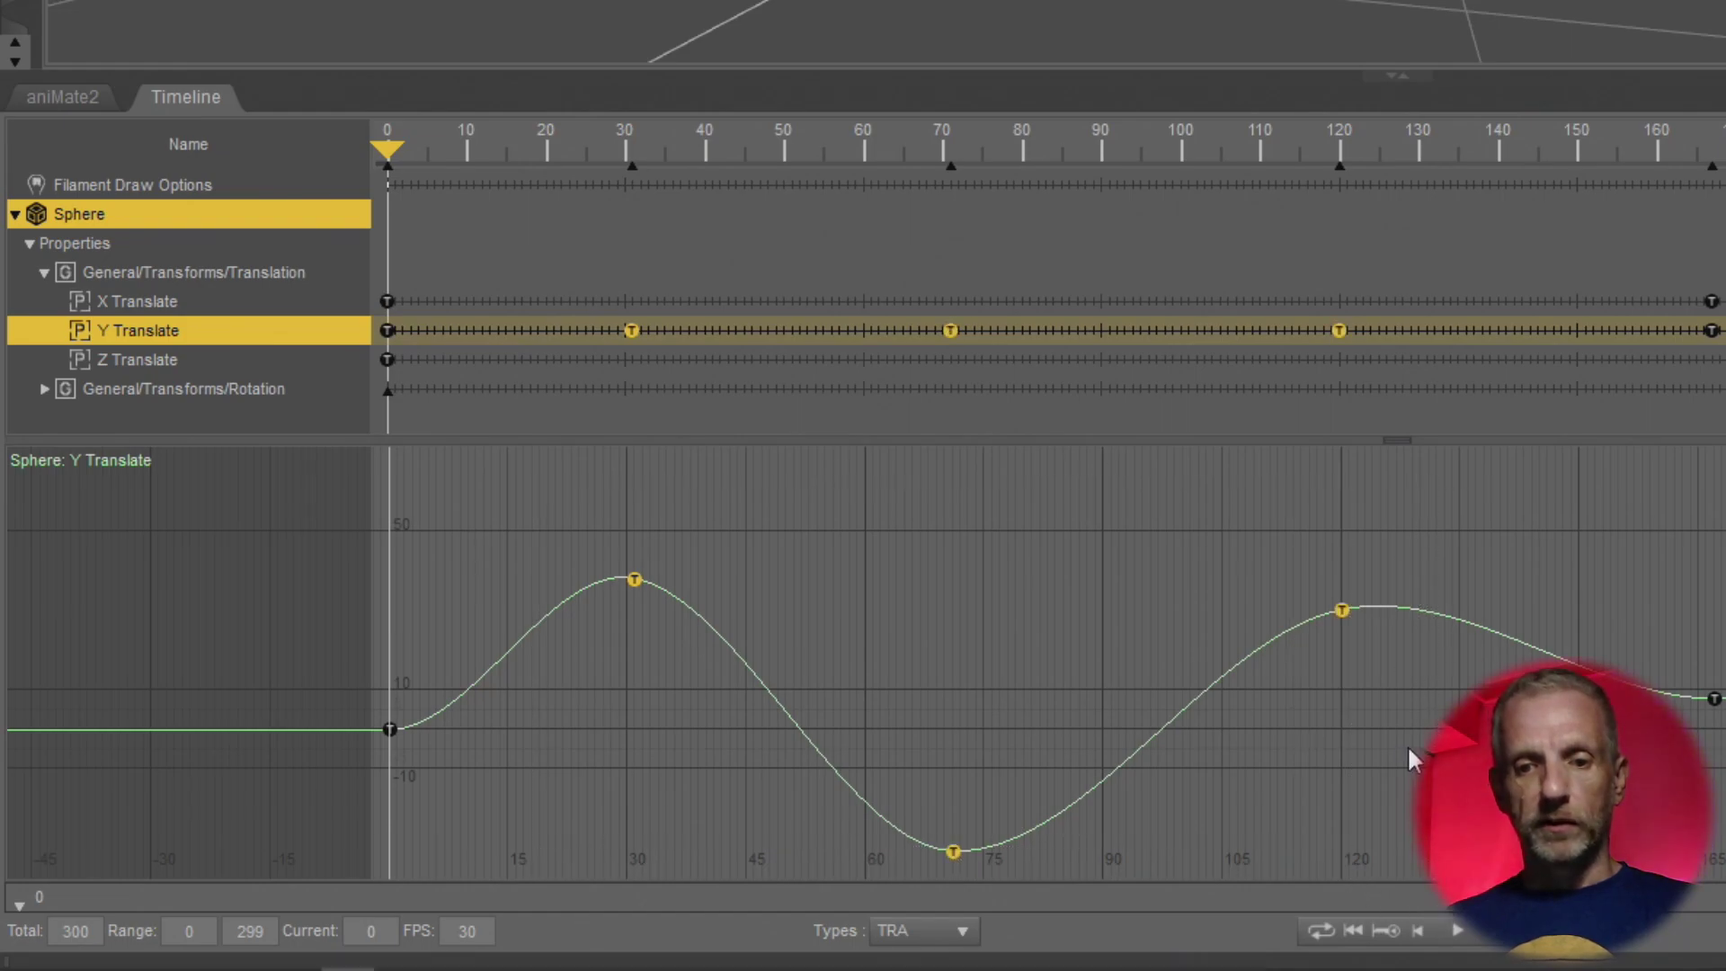
{"action": "left_click_drag", "start_coordinate": [1343, 612], "coordinate": [1366, 559]}
{"action": "left_click", "coordinate": [899, 508]}
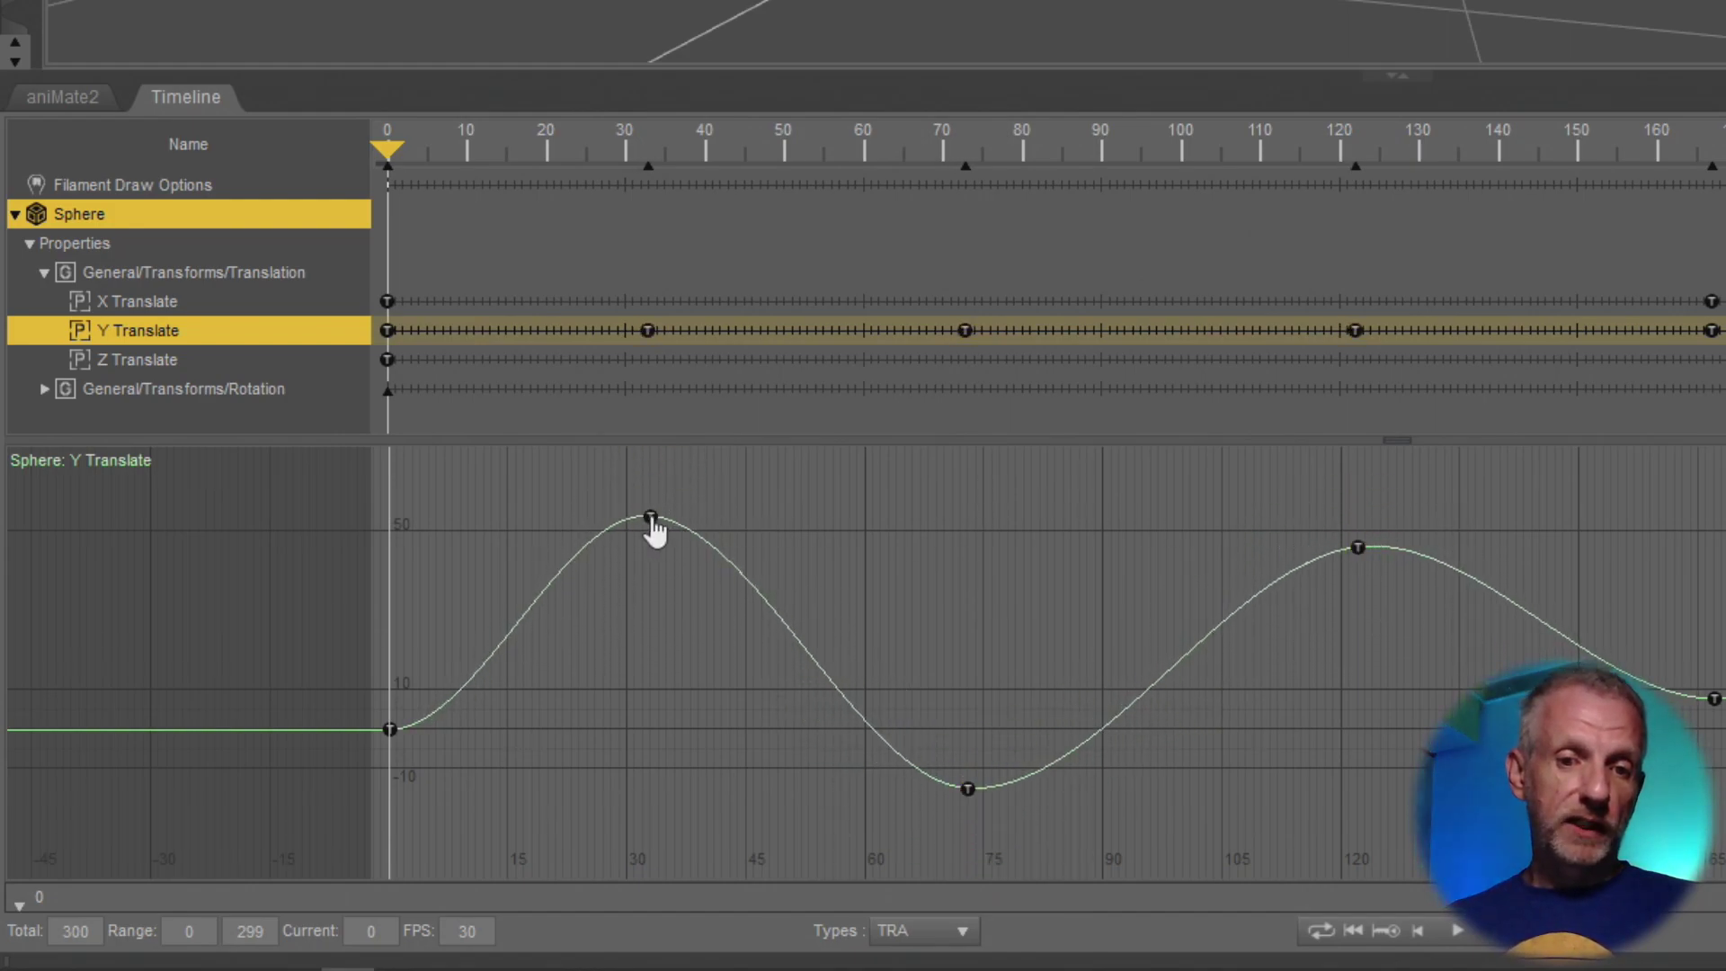
{"action": "left_click_drag", "start_coordinate": [653, 530], "coordinate": [685, 476]}
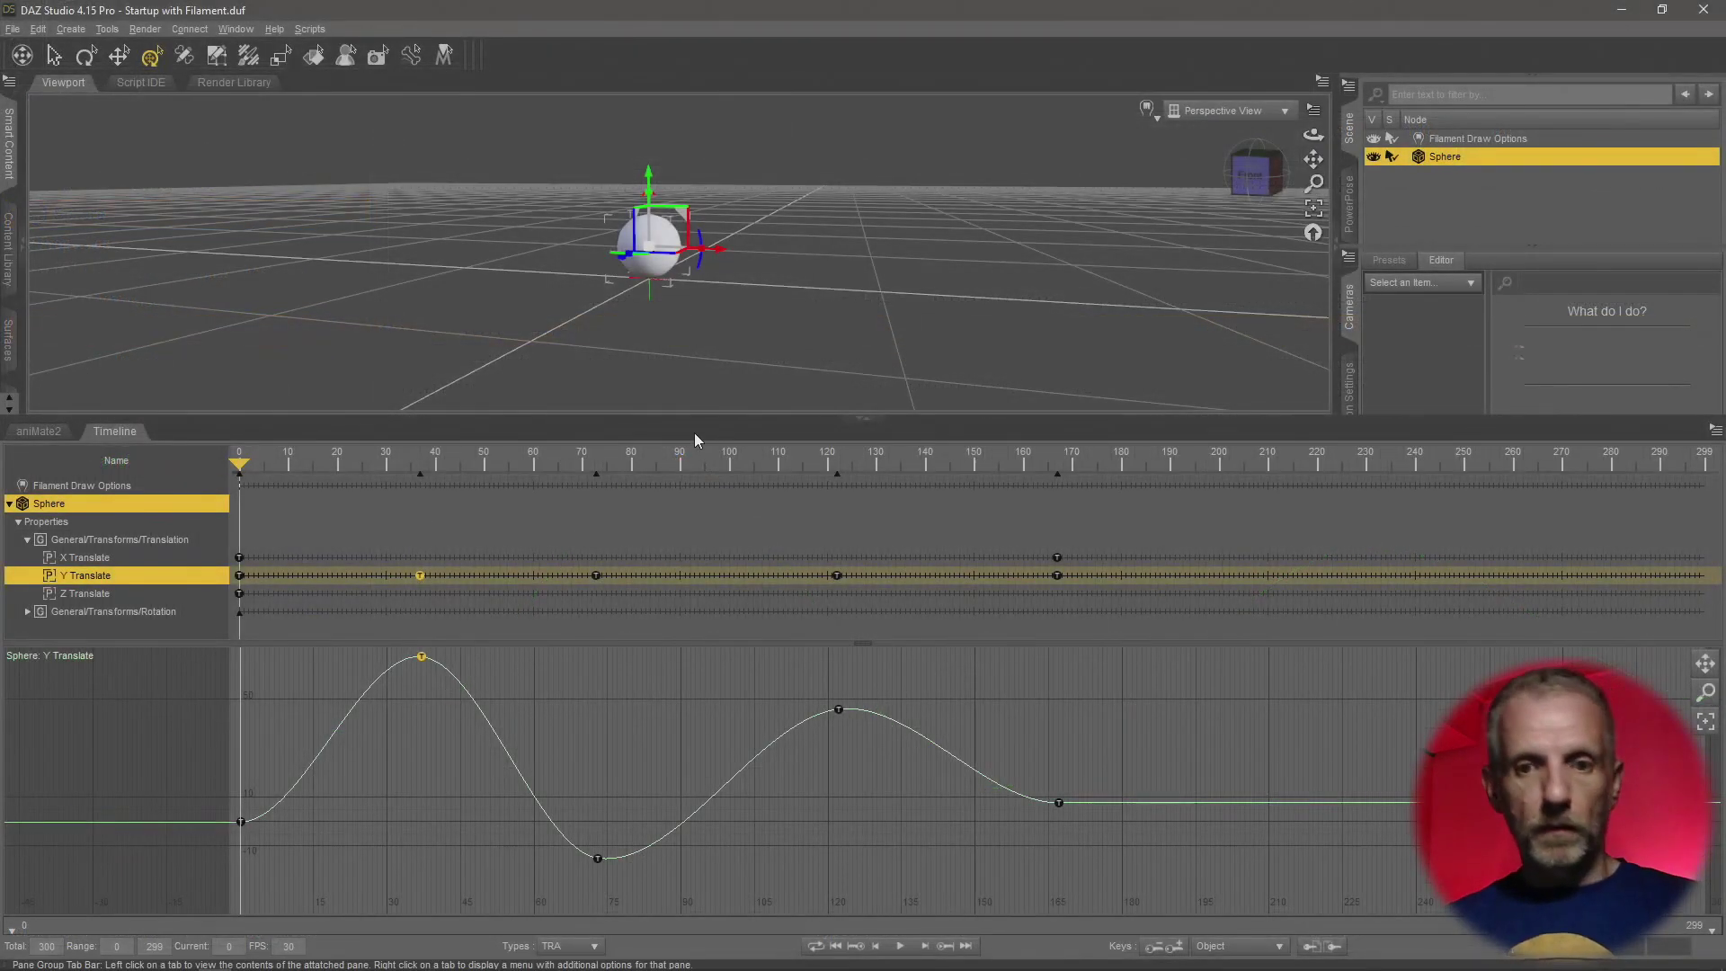
- Shorten the timeline, fit all Y Translate keys, and scrub while orbiting to watch the sphere rise
{"action": "left_click_drag", "start_coordinate": [690, 517], "coordinate": [690, 521]}
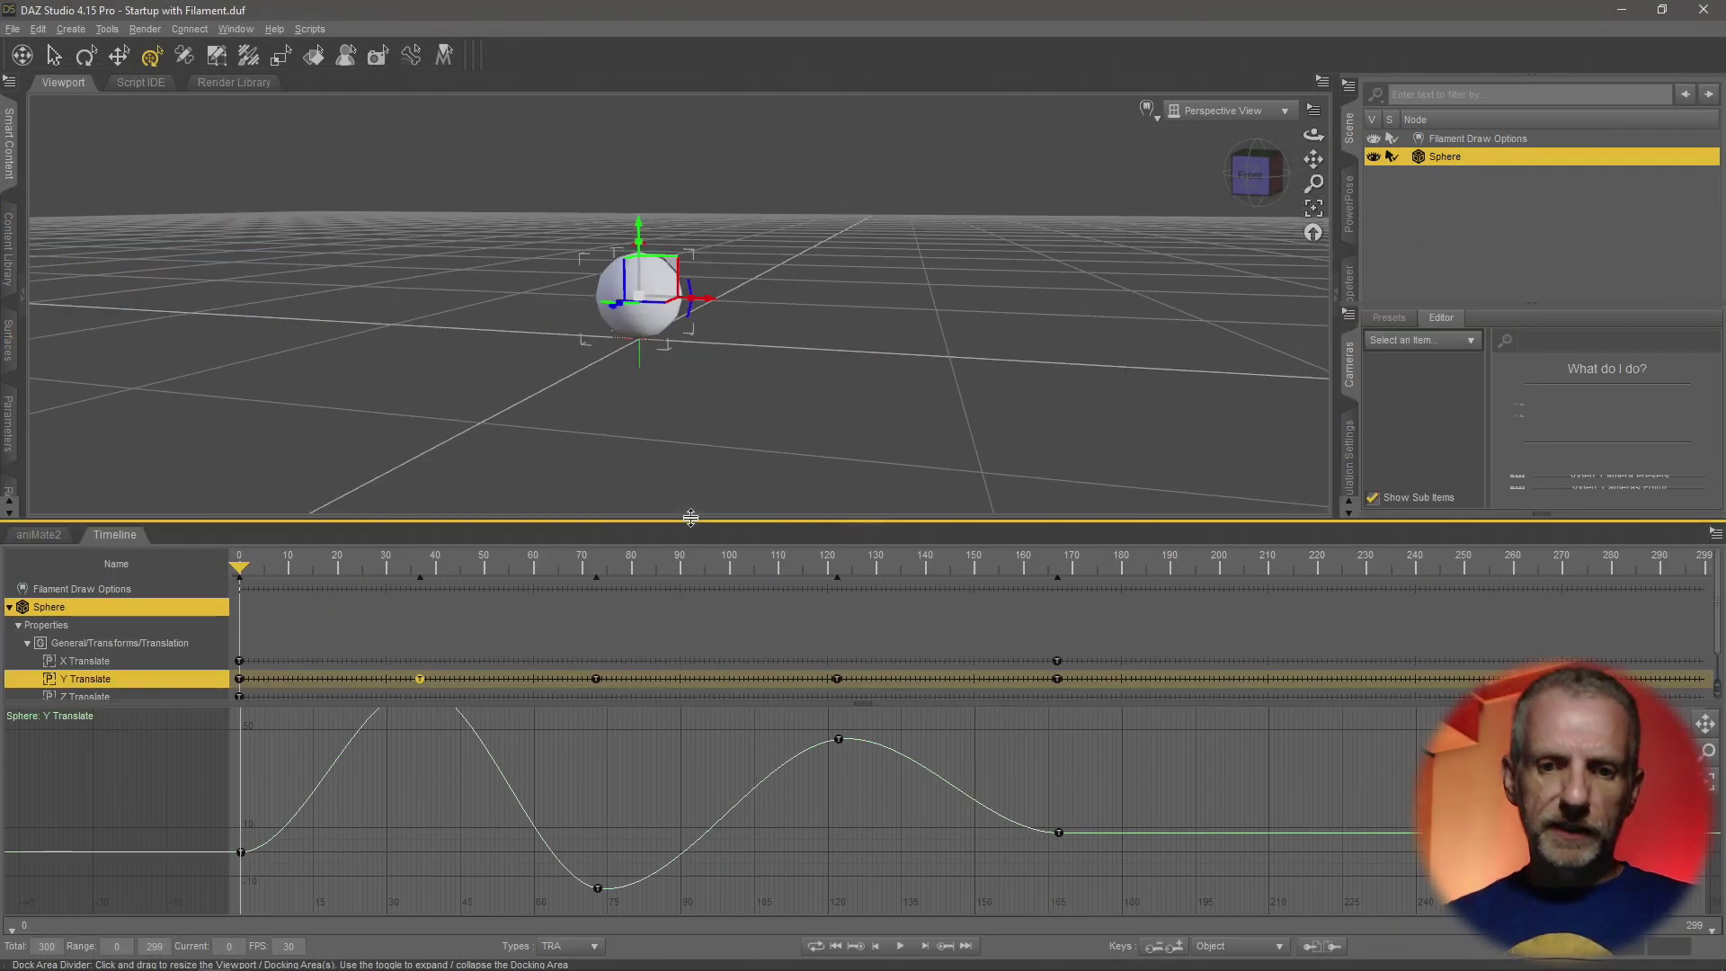
{"action": "left_click", "coordinate": [1712, 788]}
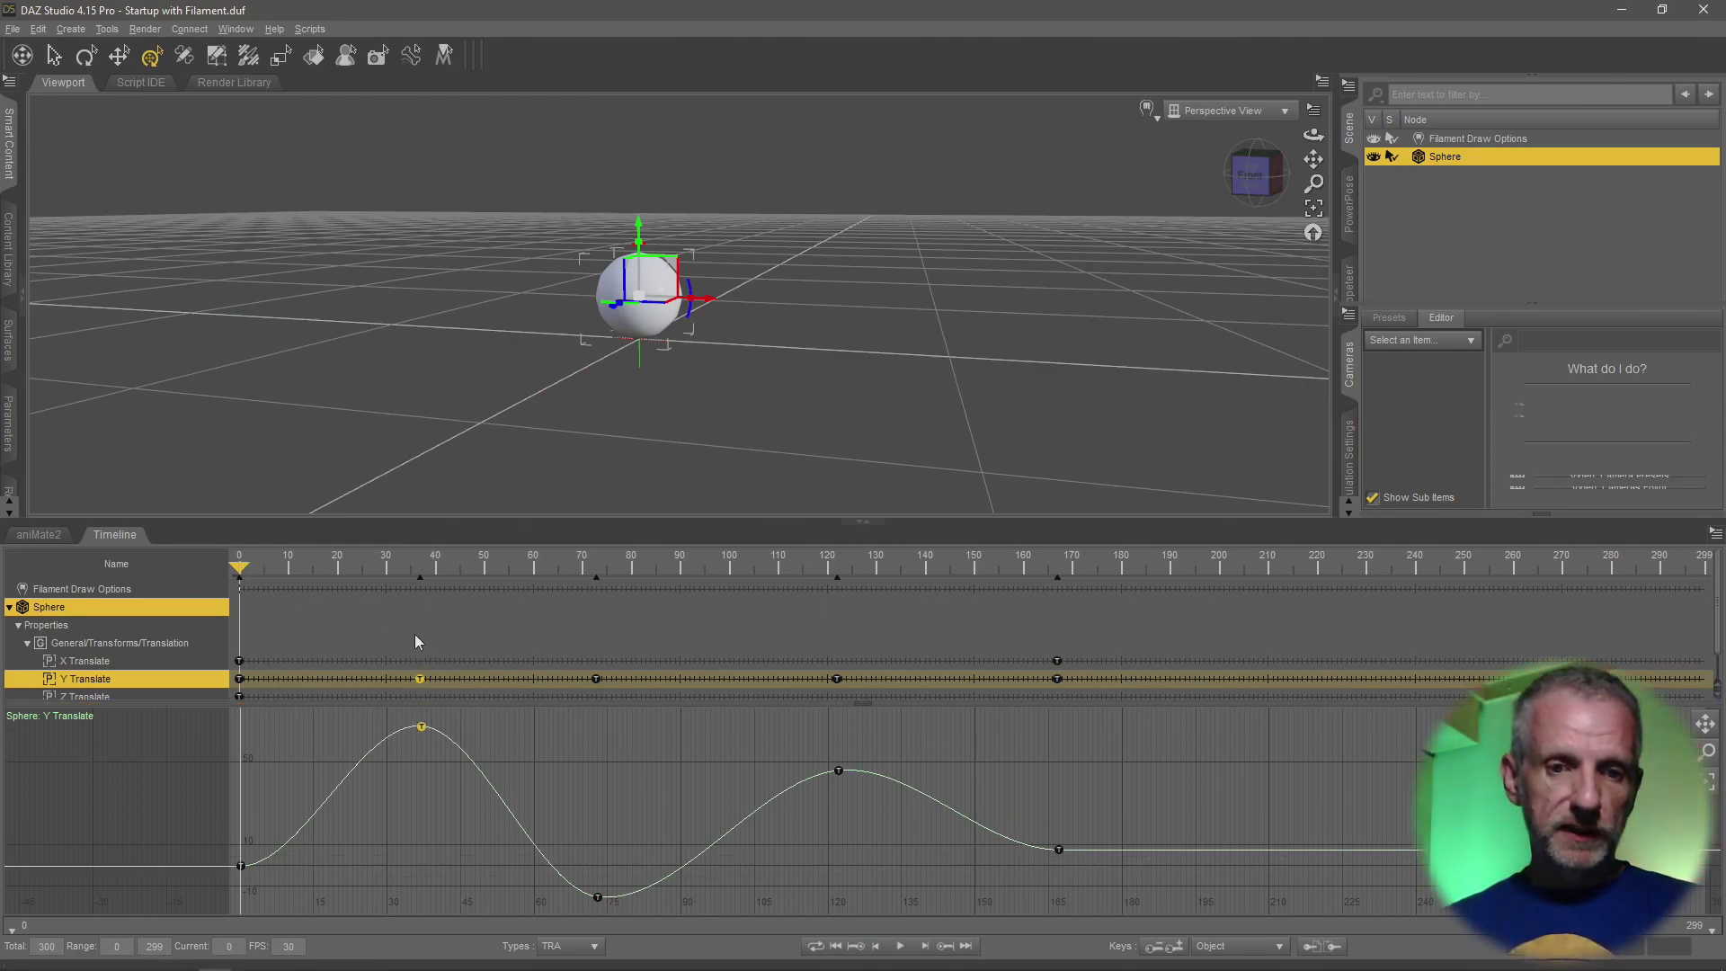
{"action": "left_click_drag", "start_coordinate": [241, 569], "coordinate": [406, 573]}
{"action": "left_click_drag", "start_coordinate": [735, 284], "coordinate": [506, 505], "text": "alt"}
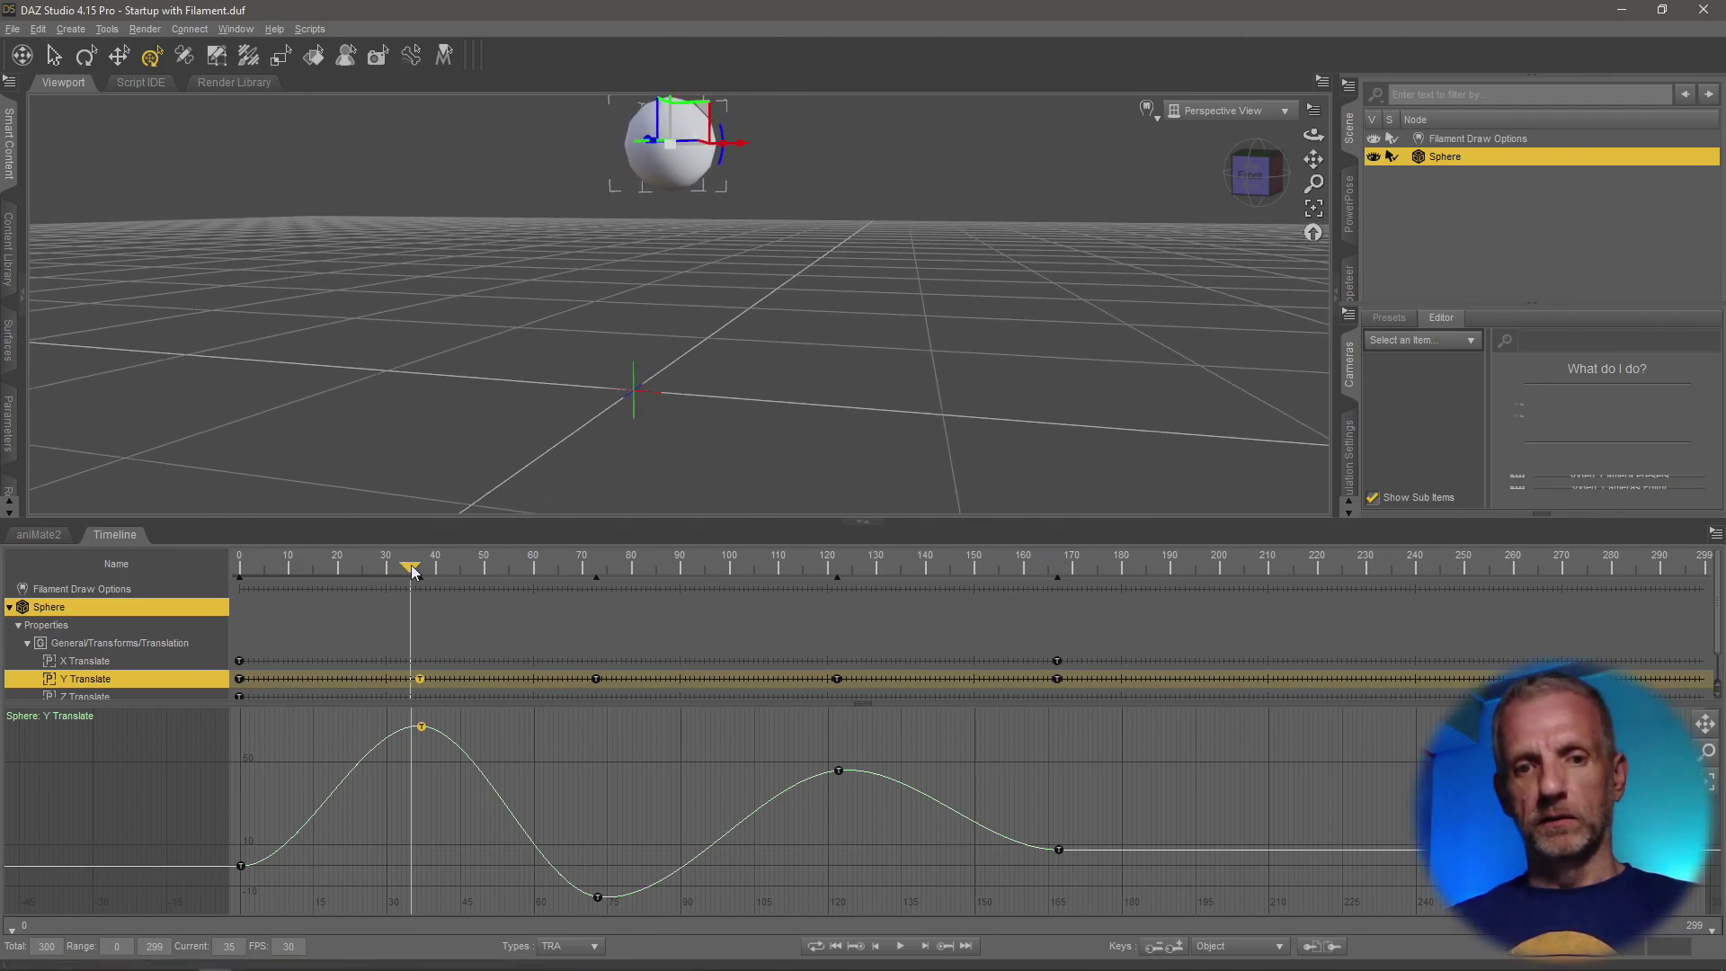
{"action": "left_click_drag", "start_coordinate": [414, 571], "coordinate": [116, 552]}
- Lower the Y Translate dip near frame 74 and raise the second peak, moving it to about frame 114
{"action": "scroll", "coordinate": [318, 753], "scroll_direction": "down", "scroll_amount": 3}
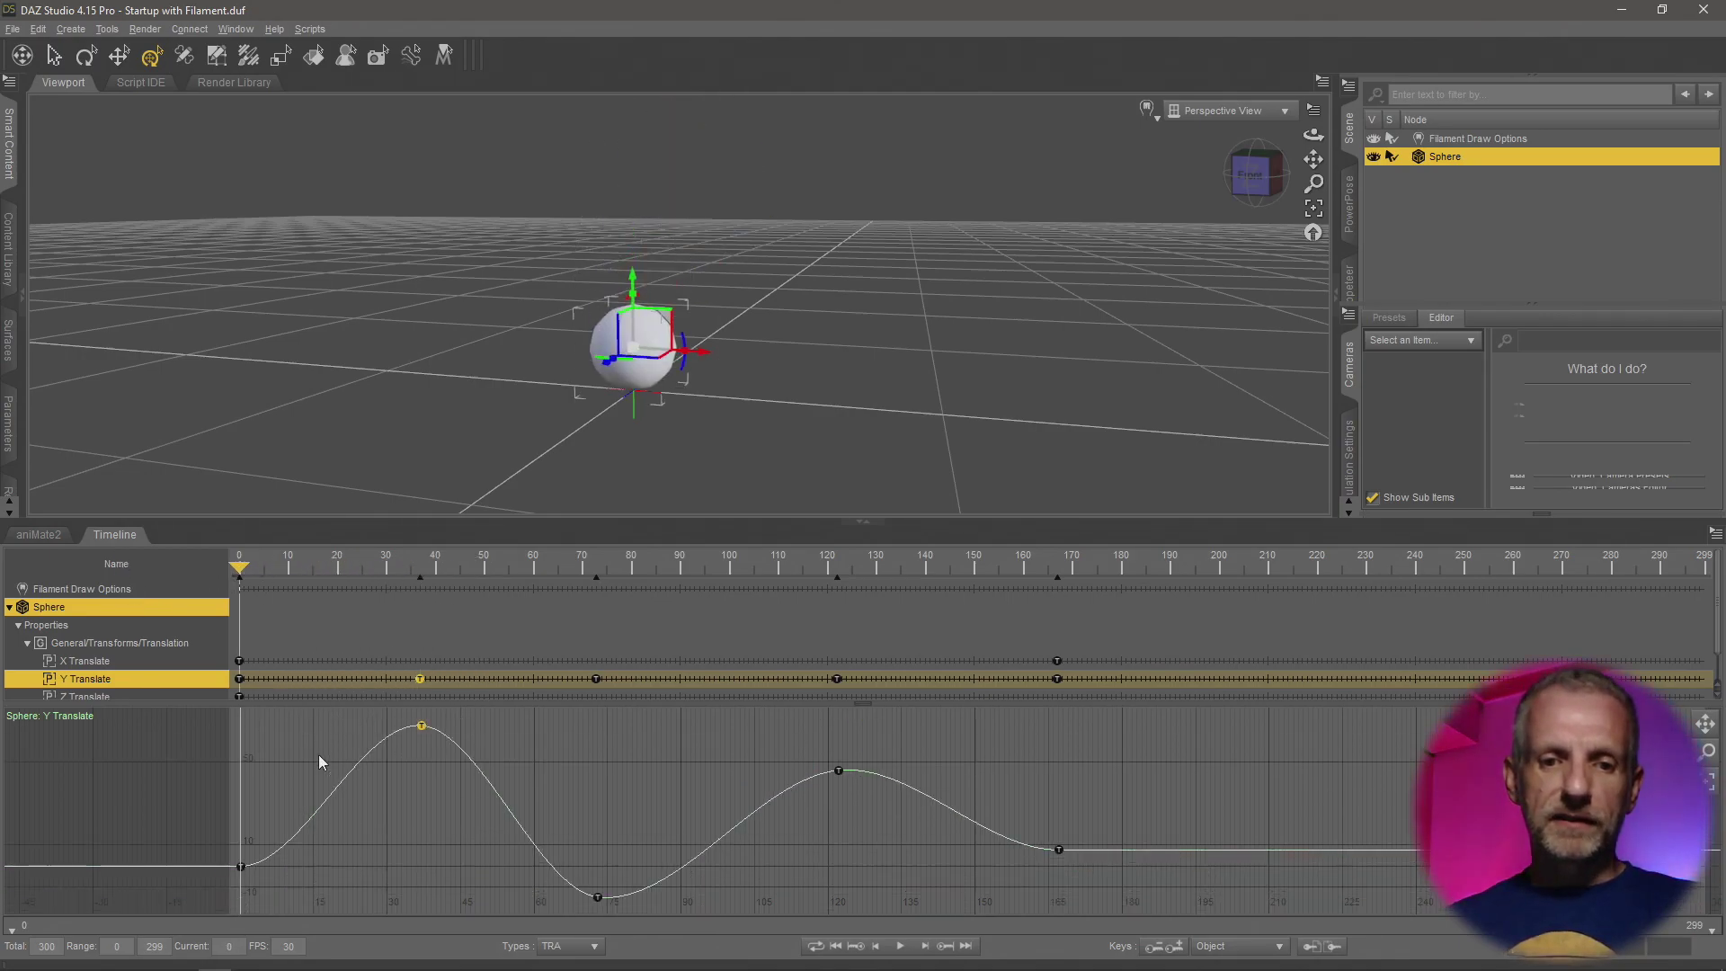
{"action": "left_click", "coordinate": [383, 813]}
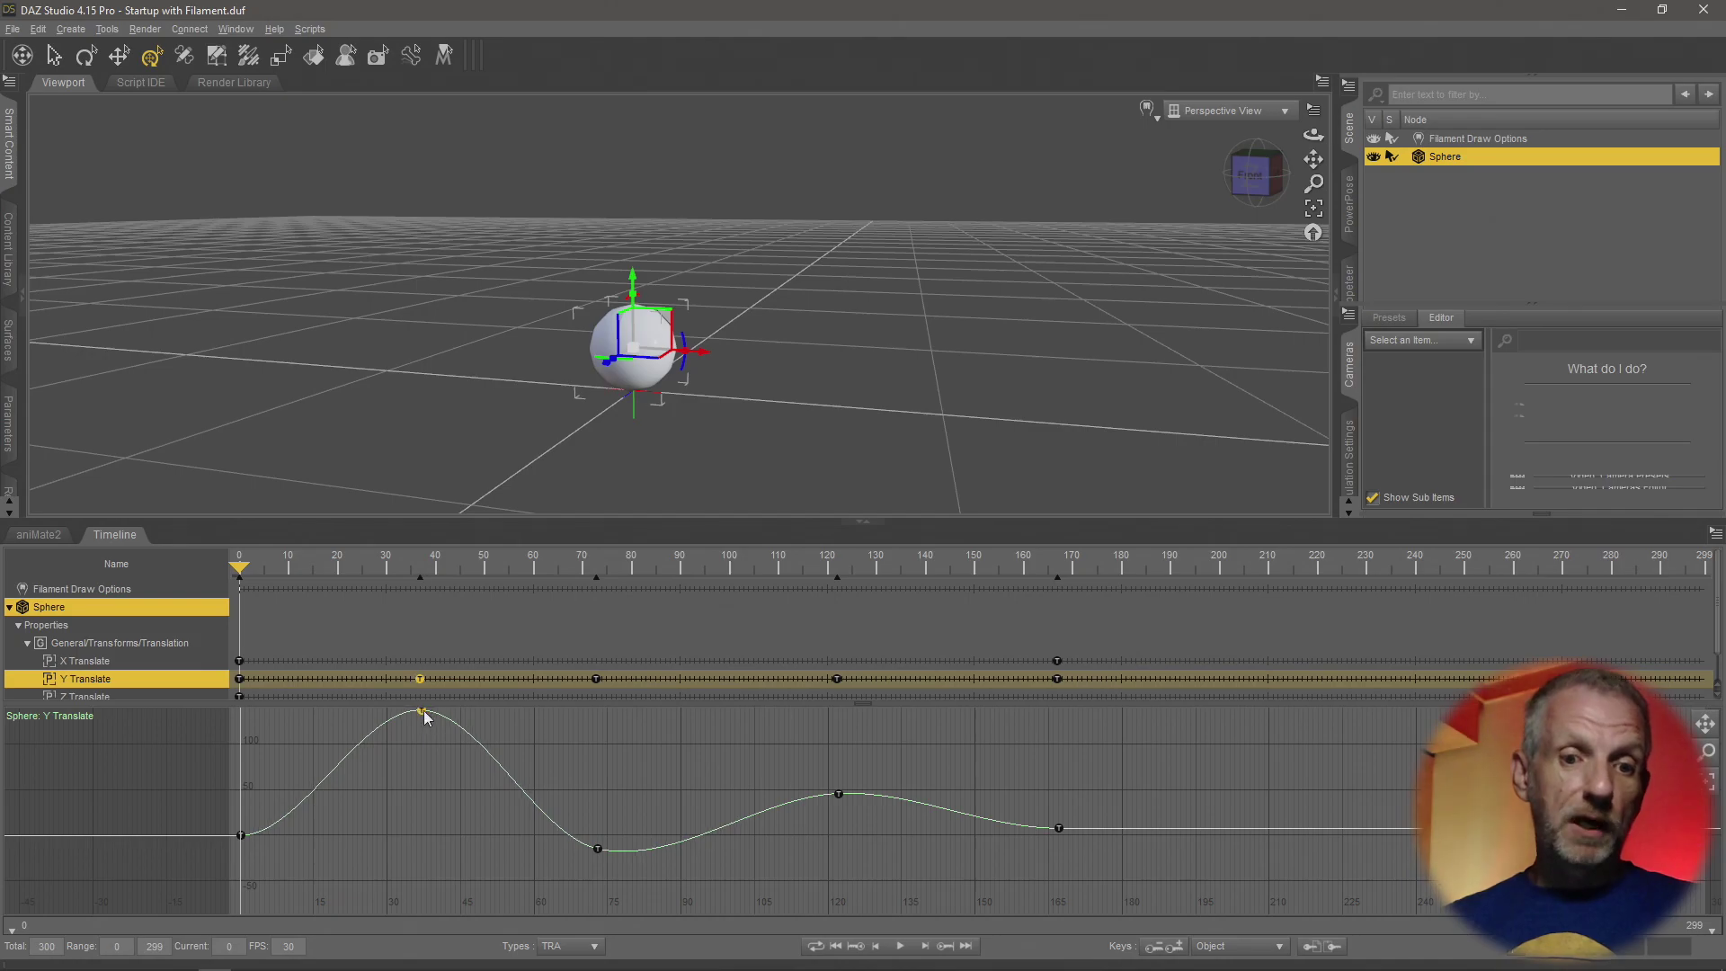
{"action": "left_click_drag", "start_coordinate": [246, 572], "coordinate": [592, 662]}
{"action": "left_click_drag", "start_coordinate": [737, 341], "coordinate": [742, 518], "text": "alt"}
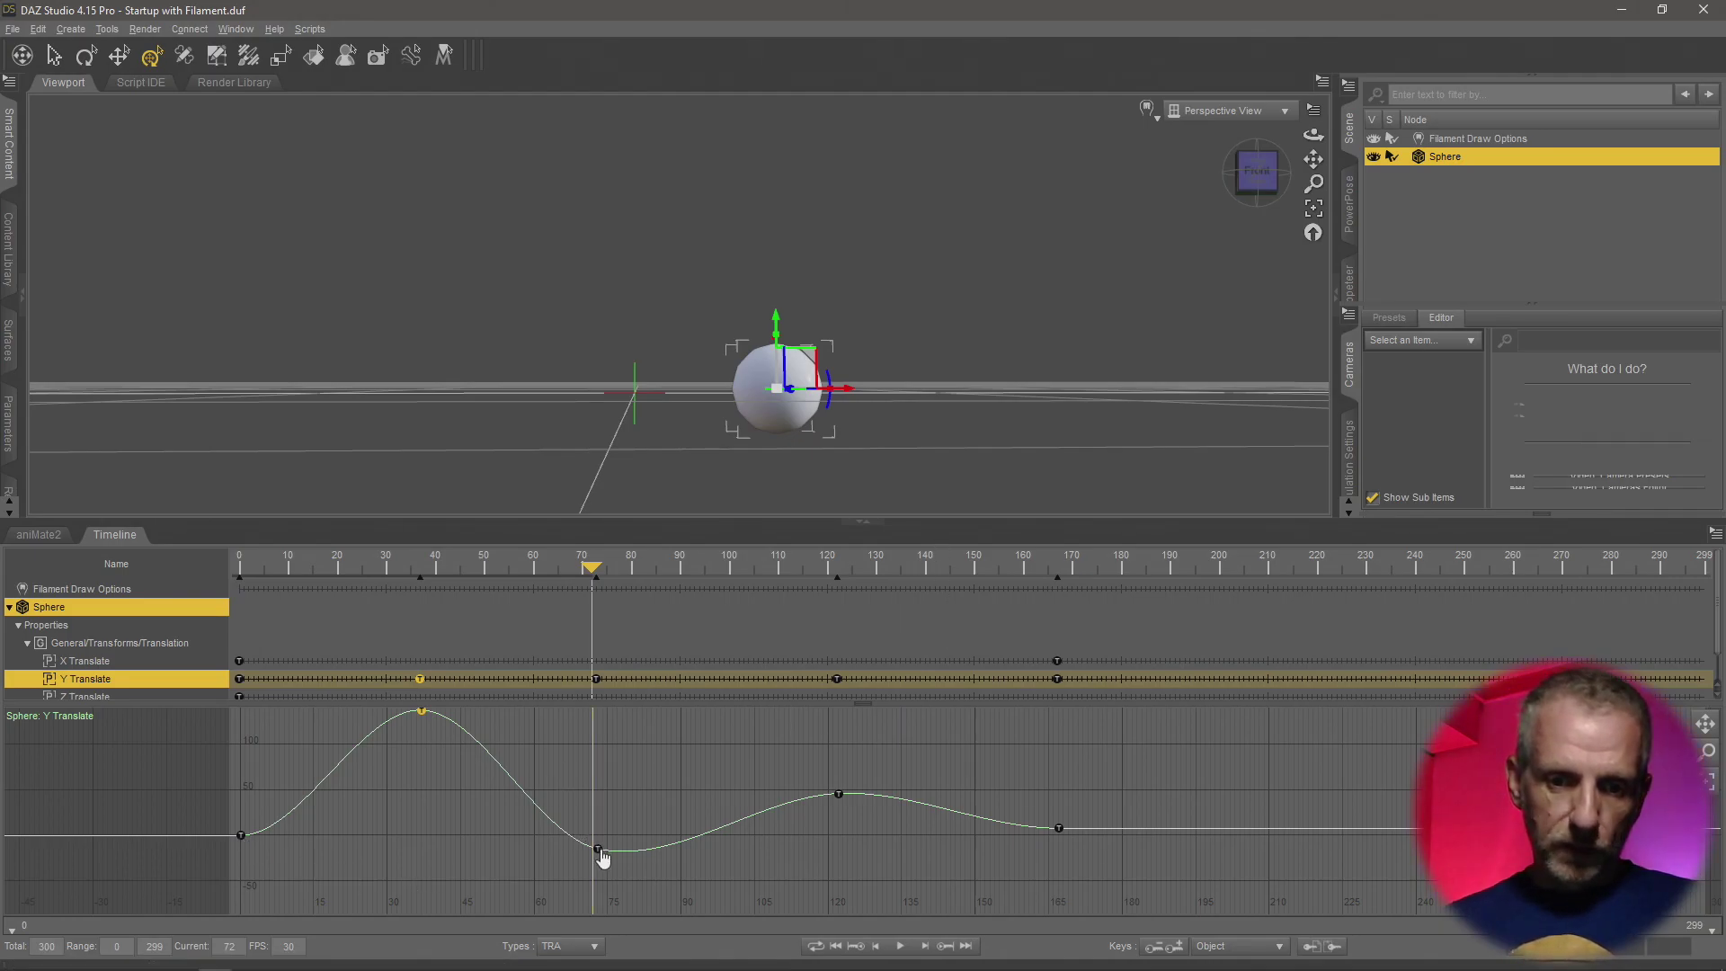
{"action": "mouse_move", "coordinate": [601, 851]}
{"action": "left_mouse_down"}
{"action": "mouse_move", "coordinate": [608, 835]}
{"action": "mouse_move", "coordinate": [602, 903]}
{"action": "mouse_move", "coordinate": [597, 830]}
{"action": "mouse_move", "coordinate": [596, 908]}
{"action": "mouse_move", "coordinate": [597, 821]}
{"action": "mouse_move", "coordinate": [605, 894]}
{"action": "mouse_move", "coordinate": [608, 880]}
{"action": "left_mouse_up"}
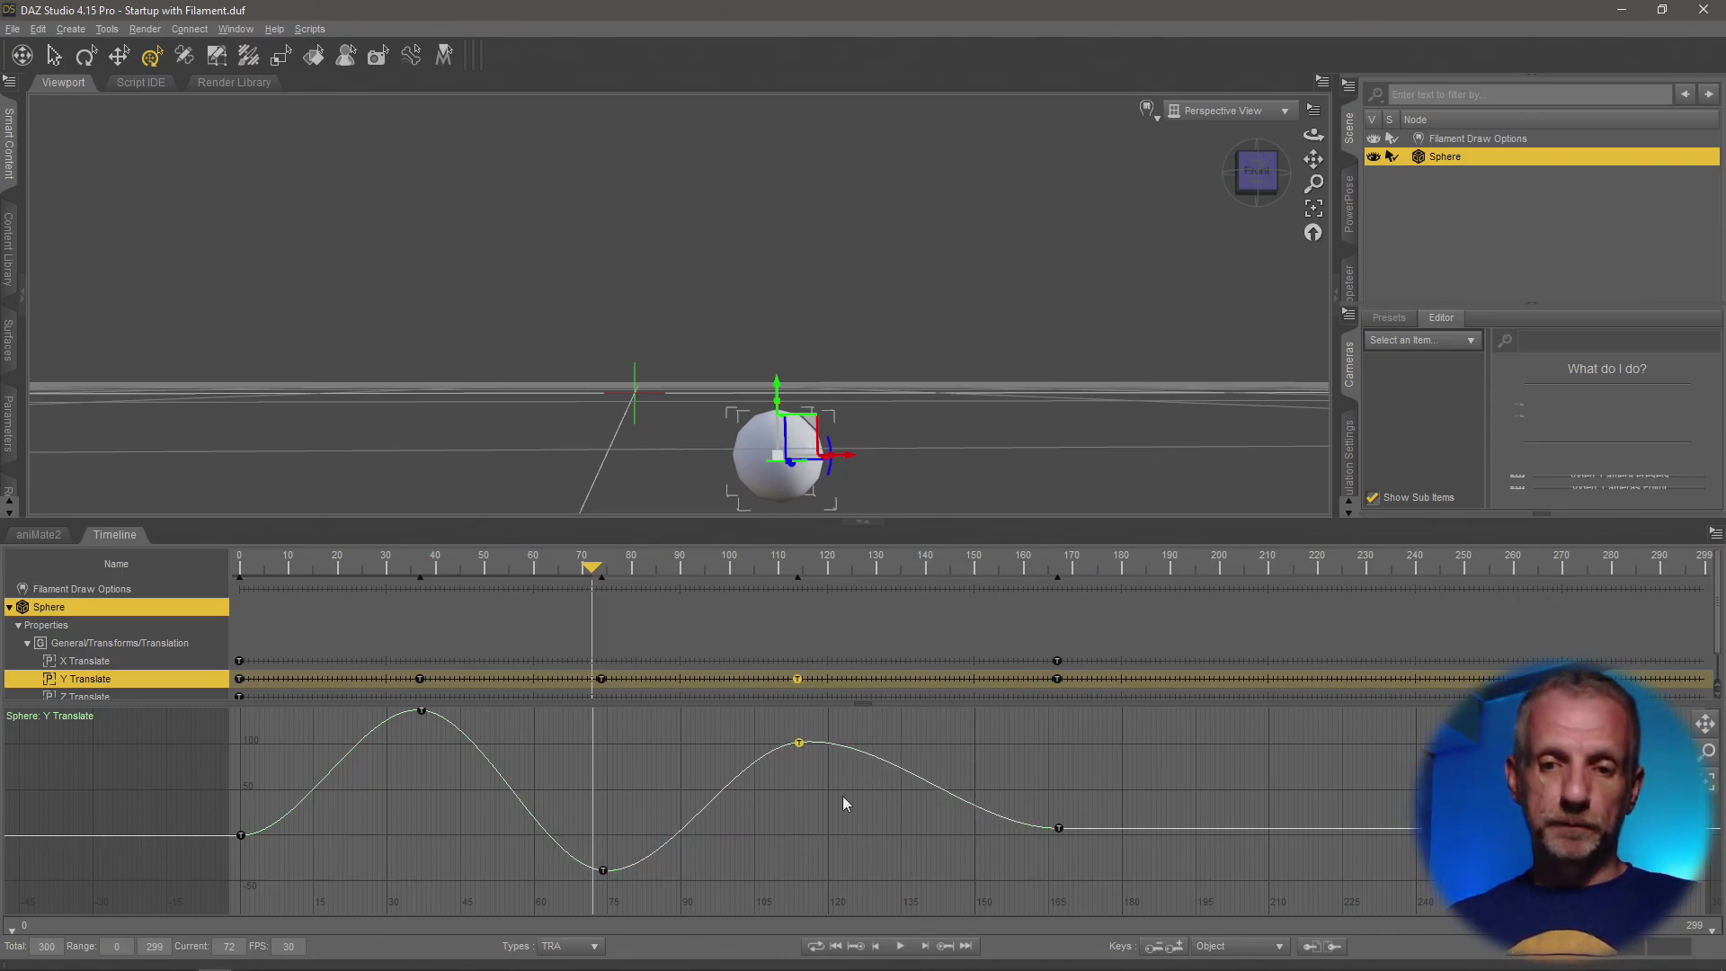
- Marquee-select the first peak, dip and second peak Y Translate keys and drag them slightly earlier and higher
{"action": "scroll", "coordinate": [841, 796], "scroll_direction": "down", "scroll_amount": 1}
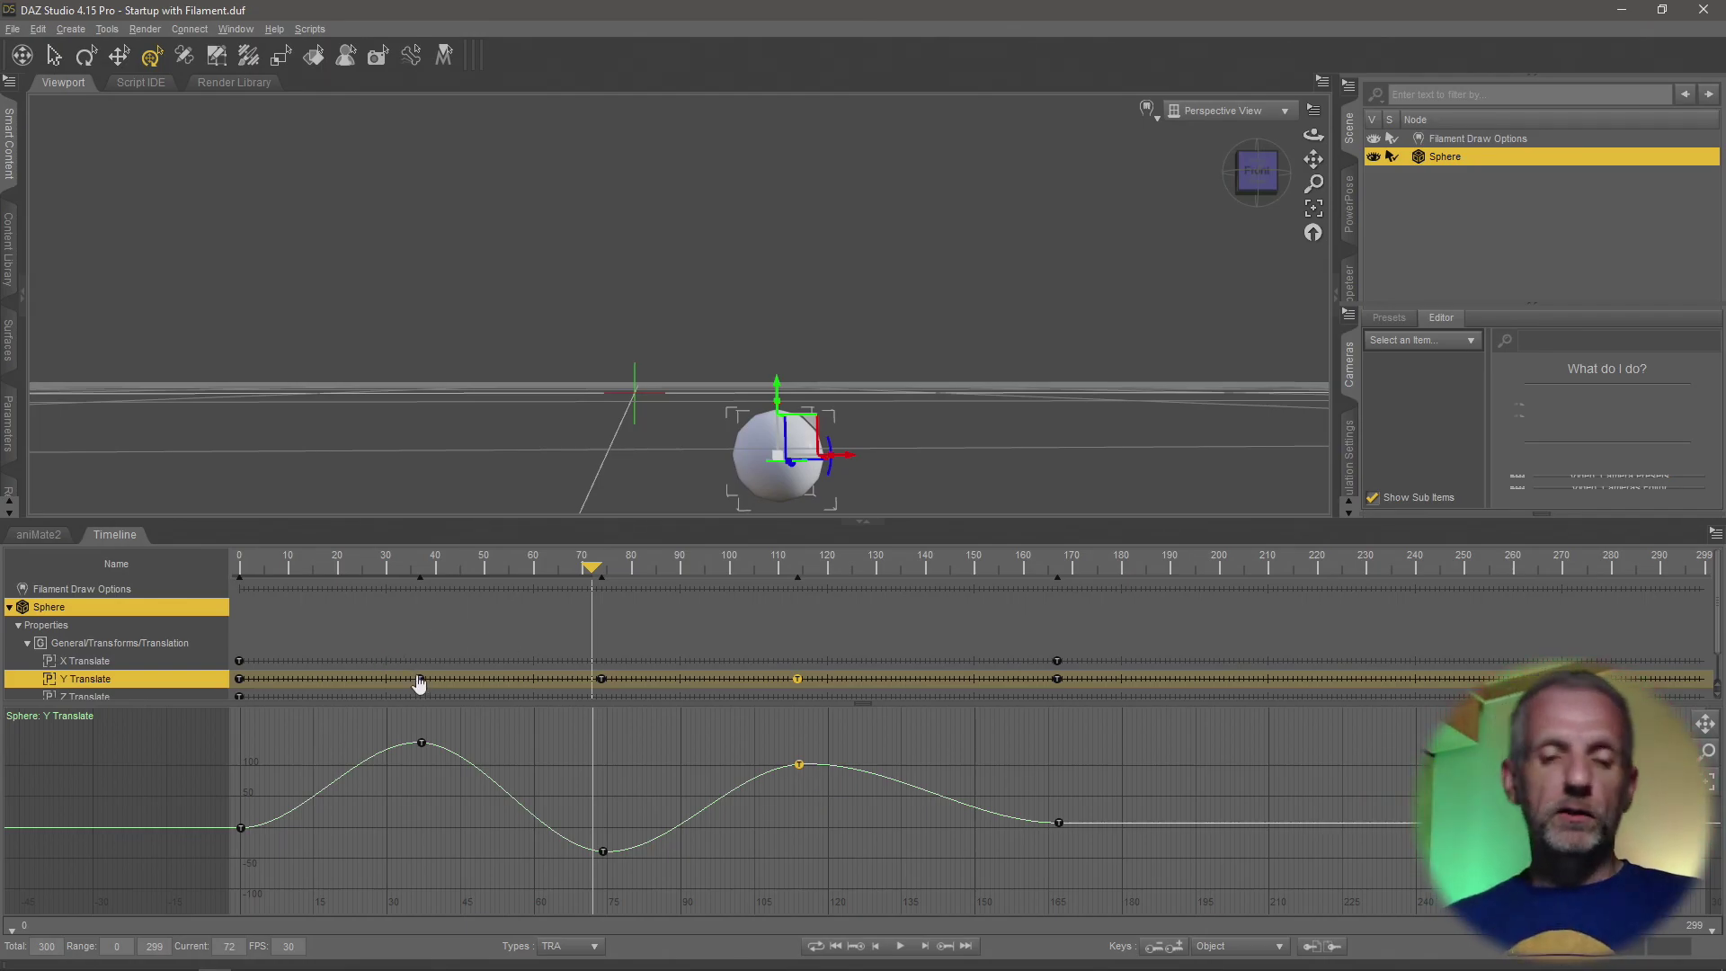
{"action": "left_click_drag", "start_coordinate": [364, 710], "coordinate": [838, 892]}
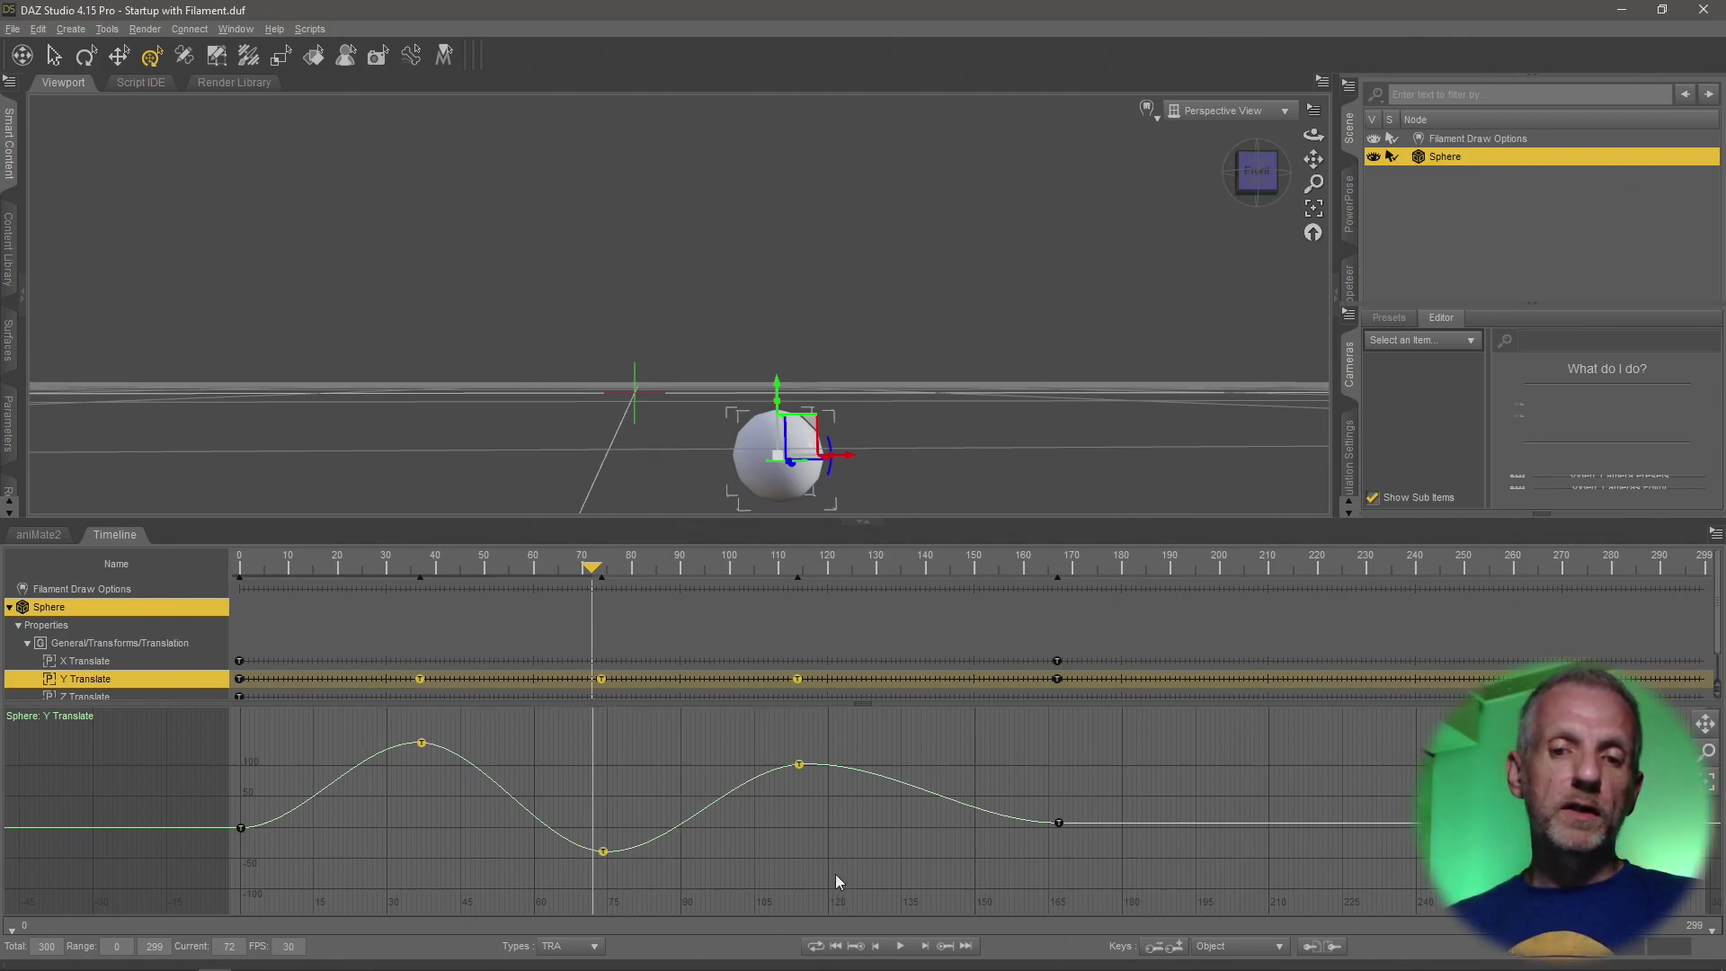
{"action": "left_click_drag", "start_coordinate": [800, 766], "coordinate": [789, 762]}
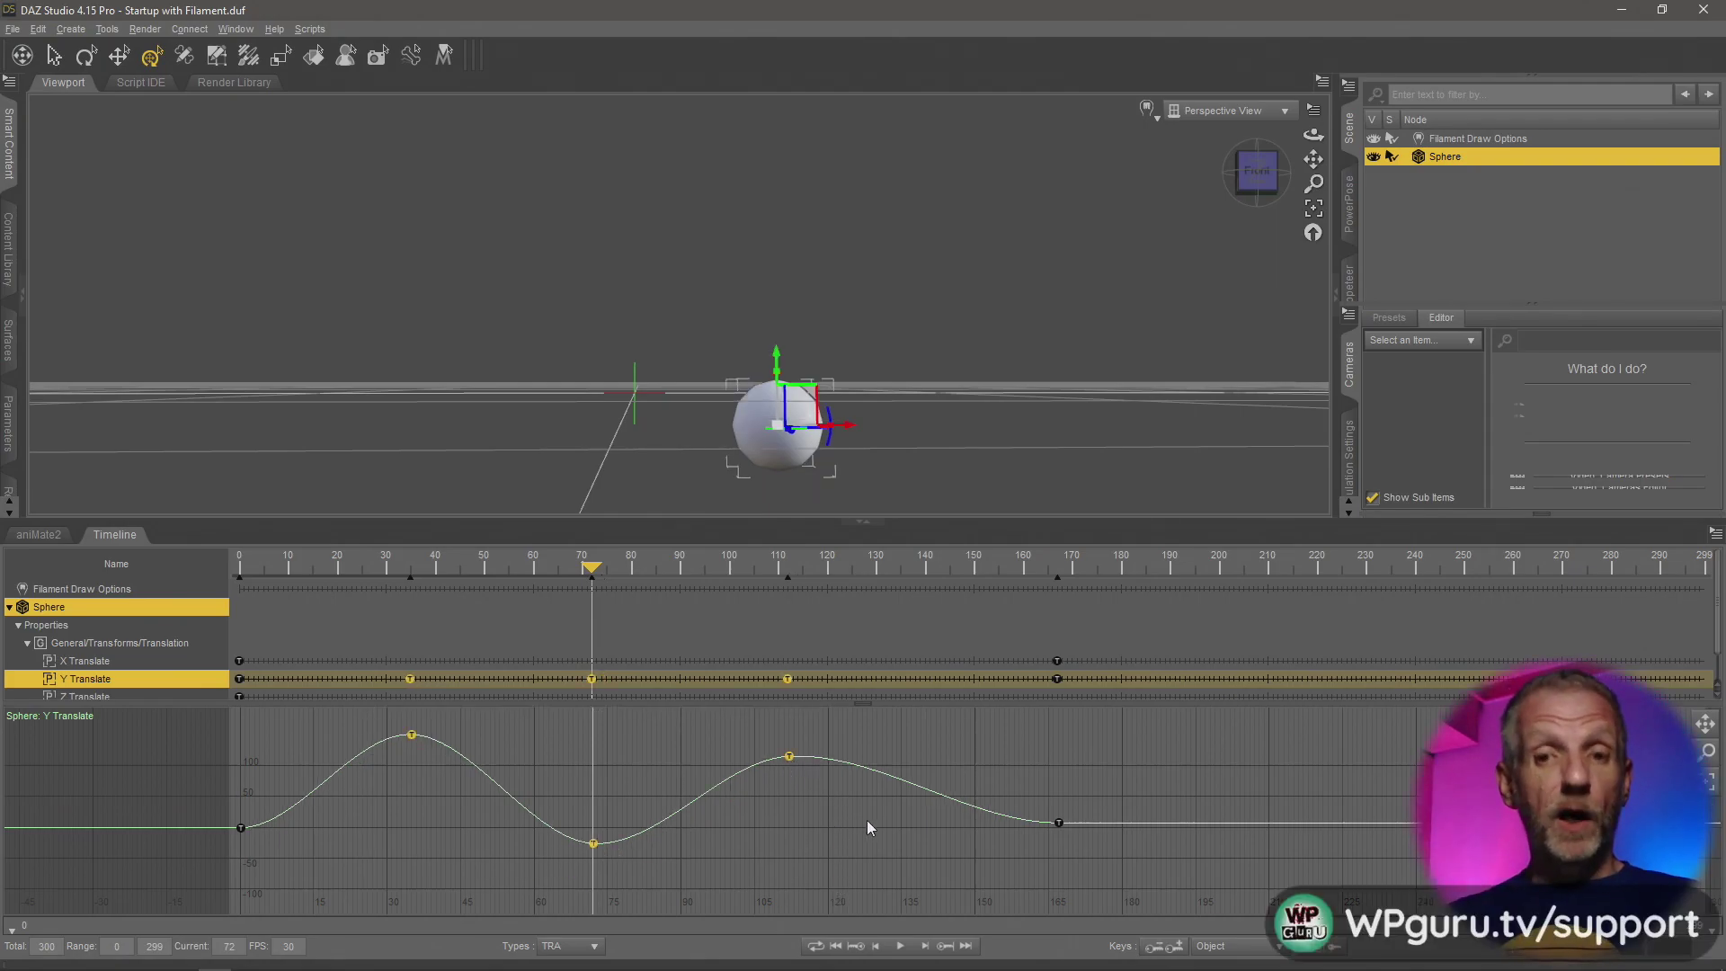